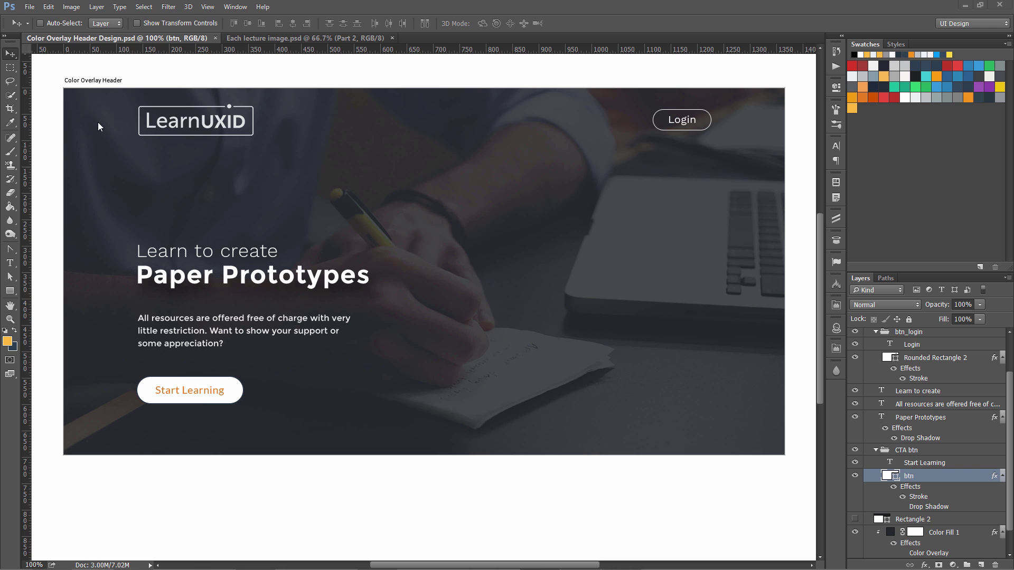
Create a new document from File > New, keeping width 1366 and setting height to 700 px
left_click(30, 7)
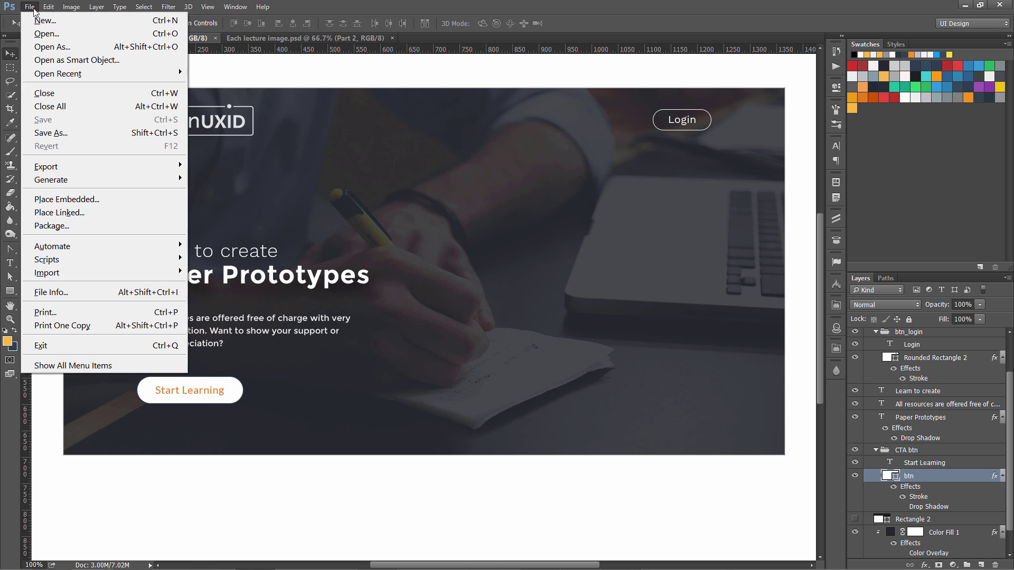
left_click(35, 19)
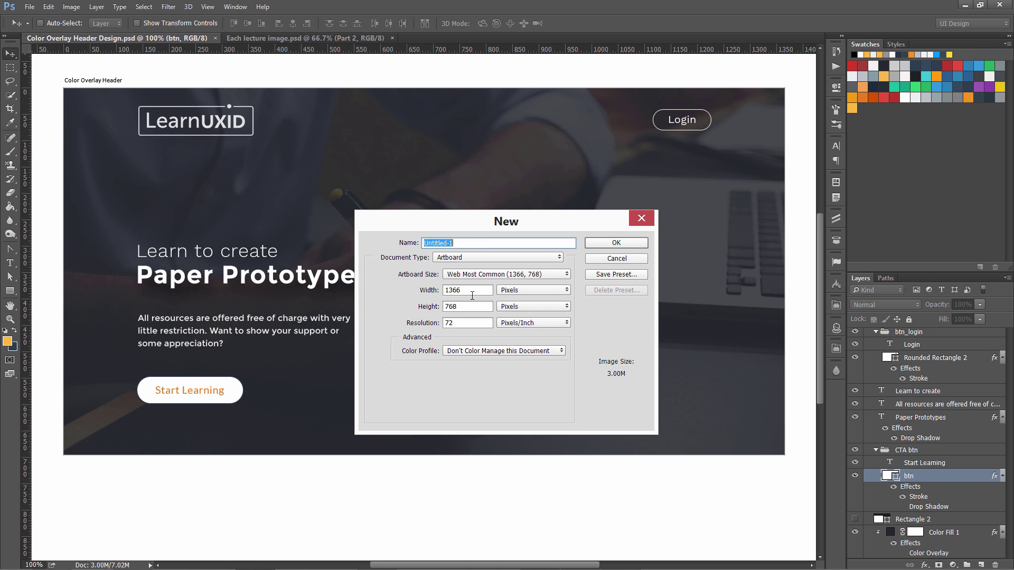
double_click(476, 291)
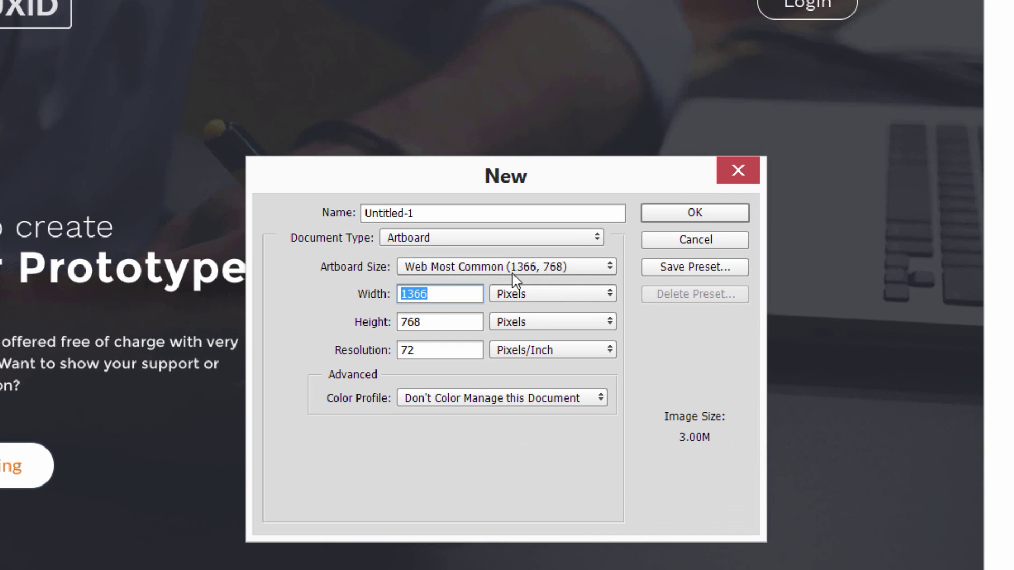
key("Tab")
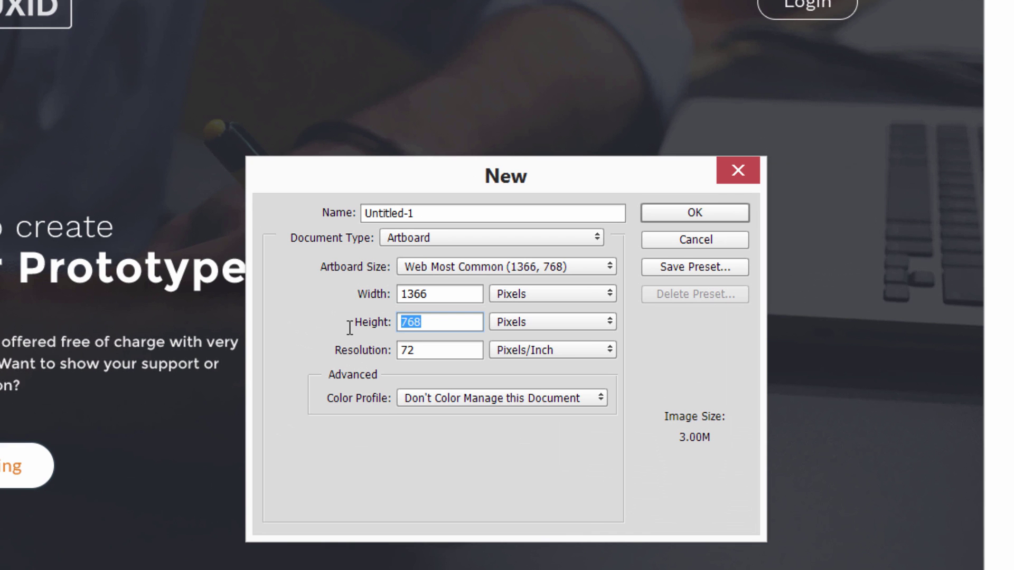
type("700")
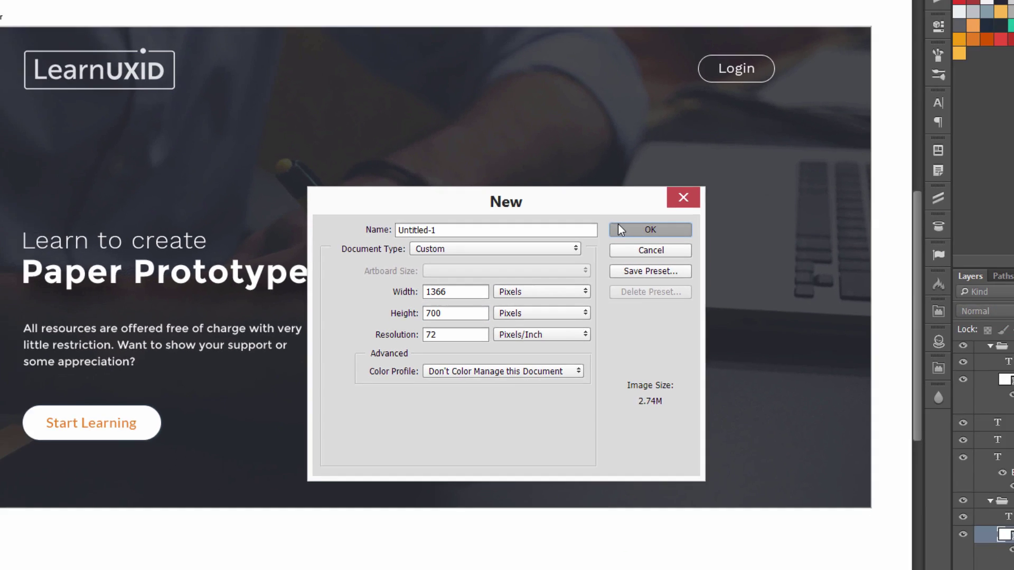
left_click(686, 212)
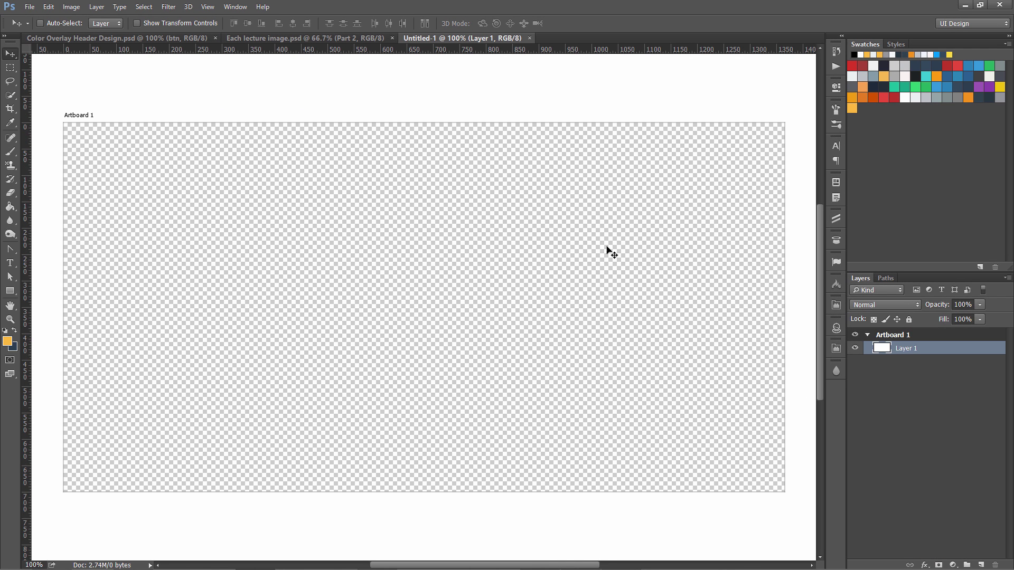
Draw an orange-filled rectangle spanning the whole artboard
left_click_drag(11, 290, 38, 292)
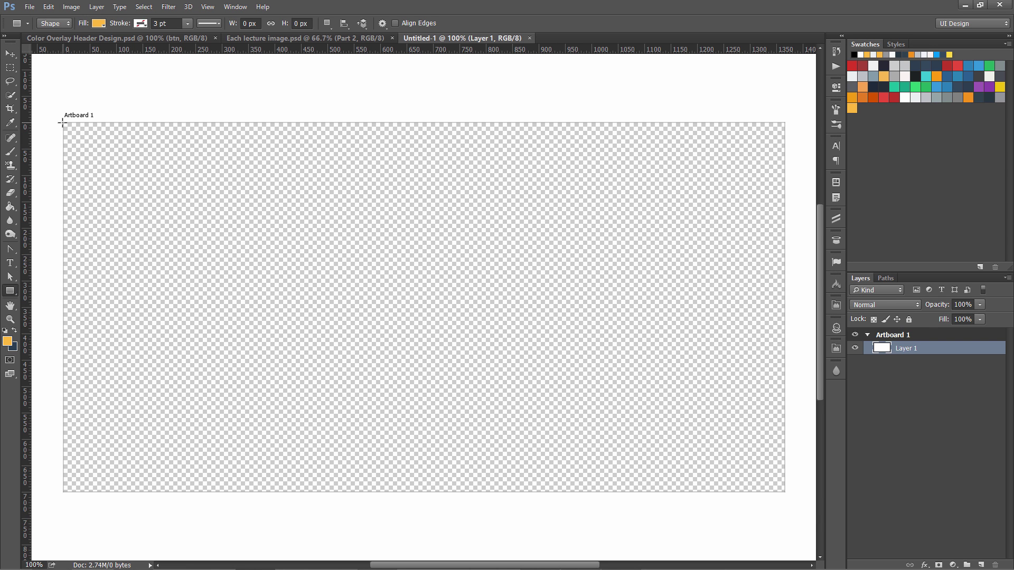
left_click_drag(62, 122, 786, 494)
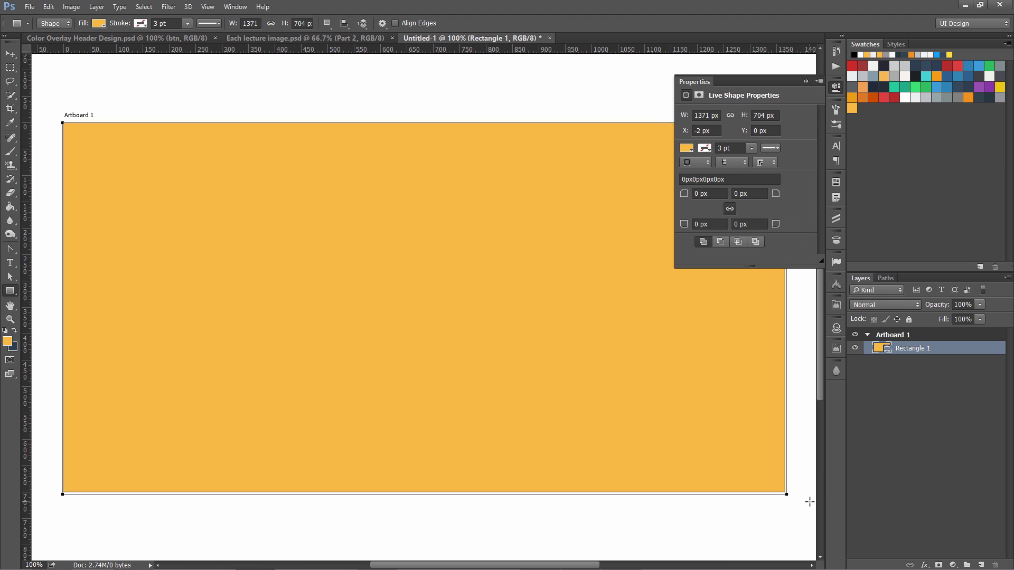
left_click(836, 87)
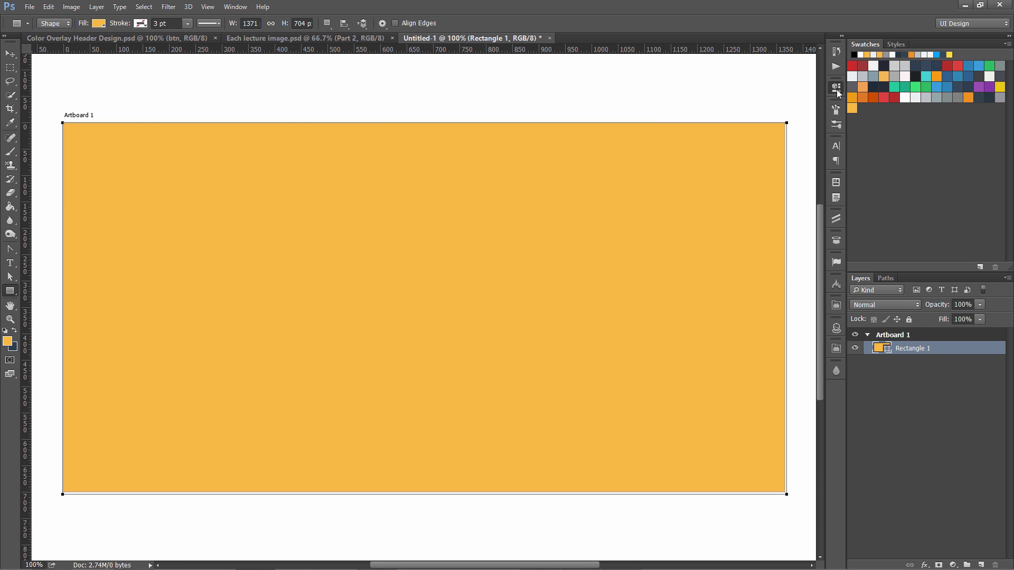
double_click(876, 351)
left_click(832, 333)
Free-transform the rectangle's right, bottom and left edges so it fits exactly 1366 × 700
key("ctrl+t")
left_click_drag(785, 309, 783, 310)
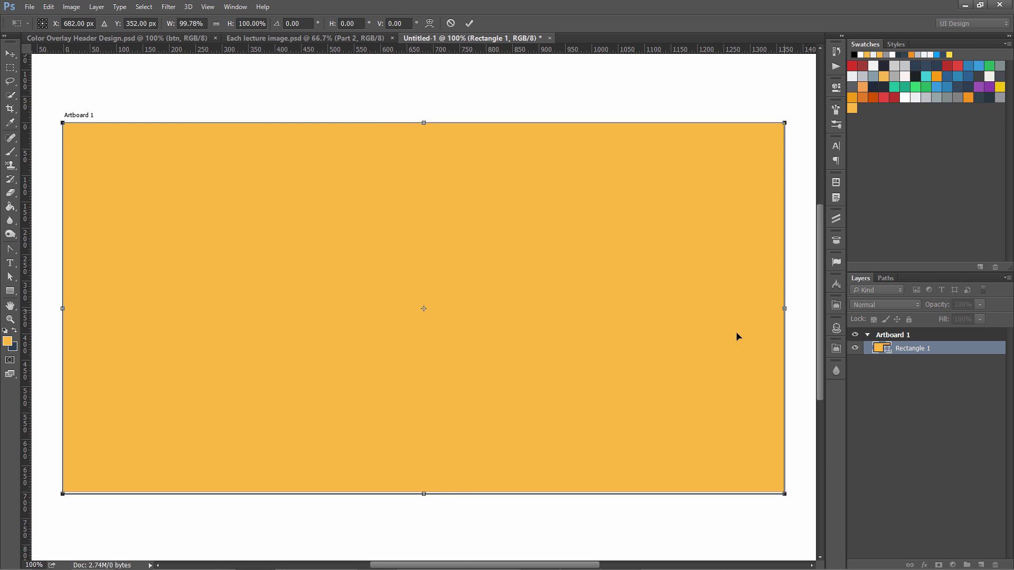
left_click_drag(424, 492, 423, 489)
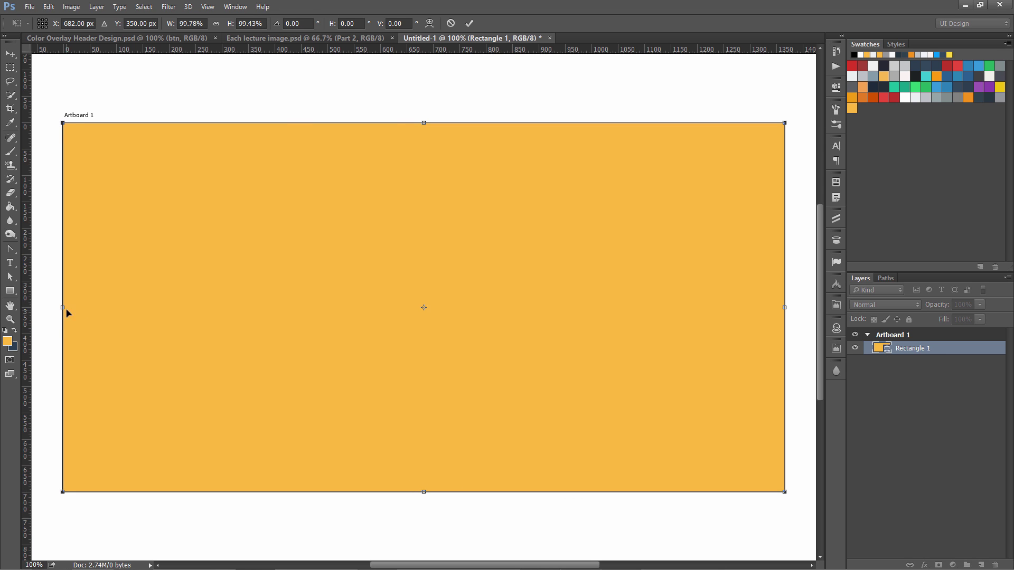
left_click_drag(63, 308, 64, 307)
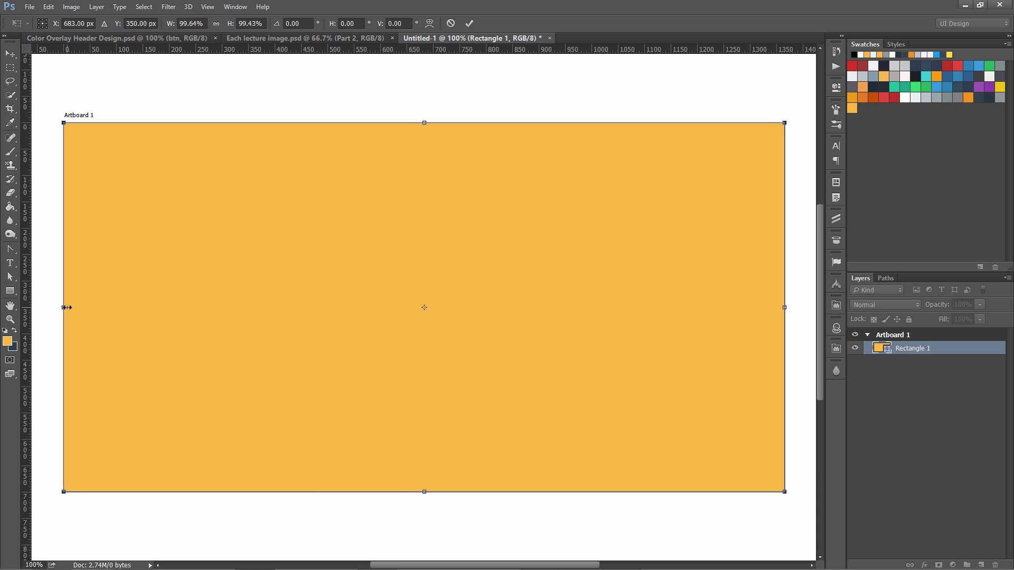
key("Return")
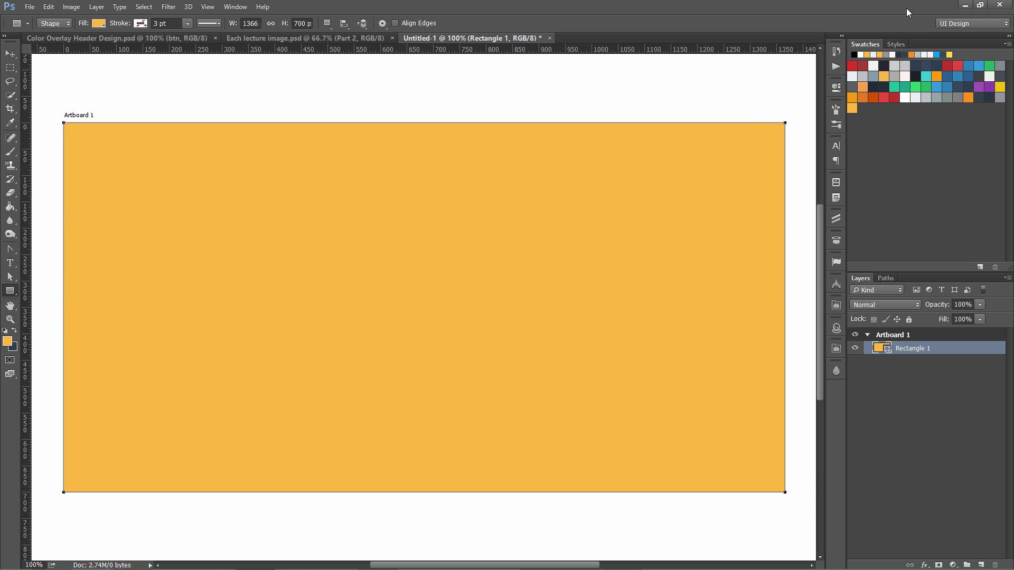
Minimize Photoshop and browse the free photos on picjumbo.com in Firefox
left_click(962, 5)
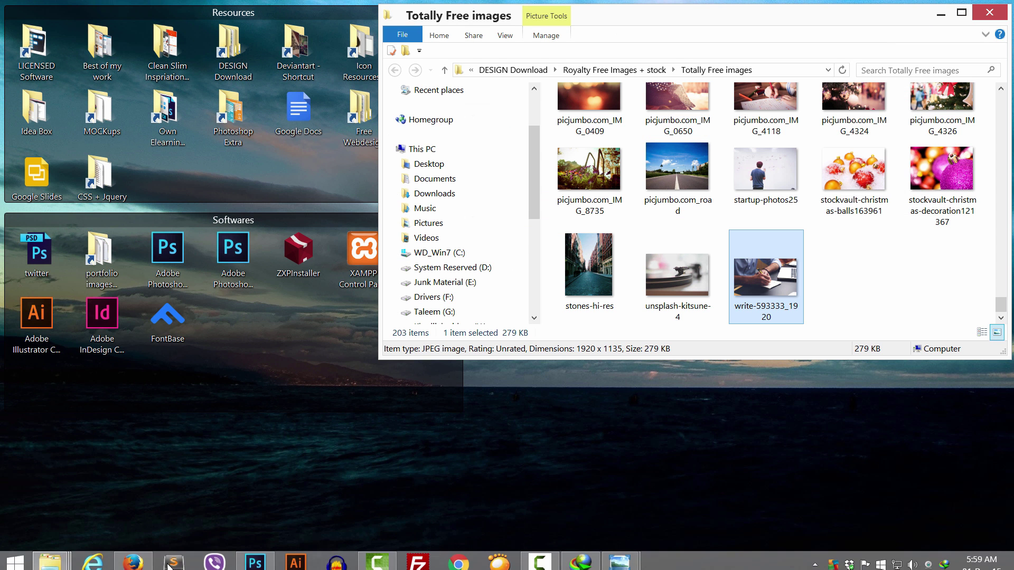
left_click(133, 561)
left_click(177, 54)
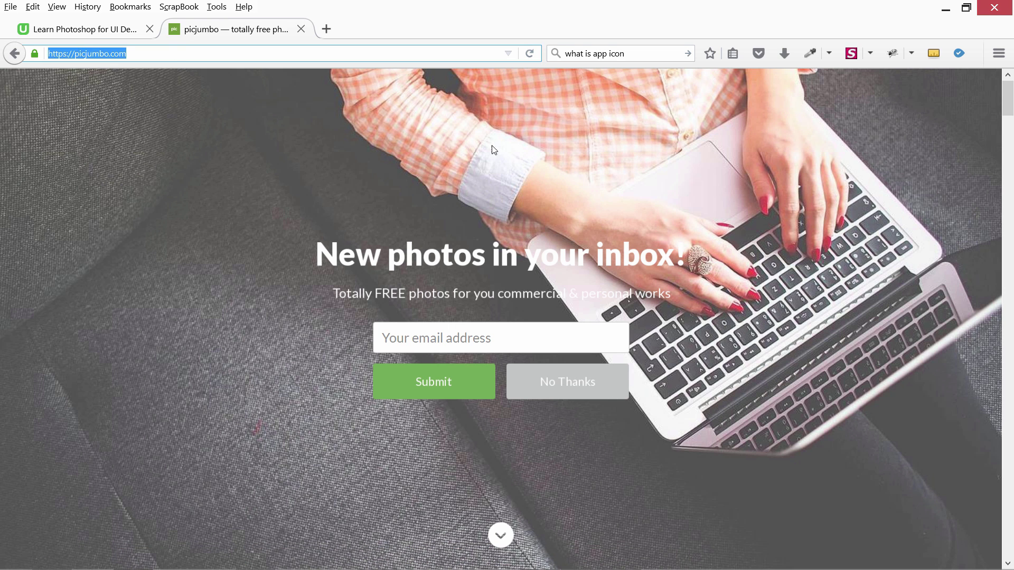
scroll(603, 464, "down", 20)
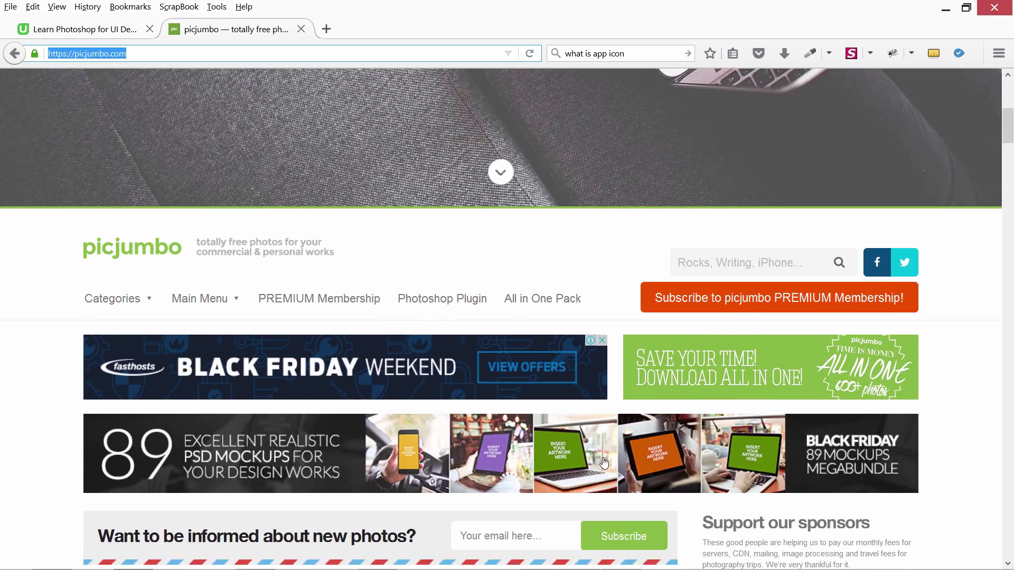
scroll(498, 477, "down", 15)
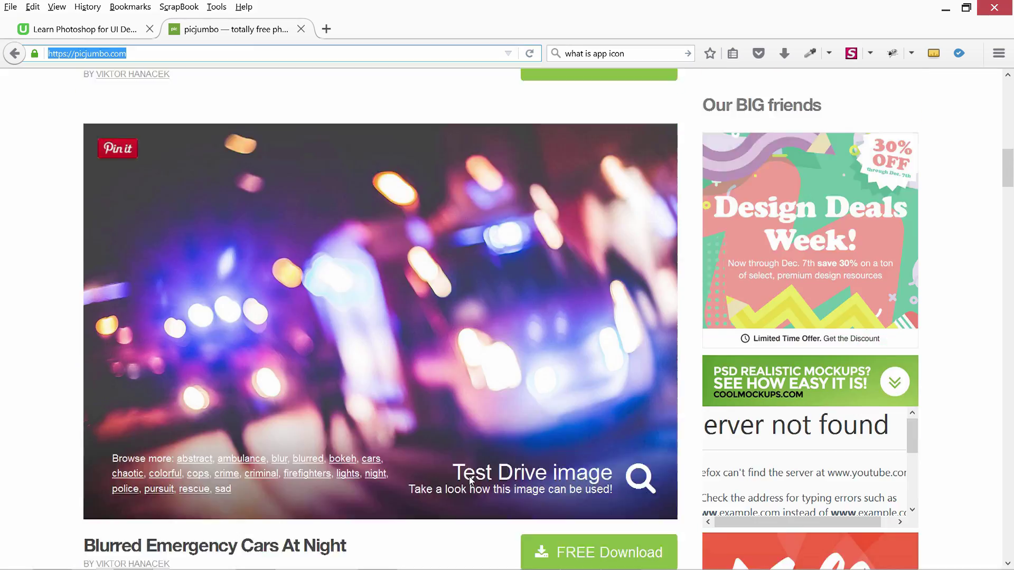
scroll(469, 476, "down", 4)
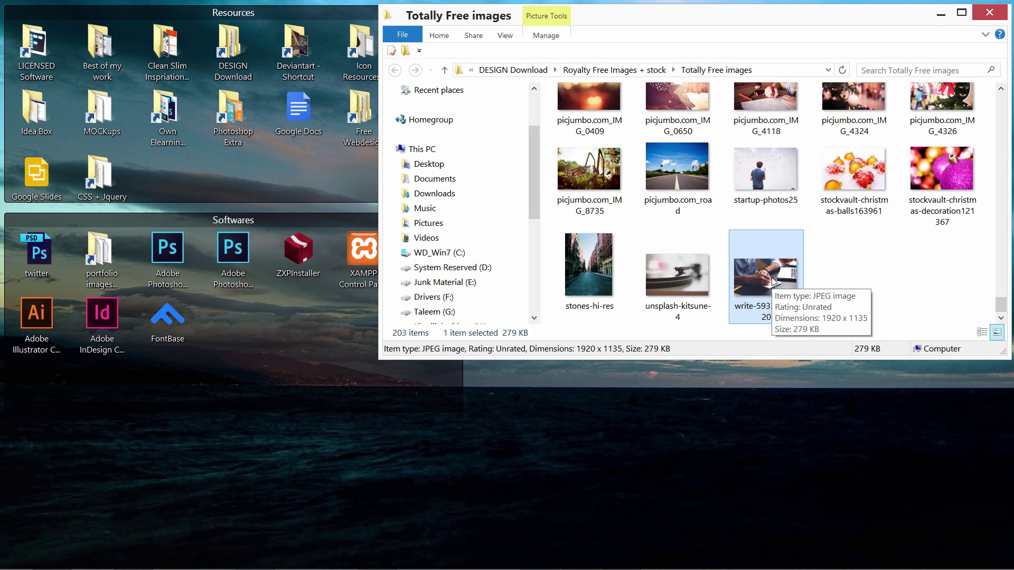
Place the write-593333_1920 desk photo, scale it to about 71.6%, and move it into Artboard 1 above Rectangle 1
left_click_drag(773, 282, 375, 287)
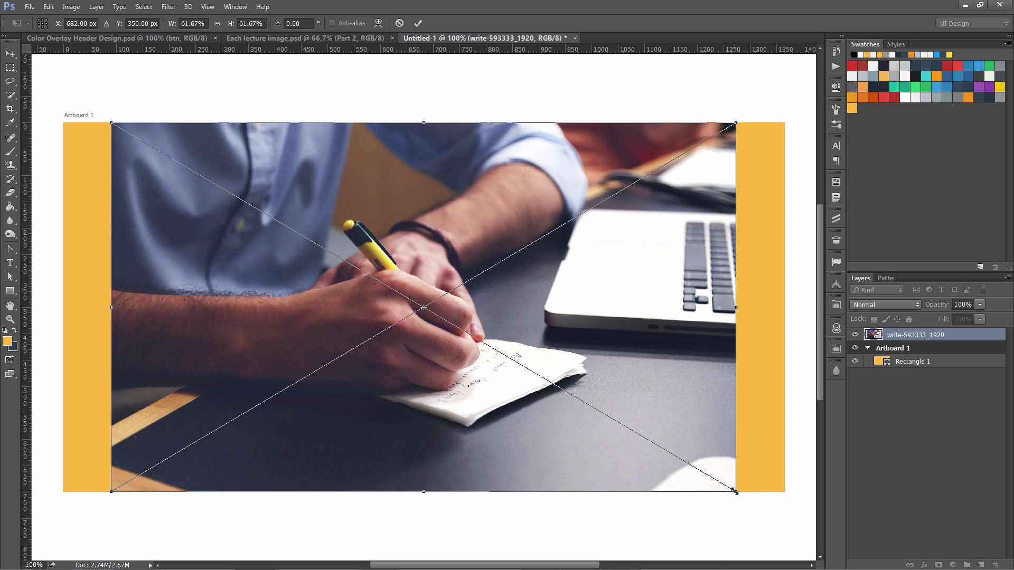
left_click_drag(735, 491, 787, 515)
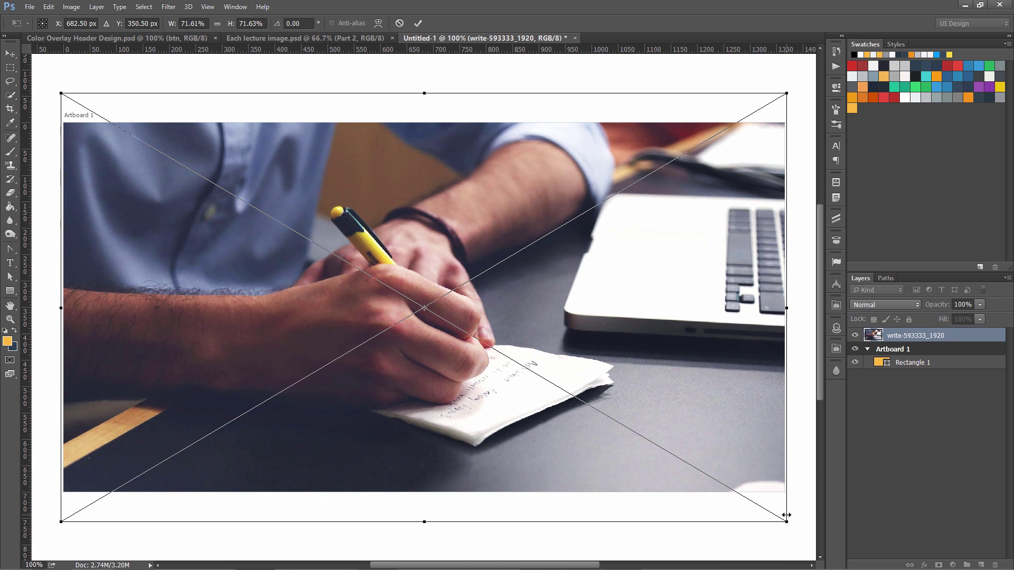
key("Return")
key("u")
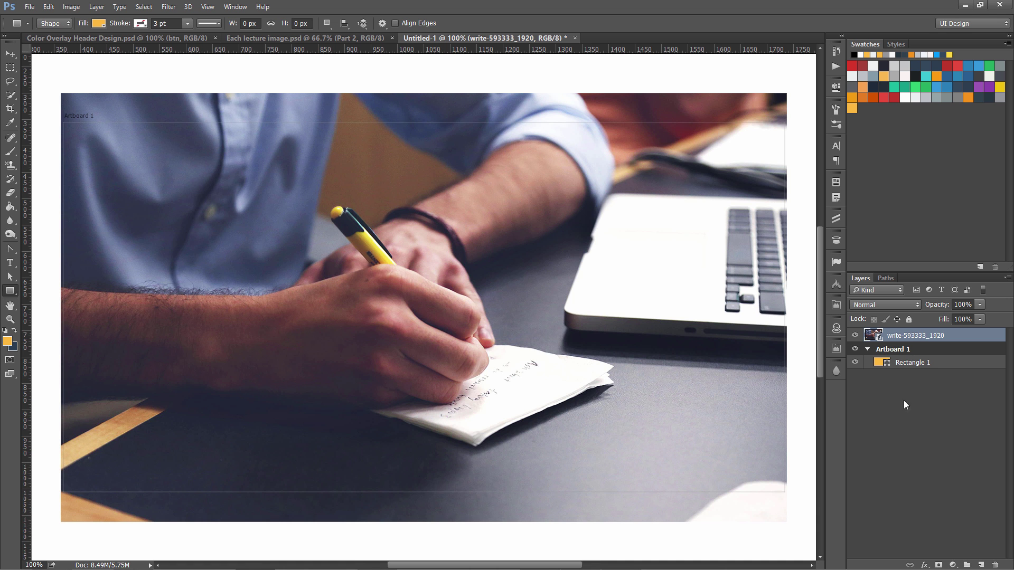
left_click_drag(907, 339, 907, 355)
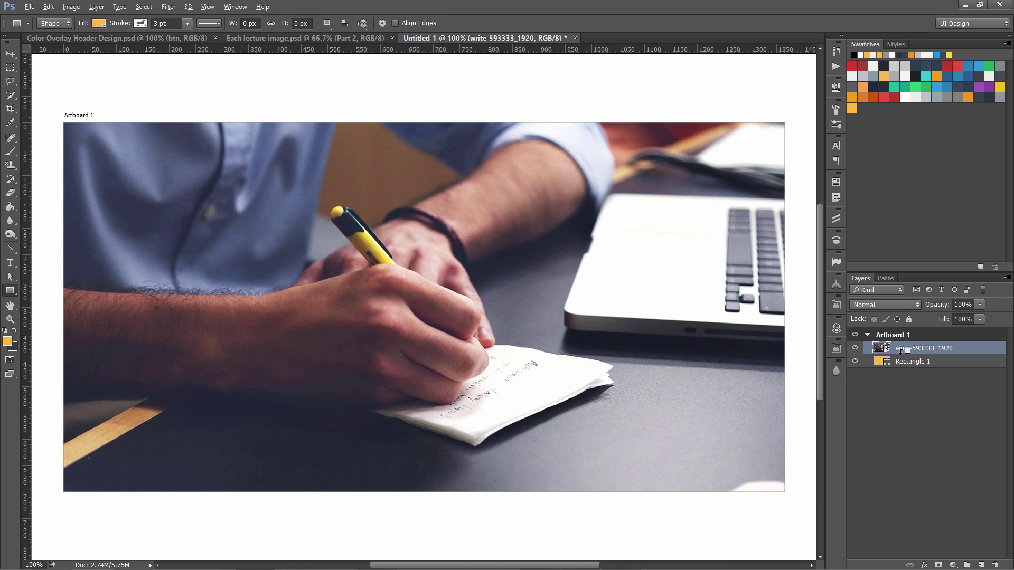
Clip the desk photo to Rectangle 1 and rename that layer 'container'
left_click(902, 353, "alt")
double_click(904, 363)
type("contai")
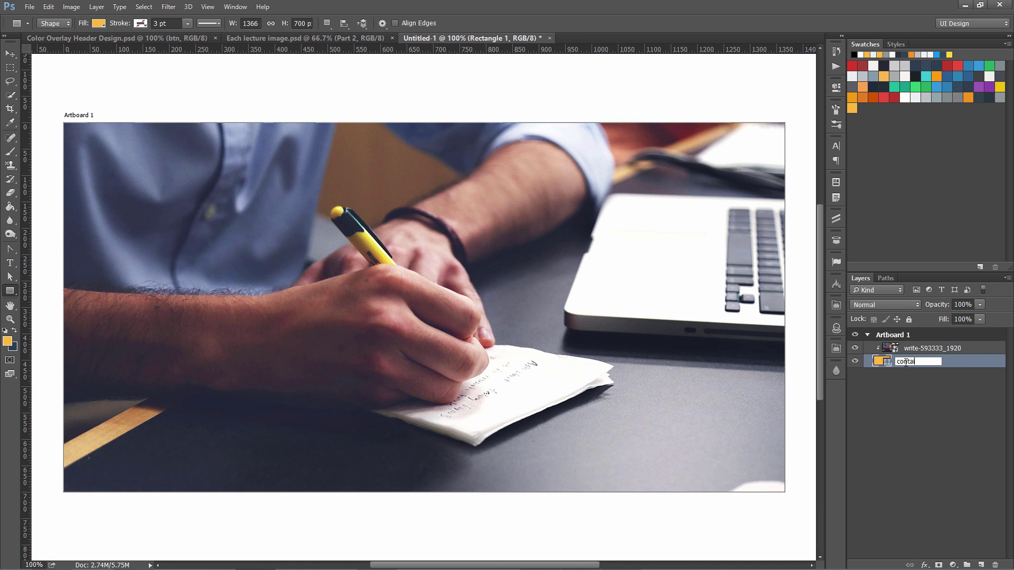
type("ner")
key("Return")
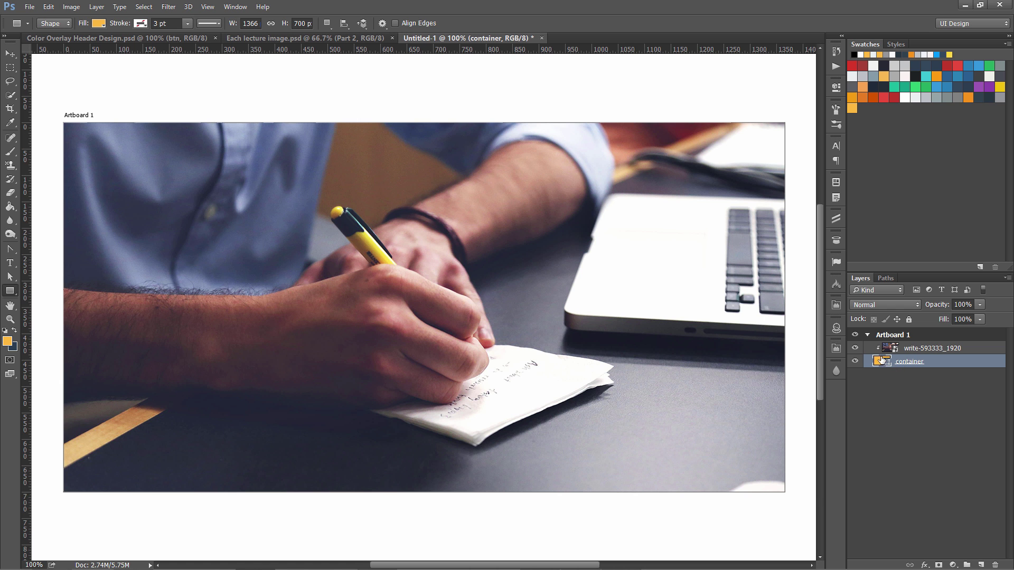
Set the container rectangle's fill colour to white
double_click(881, 362)
left_click_drag(601, 357, 577, 323)
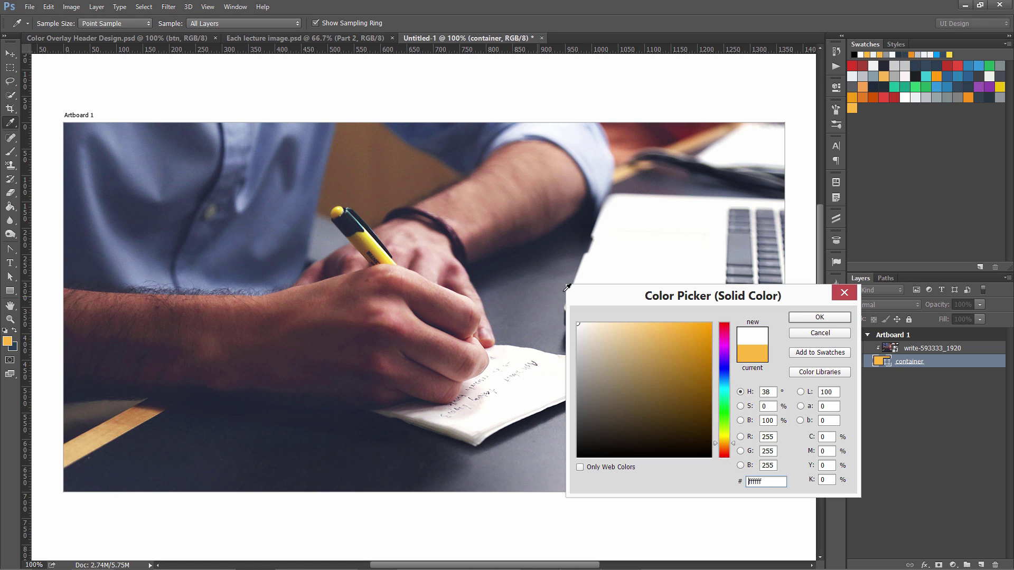
left_click(804, 319)
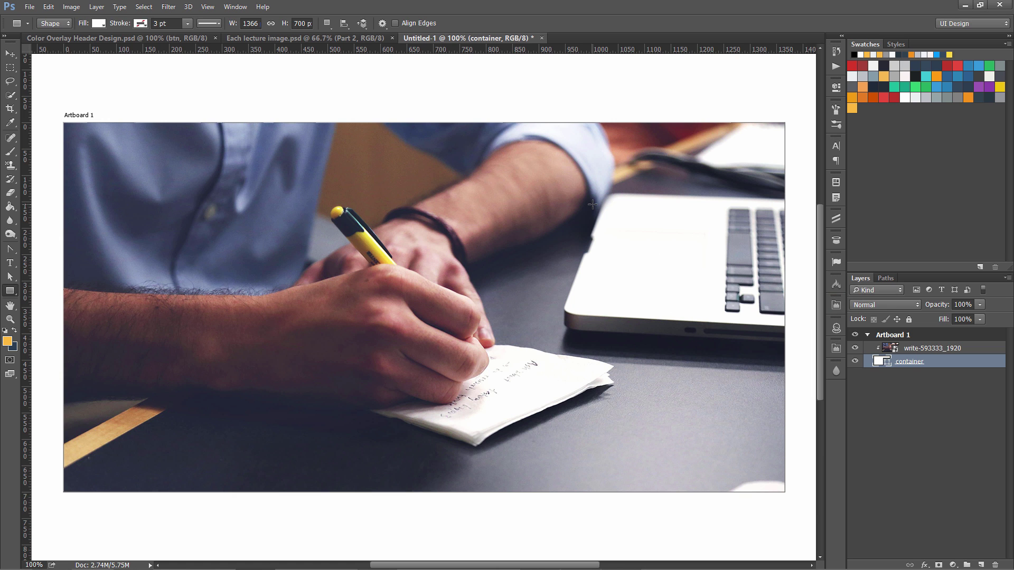
Check the finished reference header, then select the desk photo layer in Untitled-1
key("v")
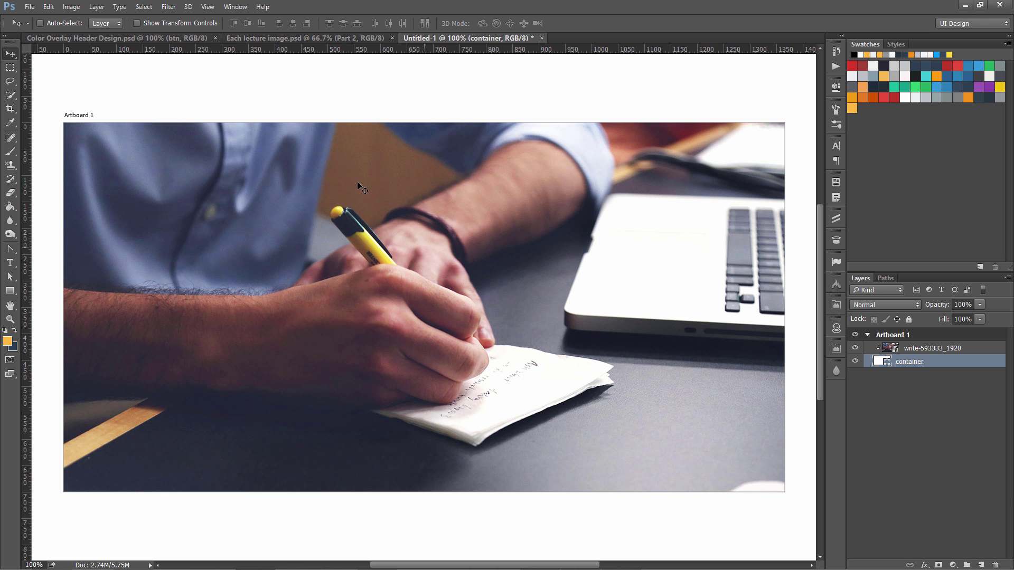
left_click(175, 38)
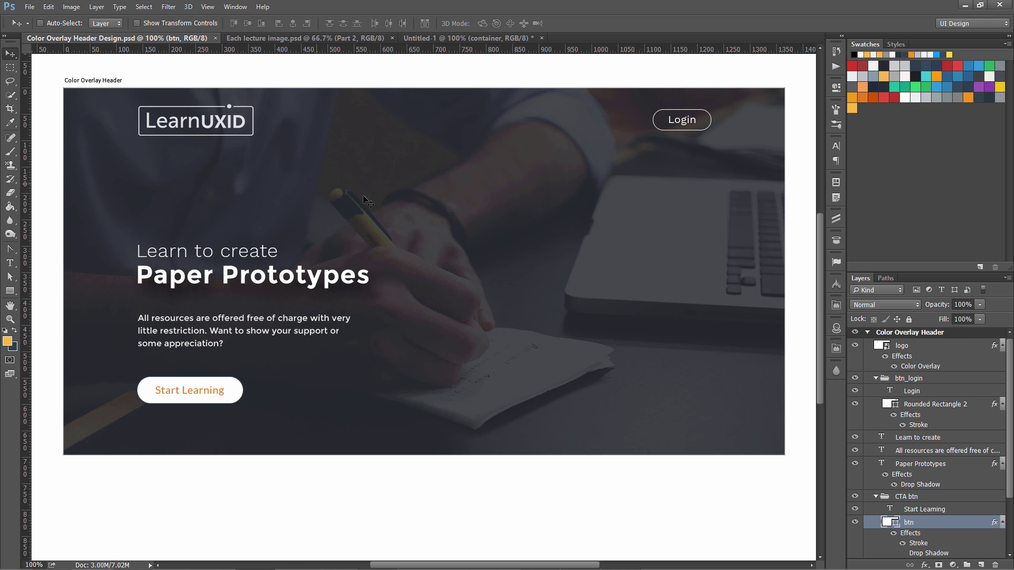
left_click(429, 37)
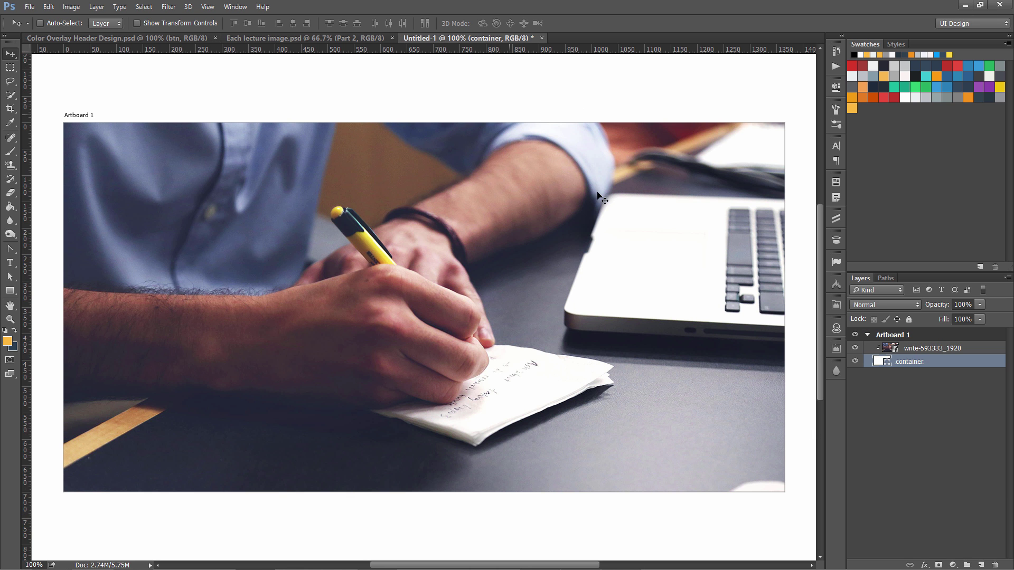
left_click(911, 352)
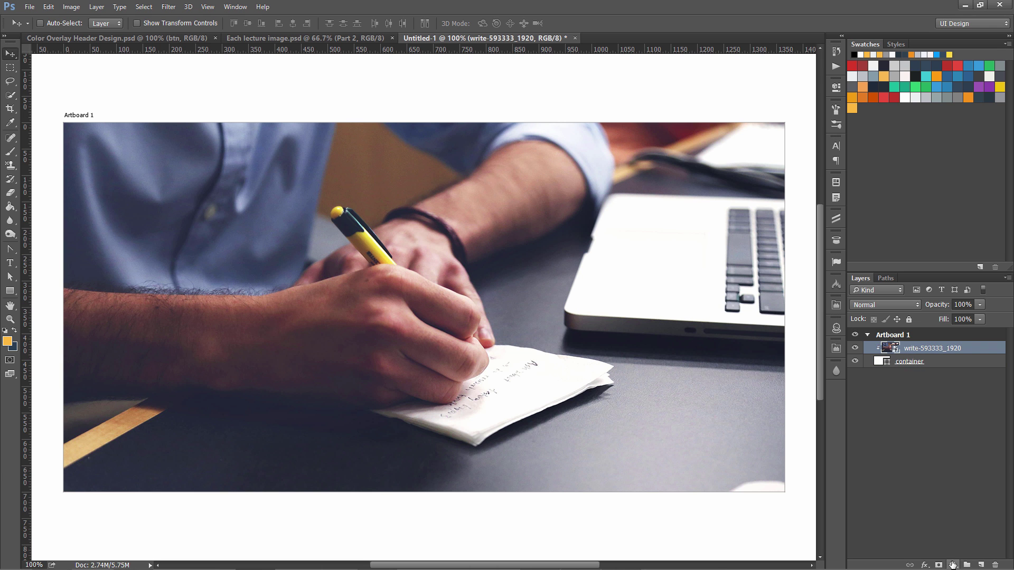
Add an orange Solid Color fill layer above the desk photo
left_click(953, 565)
left_click(869, 427)
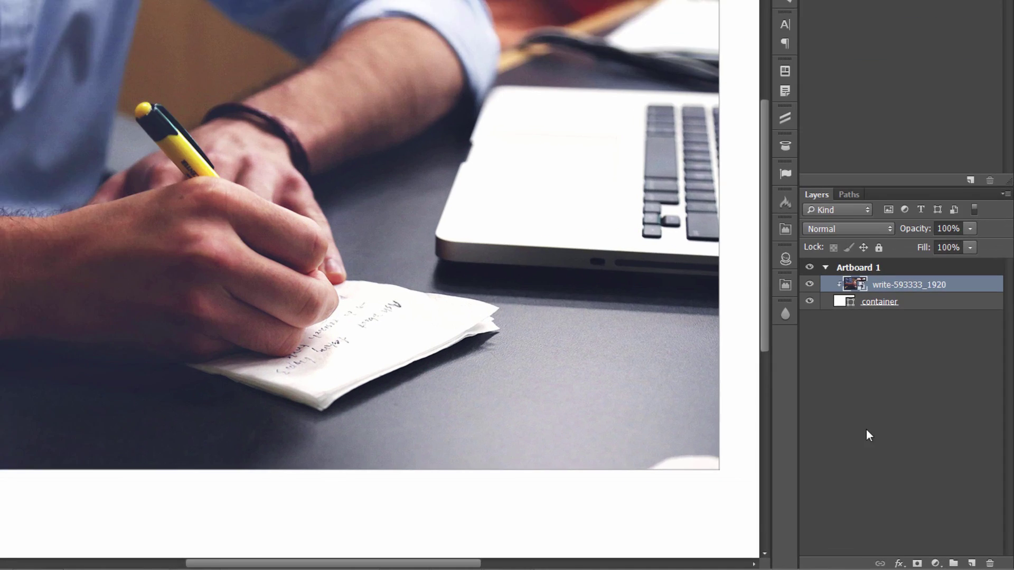
left_click(953, 565)
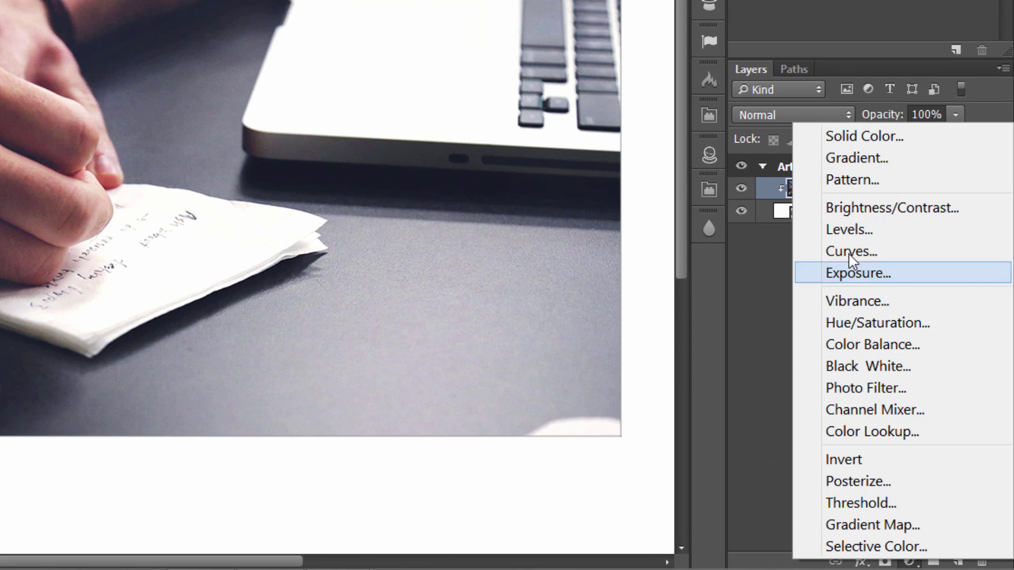
left_click(848, 139)
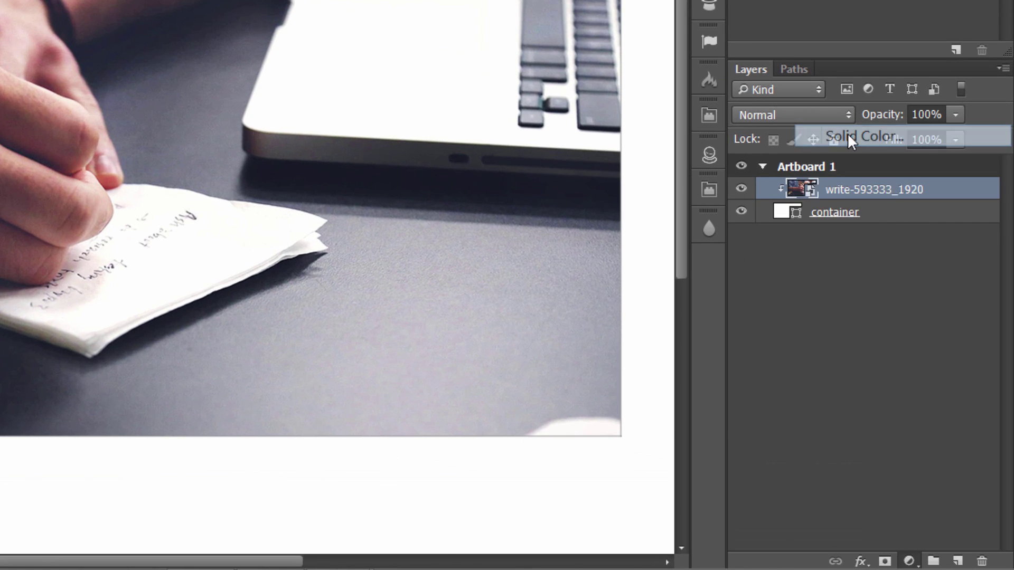
left_click(698, 138)
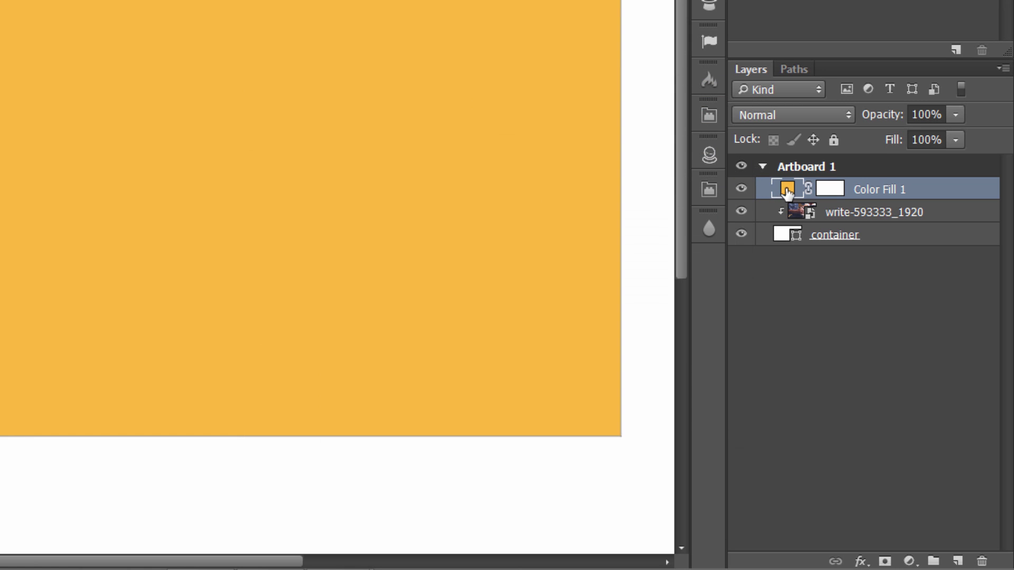
Try Multiply blending, revert to Normal, and set the fill's opacity to 85%
left_click(835, 116)
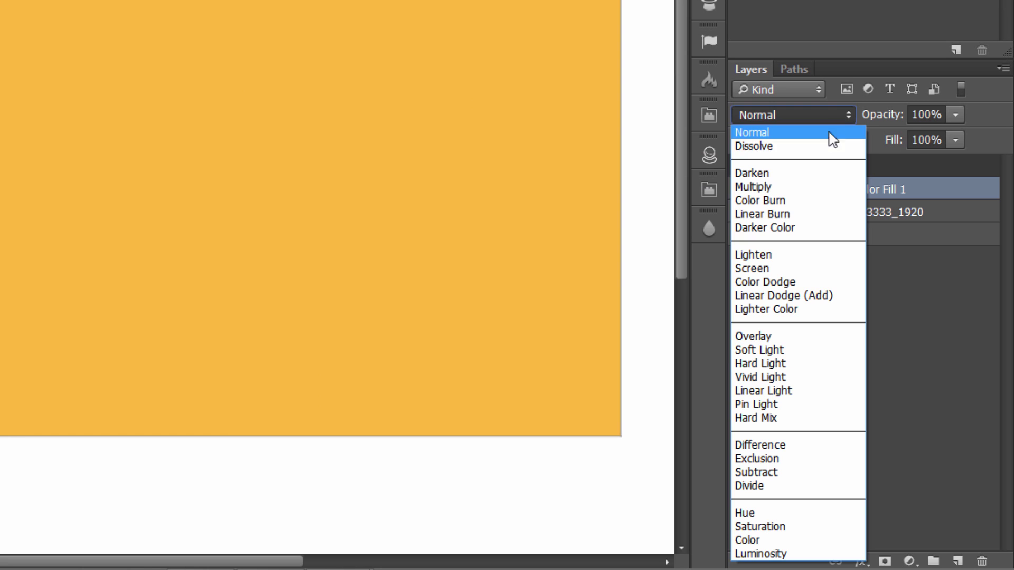
left_click(819, 186)
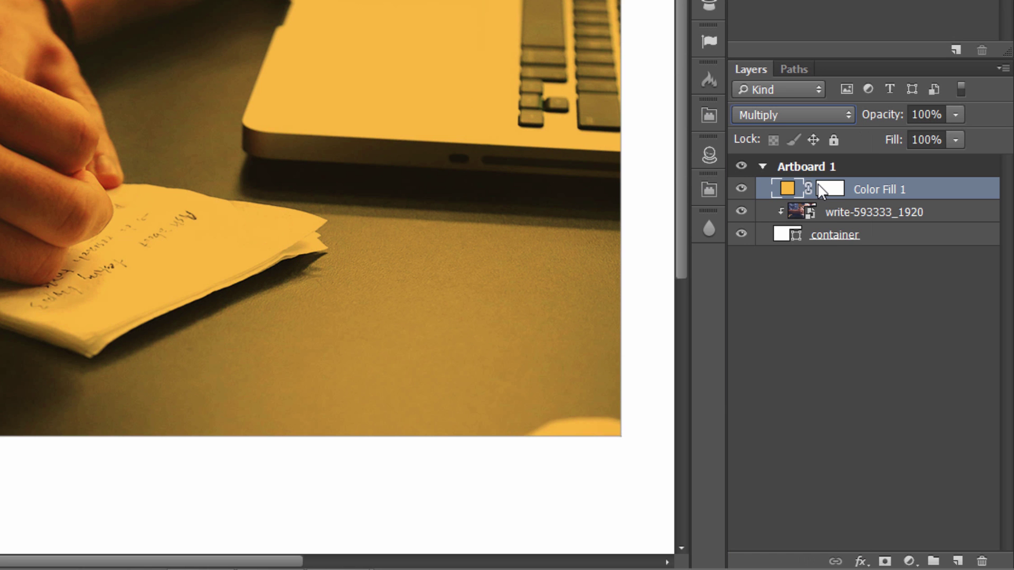
left_click(839, 115)
left_click(840, 131)
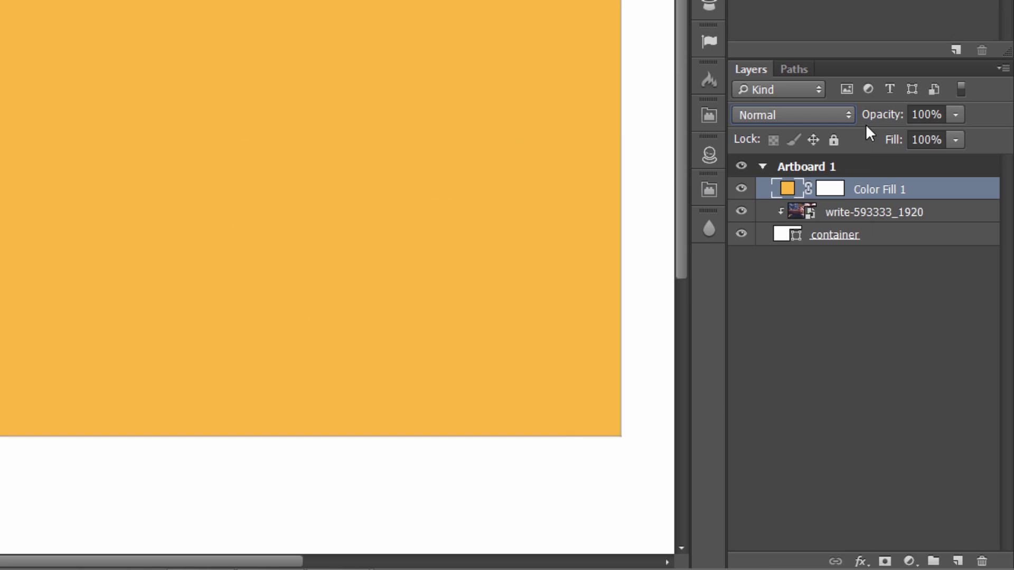
left_click(940, 119)
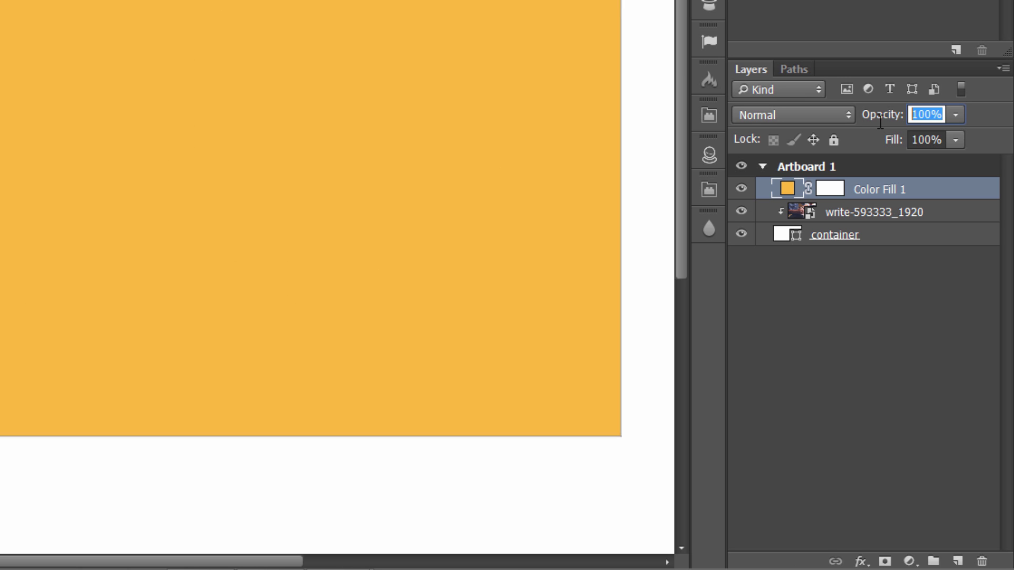
type("90")
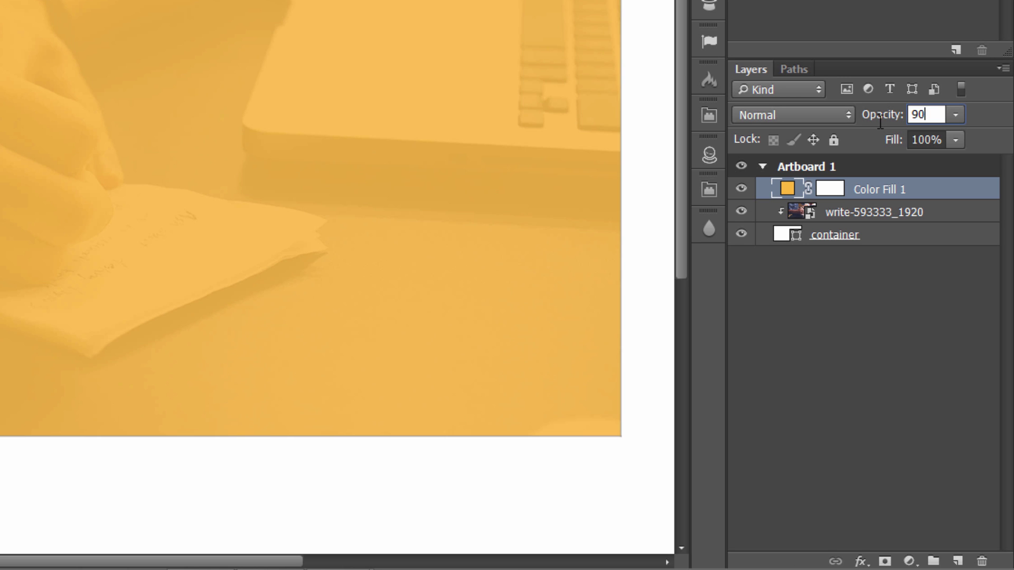
key("BackSpace")
key("BackSpace")
type("85")
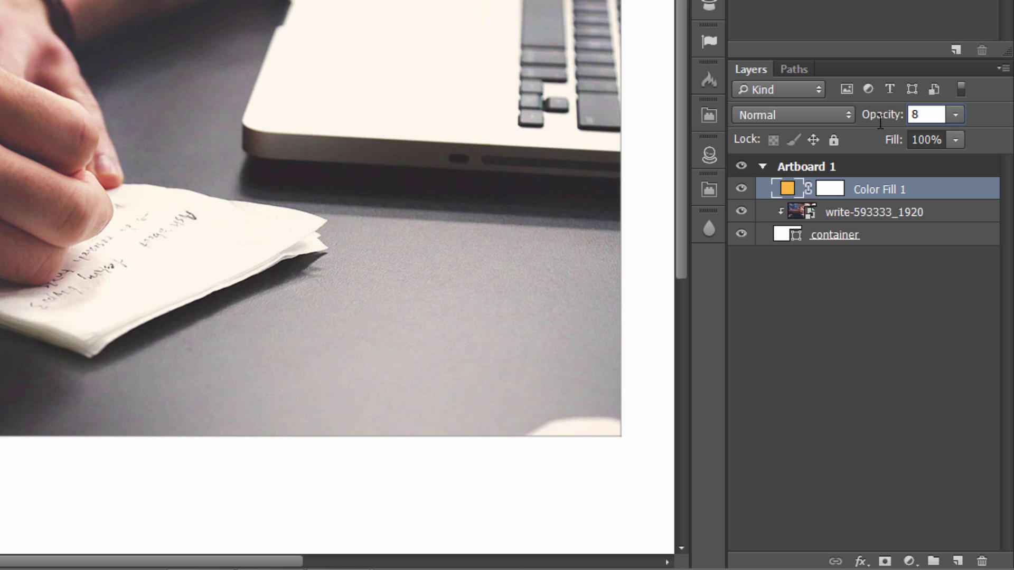
key("Return")
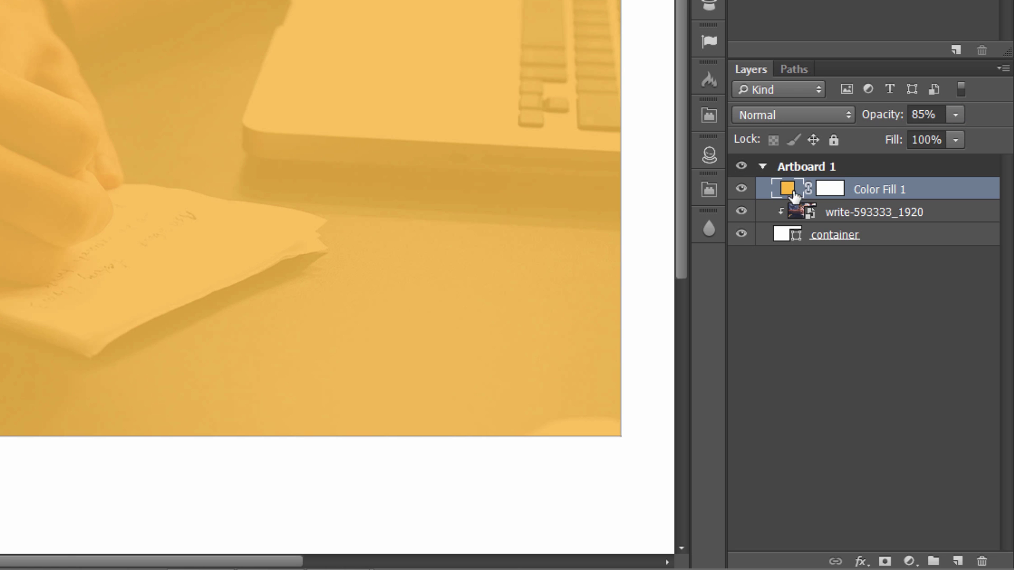
Change Color Fill 1 to hex 242d36 and lower its opacity to 80%
double_click(786, 189)
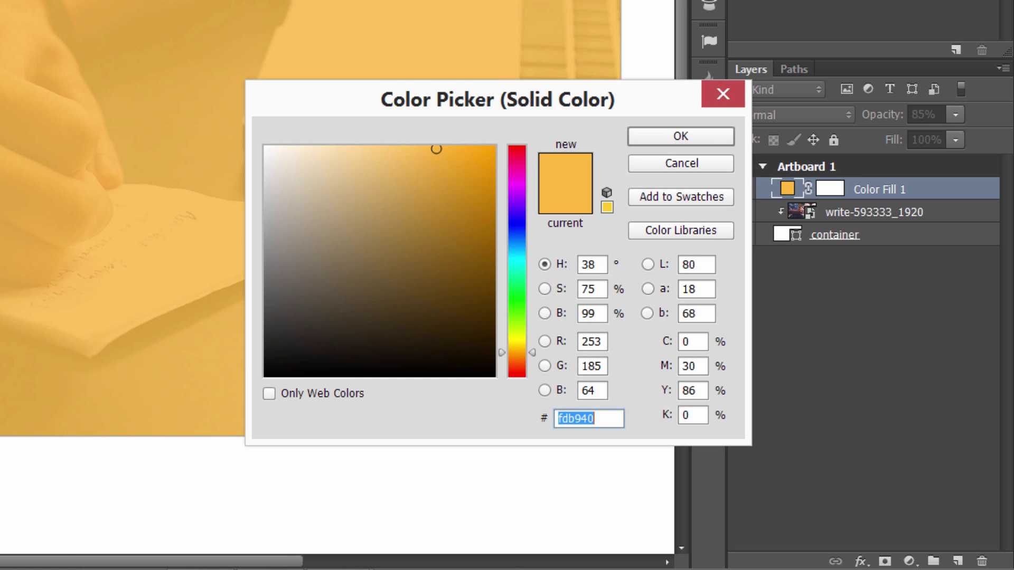
type("273540")
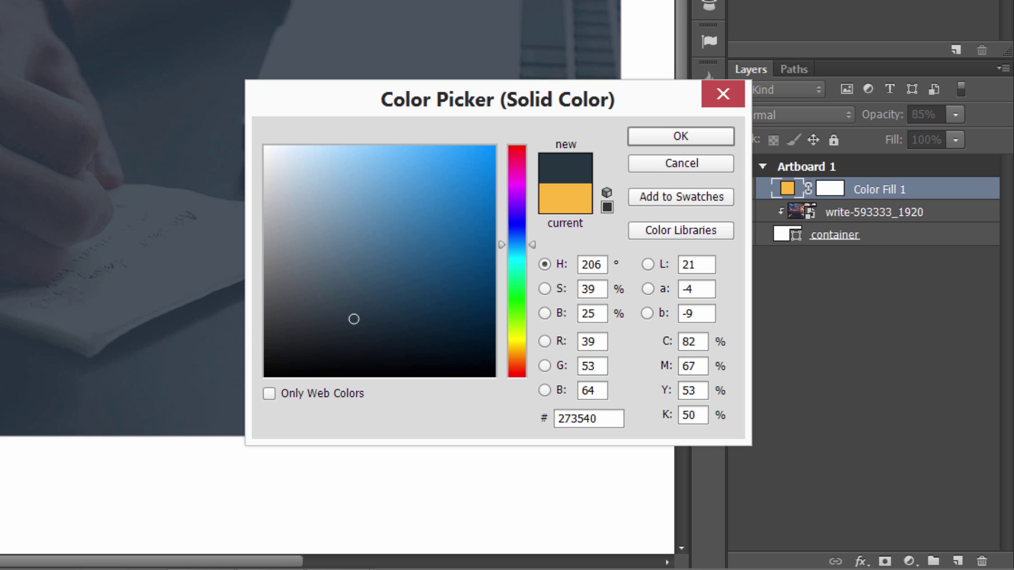
type("242d36")
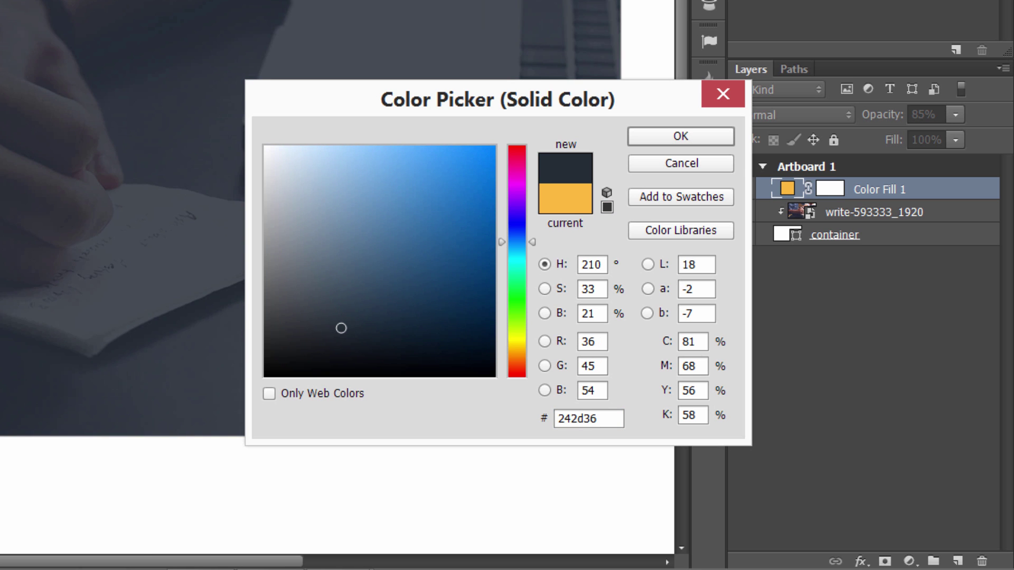
left_click(695, 136)
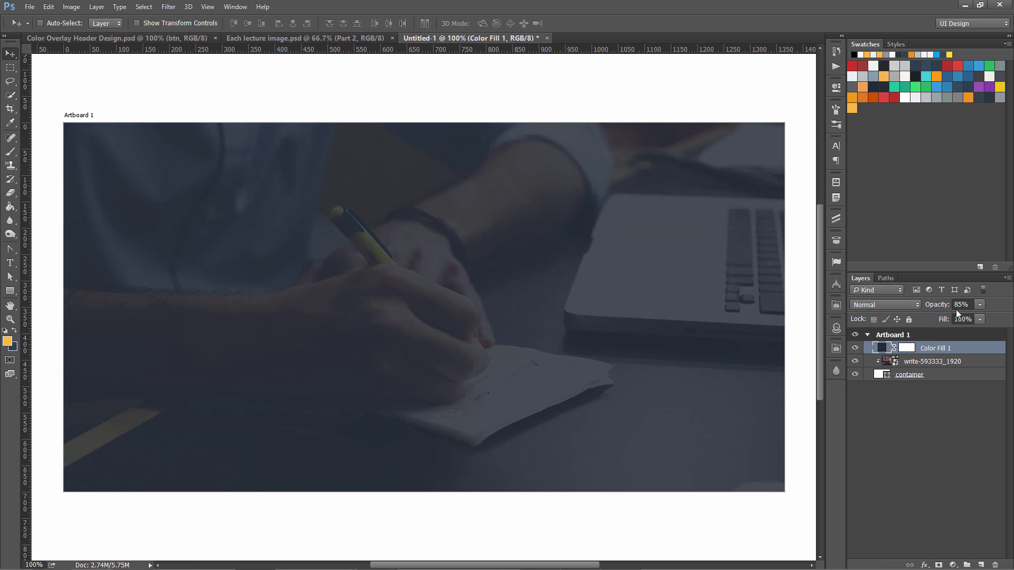
left_click(961, 306)
type("80")
key("Return")
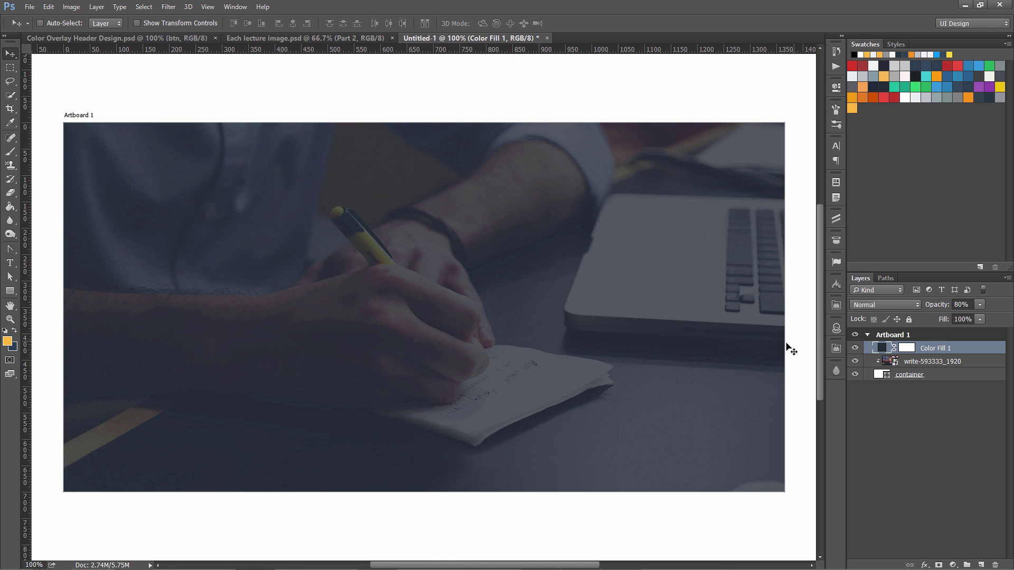
Refine the overlay colour to a darker, greyer slate (#262a2e)
double_click(881, 348)
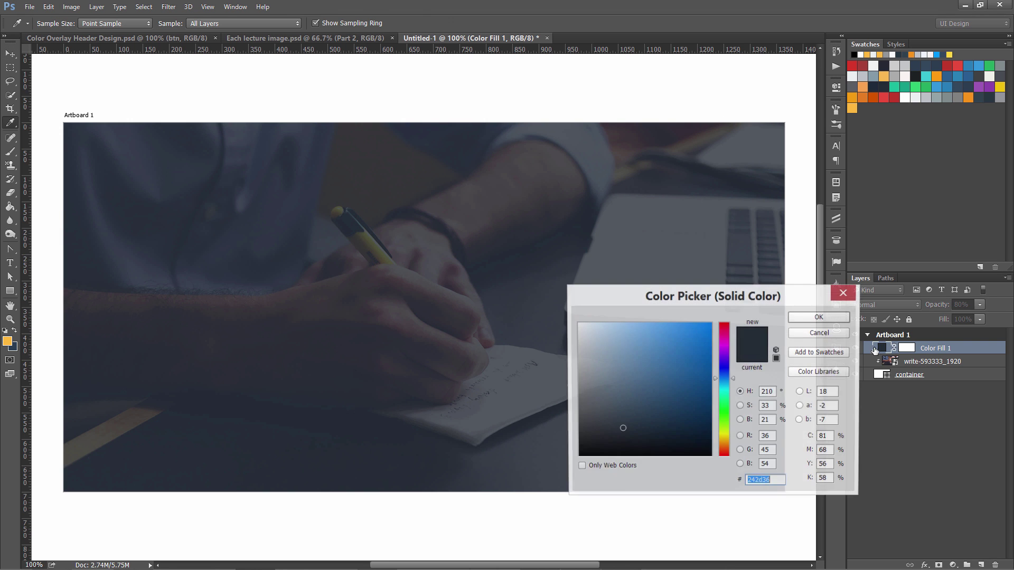
left_click(600, 433)
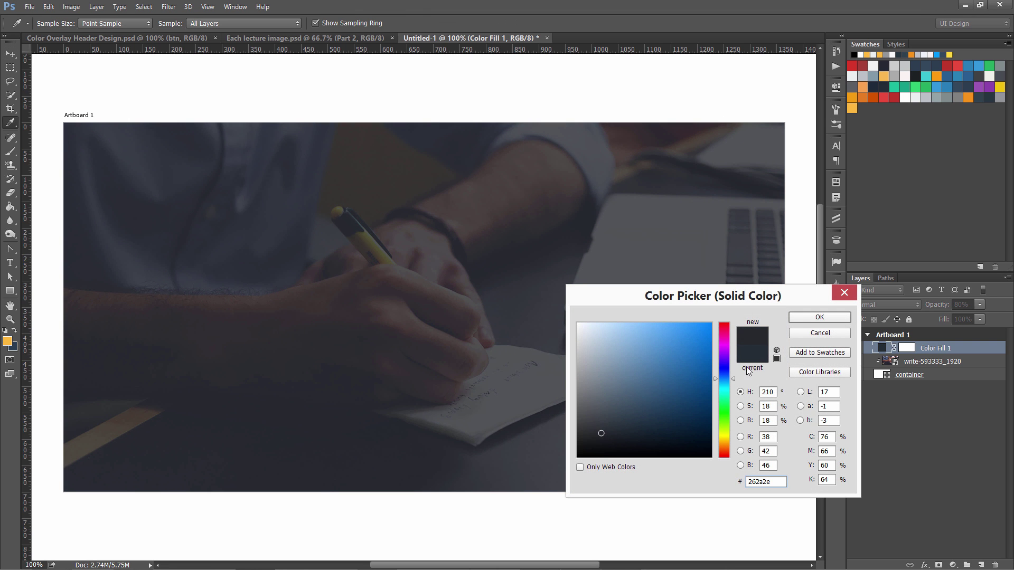
left_click(803, 319)
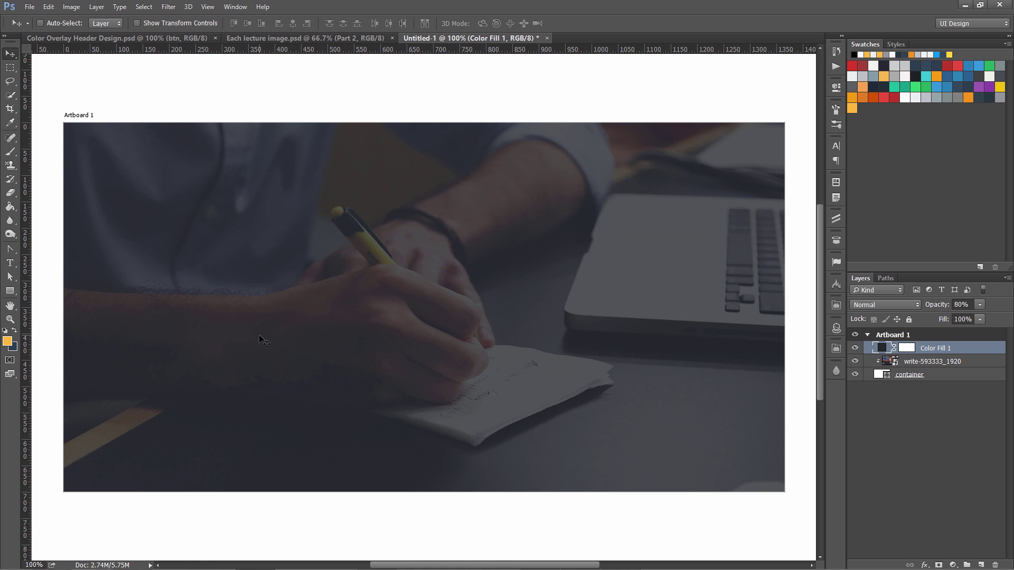
Add a text line reading 'Lets start learning' on the photo's left side
left_click_drag(10, 265, 36, 263)
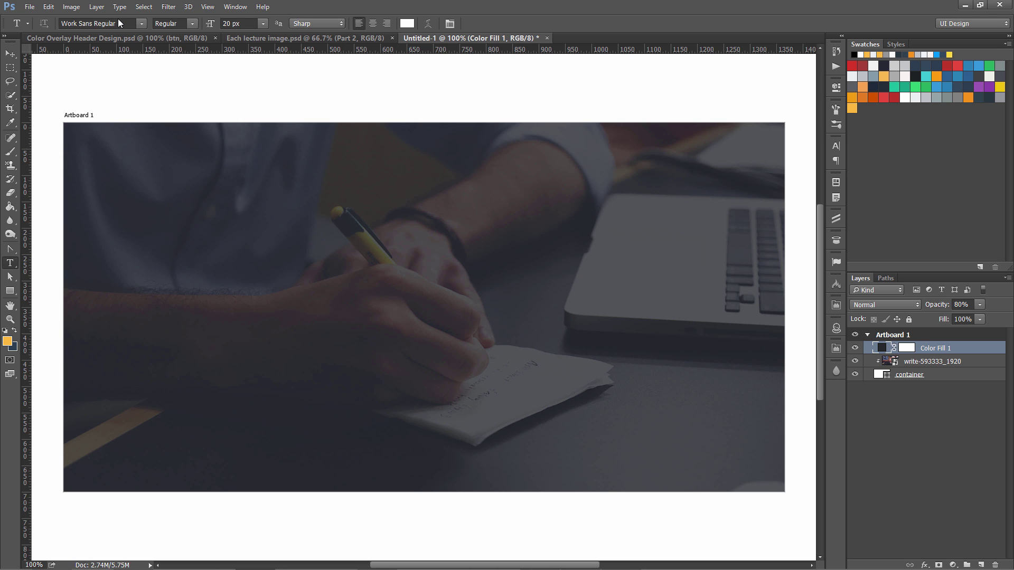
left_click(170, 299)
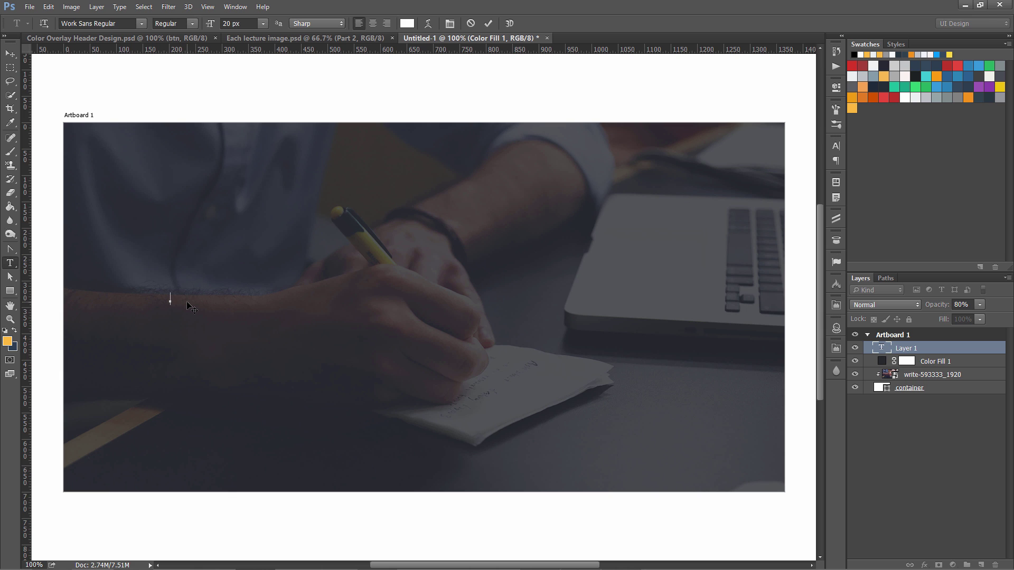
type("Lets start learning")
After checking the reference design, retype the text as 'Learn to create'
left_click(109, 38)
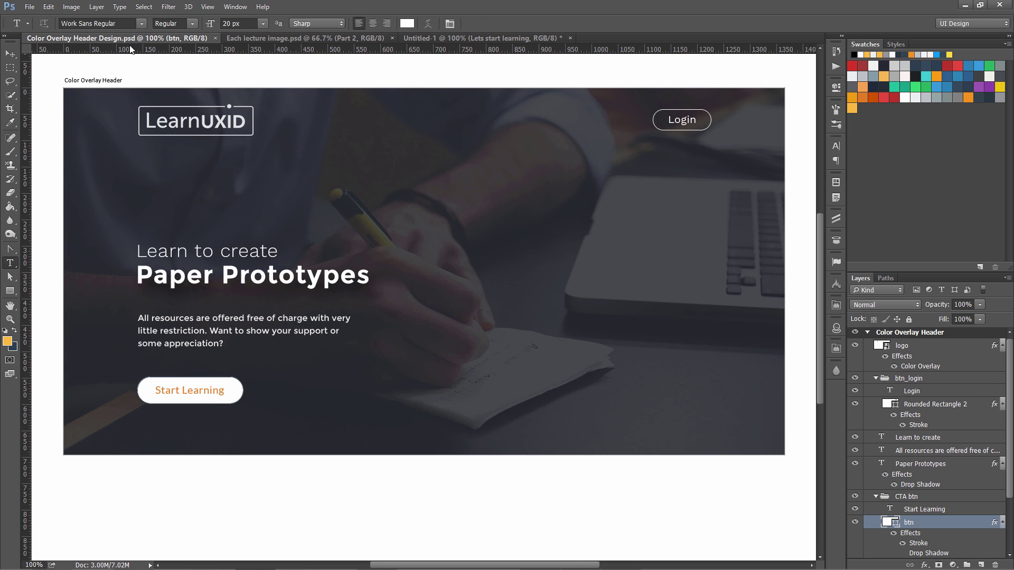
left_click(467, 39)
left_click(201, 297)
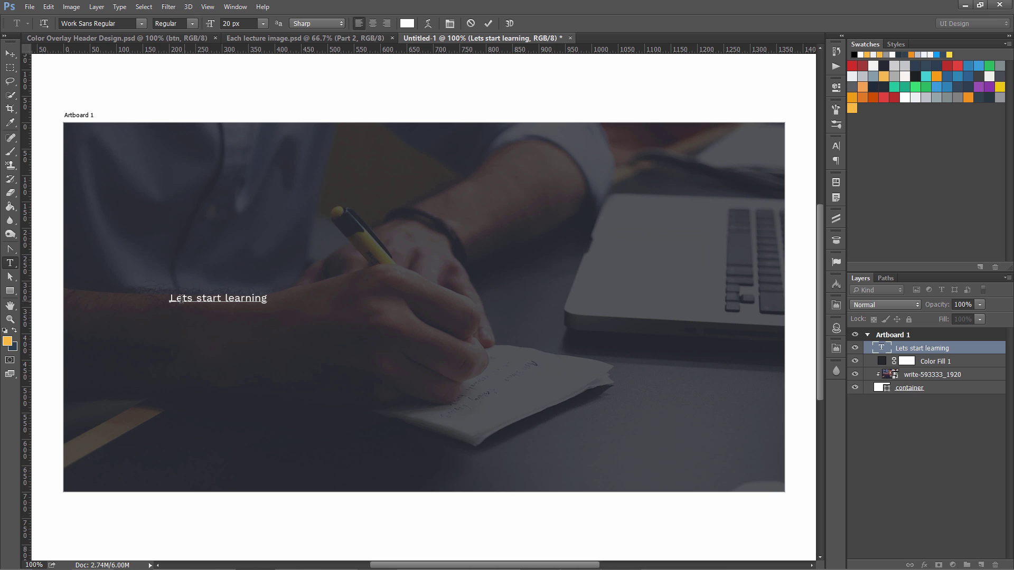
left_click_drag(170, 297, 273, 298)
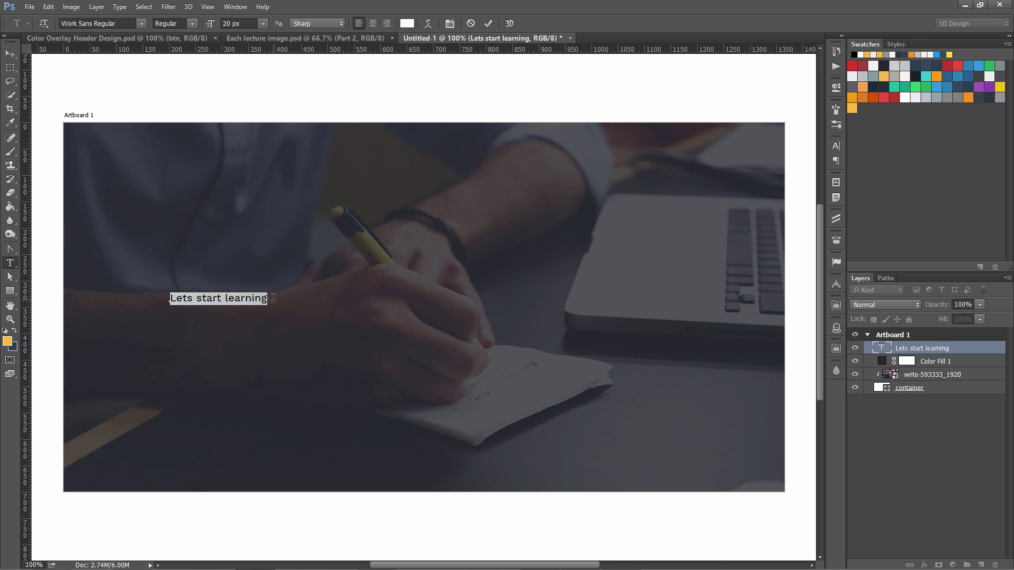
type("Learn t o c")
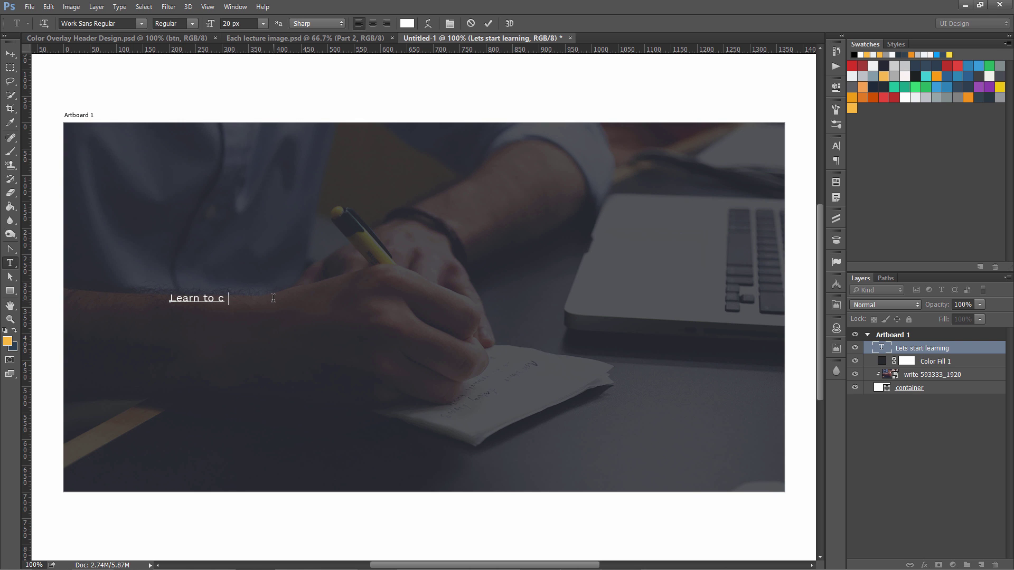
type("reate")
Duplicate the Learn to create layer and change its text to 'Paper Prototypes'
left_click(902, 351)
key("ctrl+j")
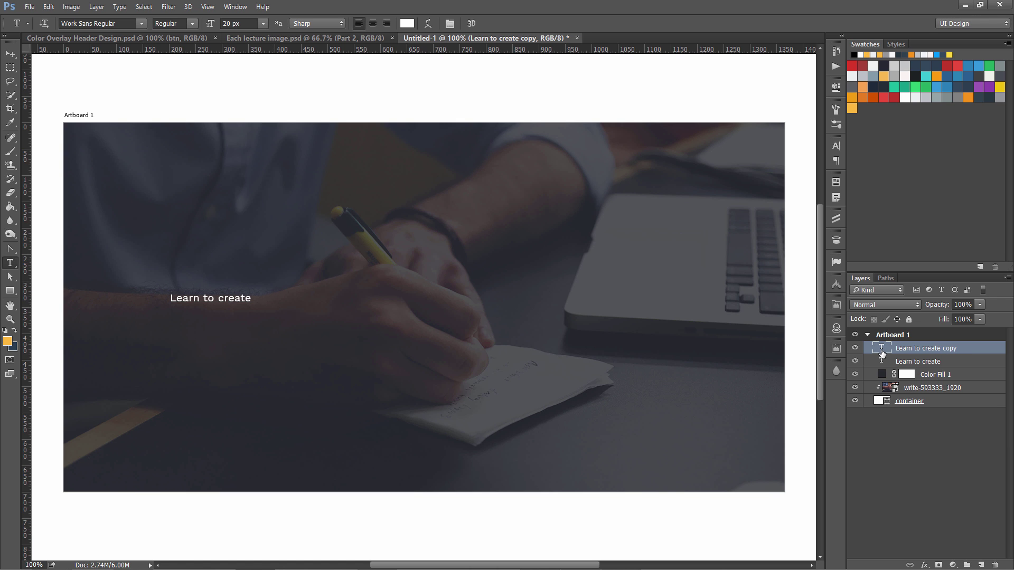
double_click(882, 349)
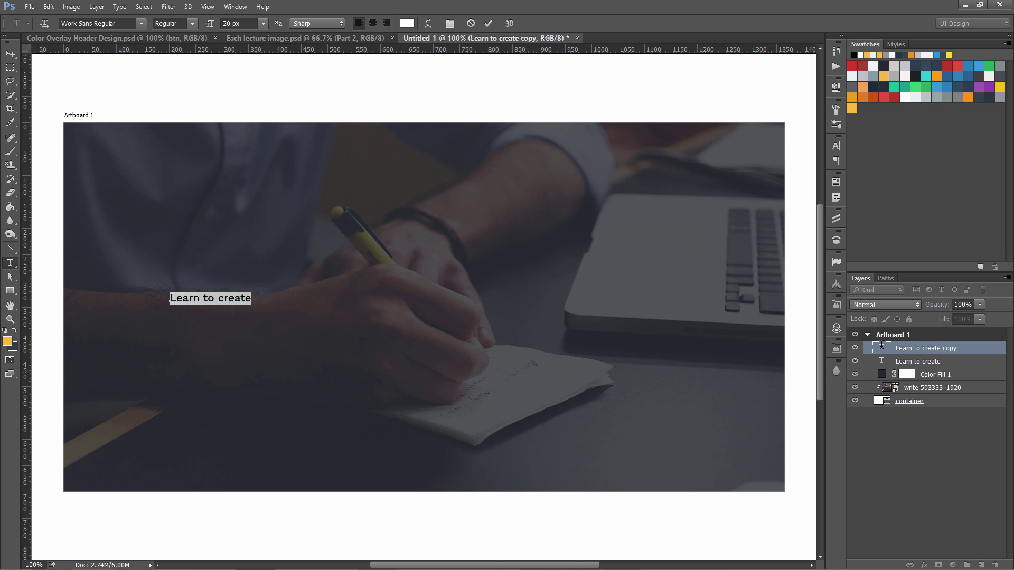
type("Peper Pr")
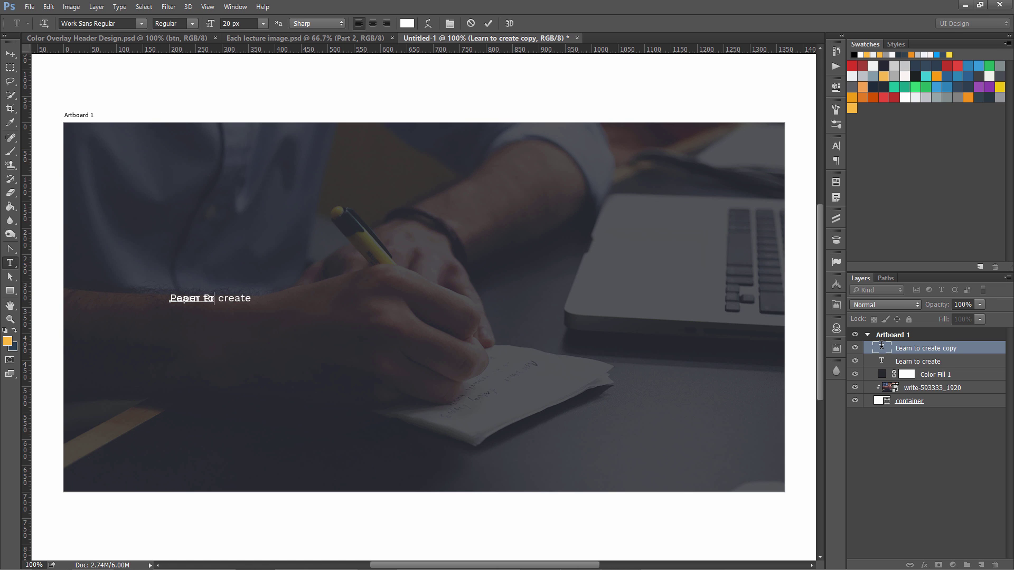
type("ototypes")
key("ctrl+Return")
Style the Paper Prototypes headline in Montserrat Bold at 48 px
double_click(881, 348)
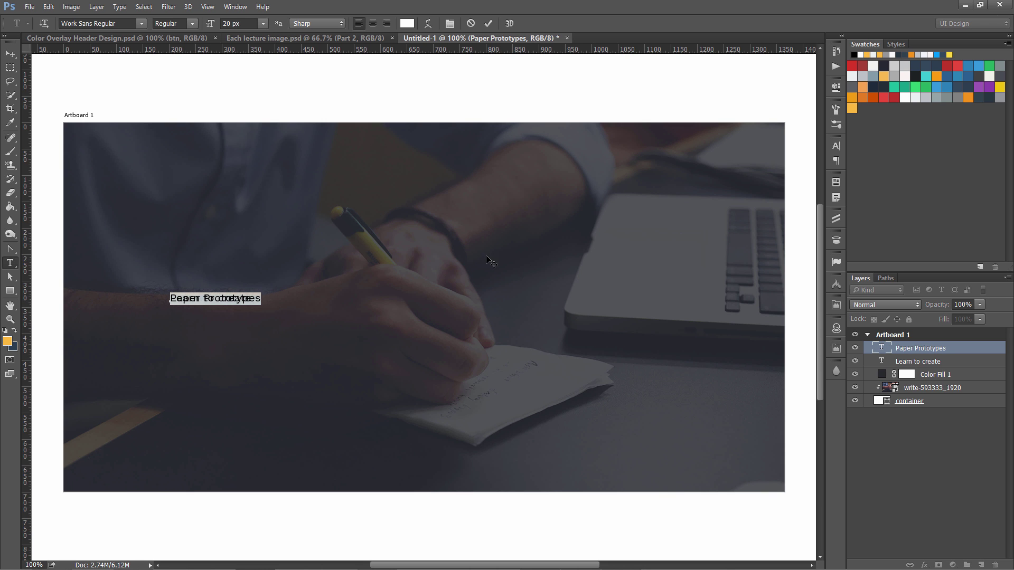
left_click(116, 24)
type("Mon")
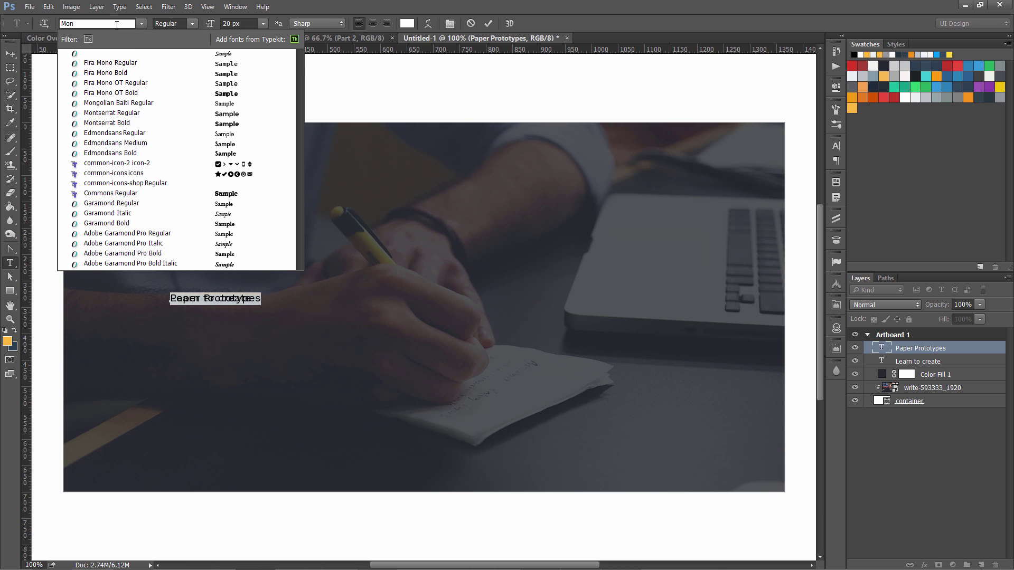
left_click(132, 123)
left_click(205, 28)
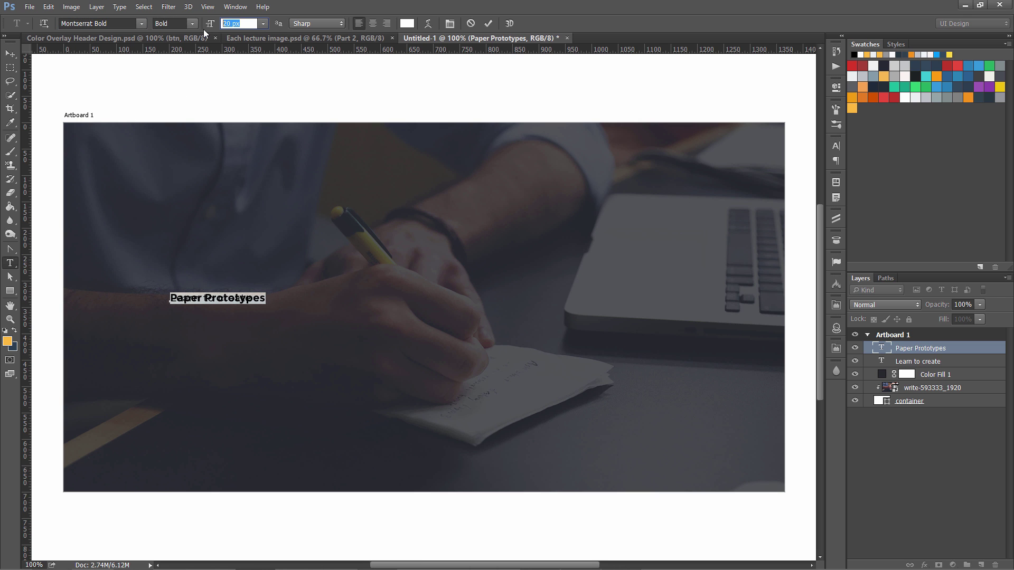
type("64")
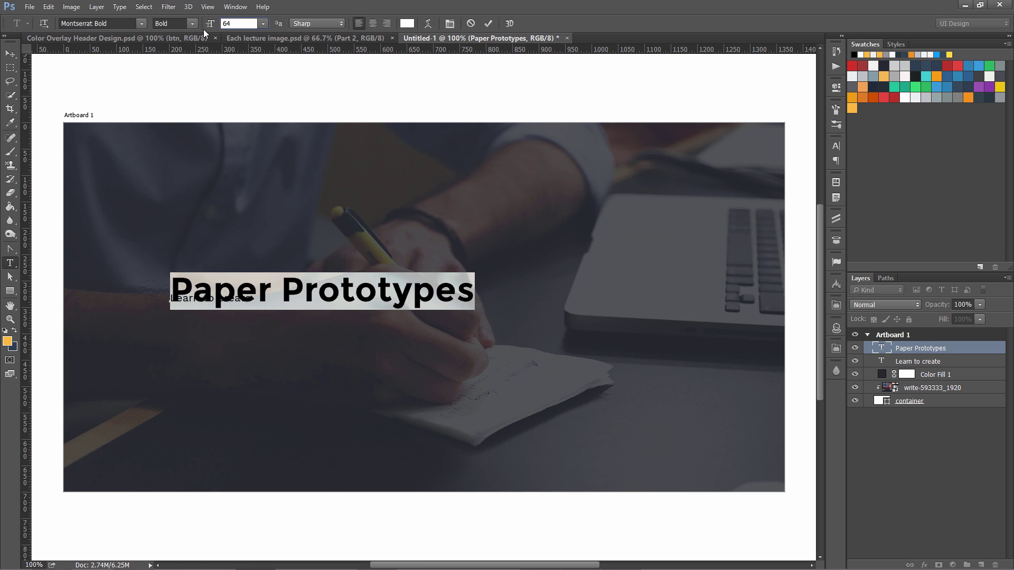
key("BackSpace")
key("BackSpace")
type("48")
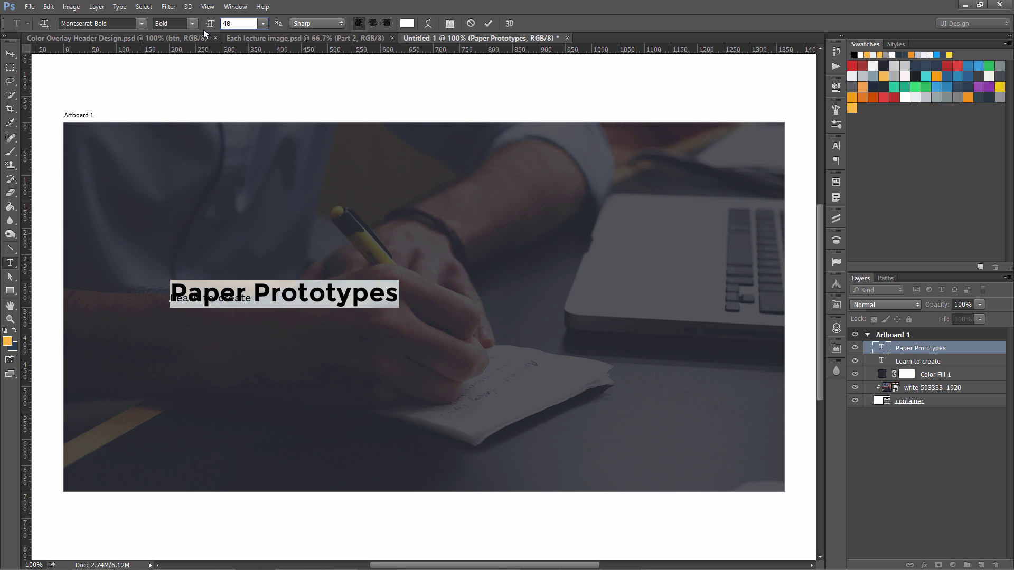
key("ctrl+Return")
Nudge the headline down below the Learn to create line
key("v")
key("shift+Down")
key("shift+Down")
key("shift+Down")
key("shift+Down")
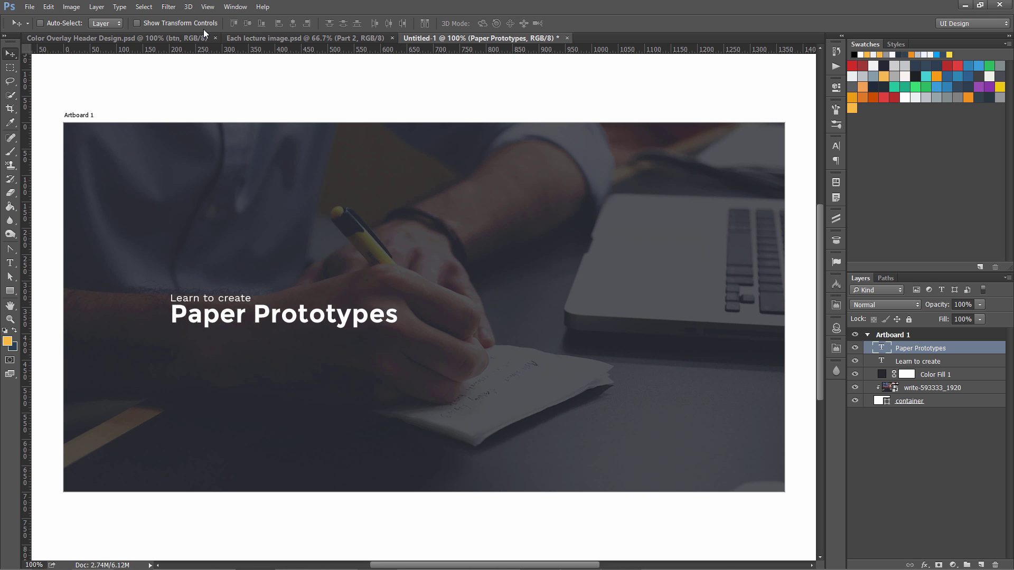
key("shift+Down")
key("shift+Down")
key("shift+Down")
key("shift+Down")
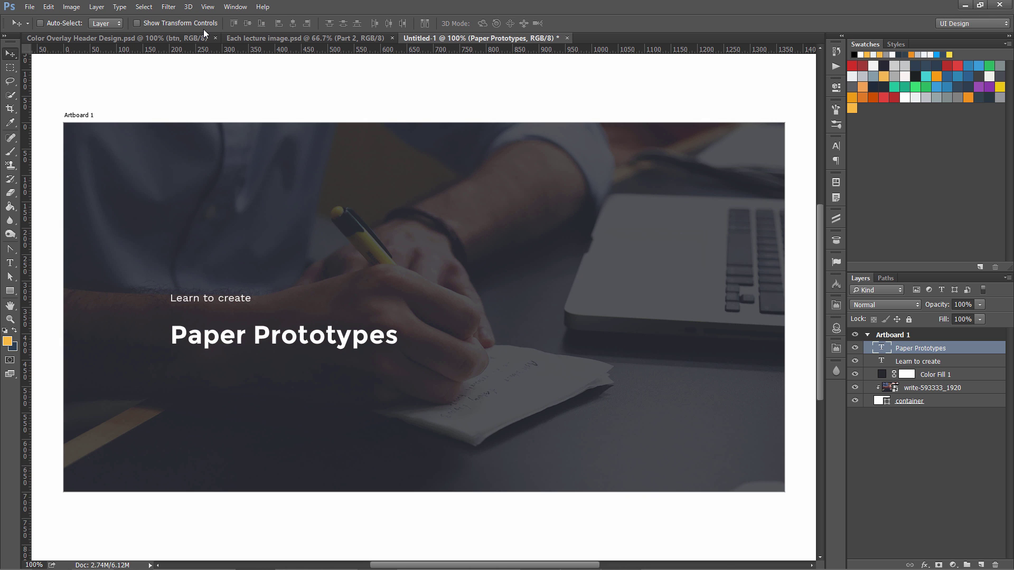
Enlarge 'Learn to create' to 32 px and nudge it down toward the headline
double_click(880, 362)
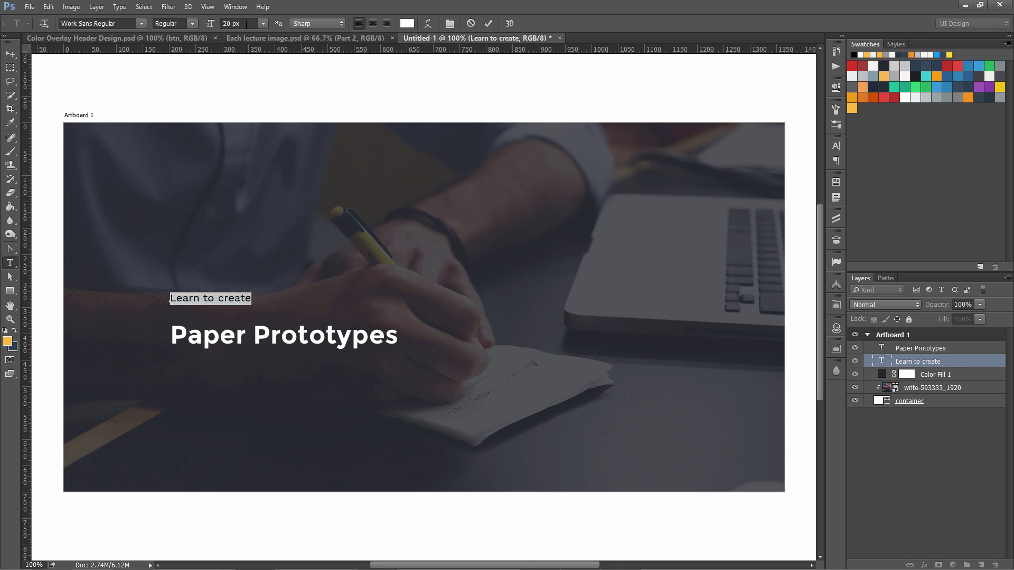
left_click(211, 24)
type("32")
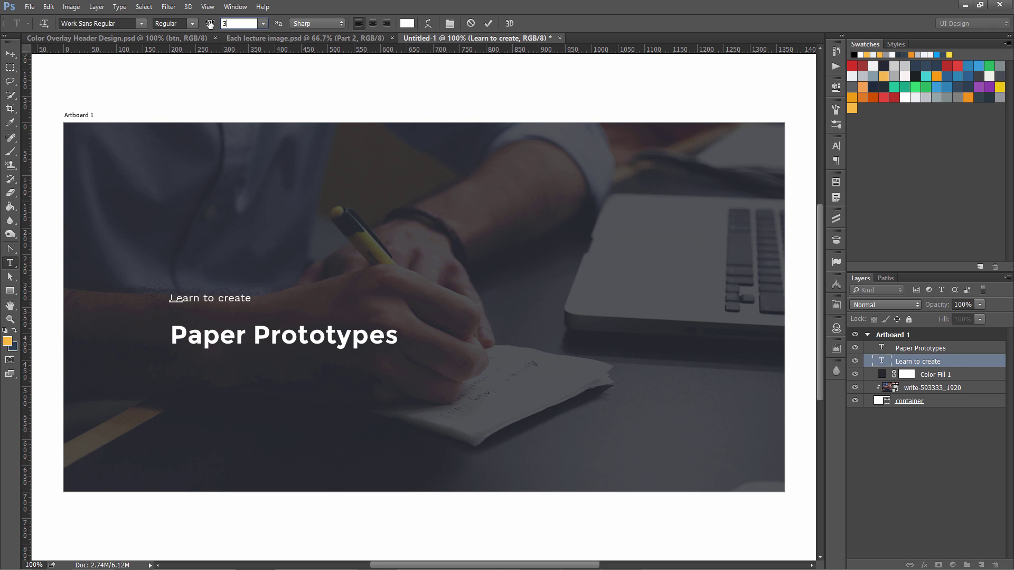
key("Return")
key("ctrl+Return")
key("v")
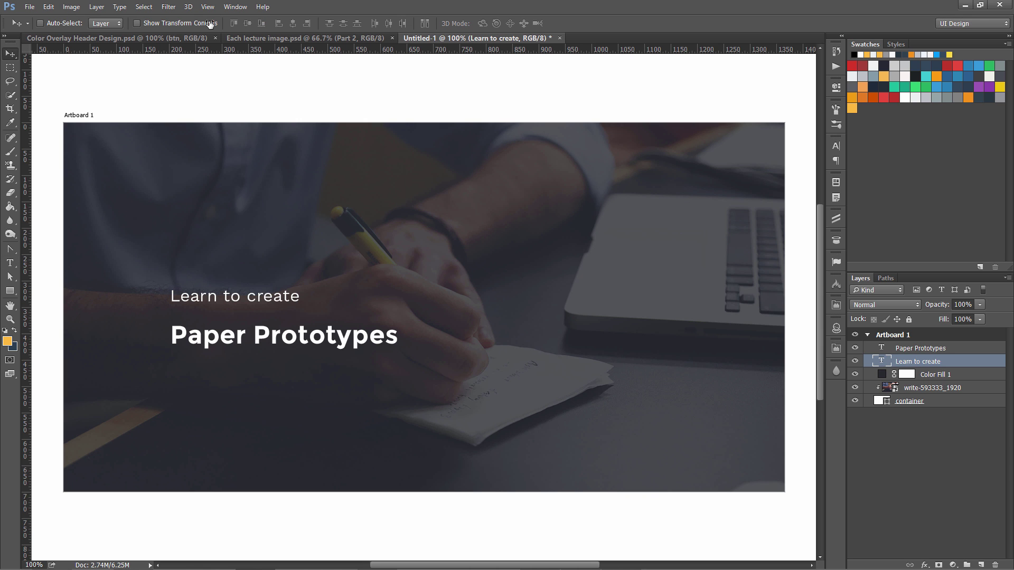
key("shift+Down")
key("shift+Down")
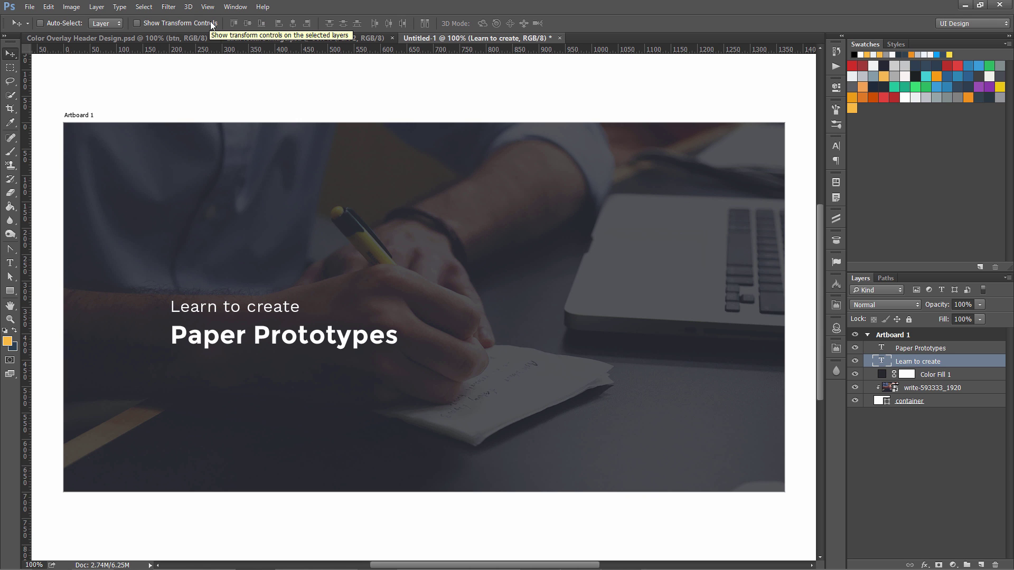
Fine-tune 'Learn to create' just above the headline, then shift both text lines up and left
key("ctrl")
left_click(923, 347)
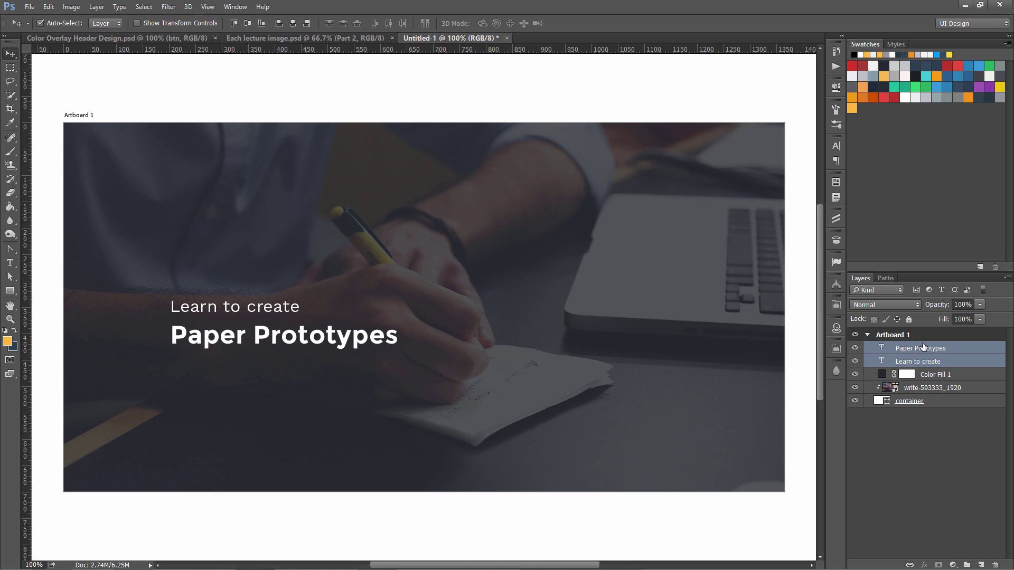
left_click(918, 361)
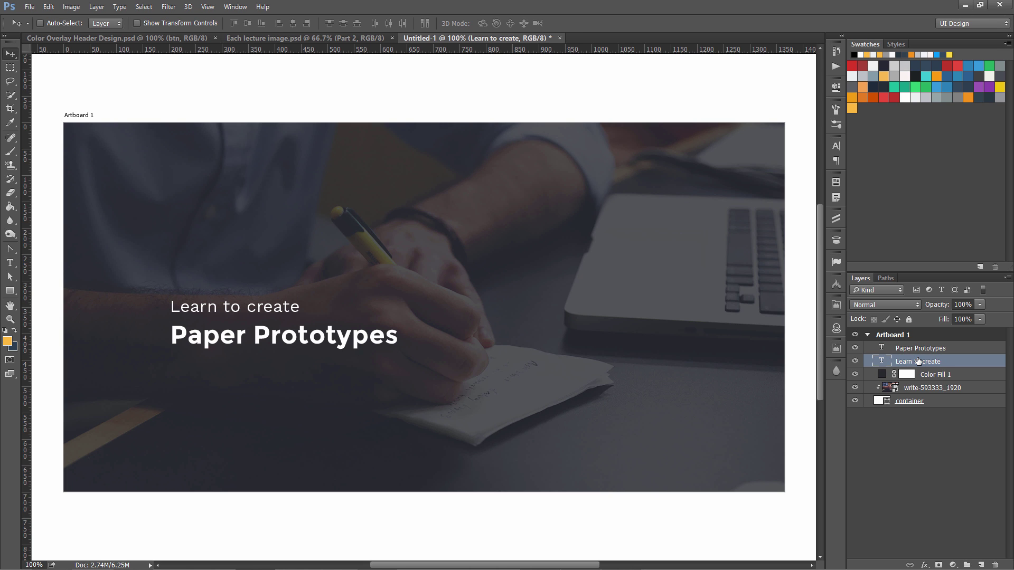
key("shift+Down")
key("Down")
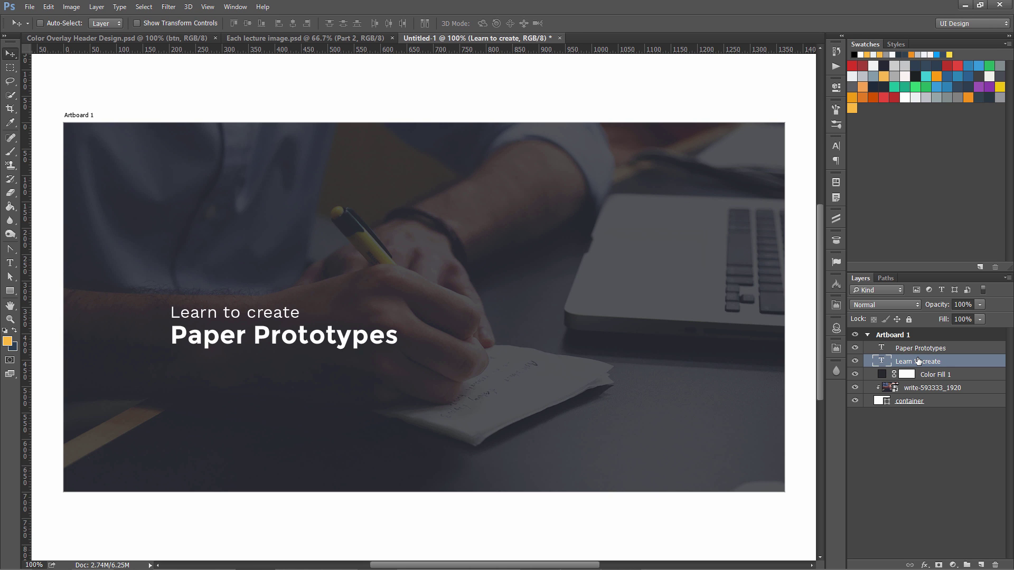
key("Right")
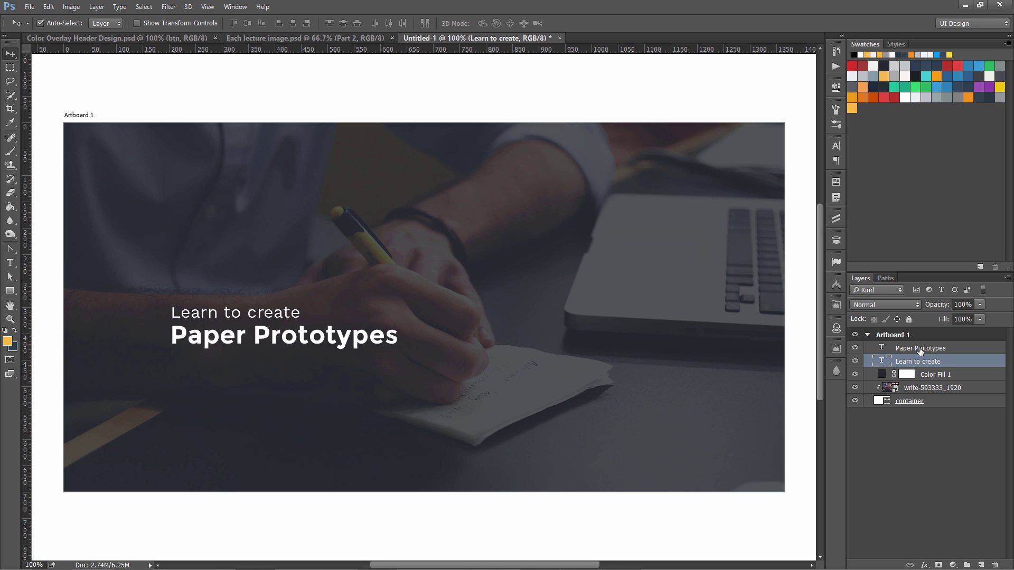
left_click(919, 350, "shift")
key("shift+Up")
key("shift+Up")
key("shift+Up")
key("shift+Left")
key("shift+Left")
key("shift+Left")
key("shift+Left")
key("shift+Left")
key("shift+Left")
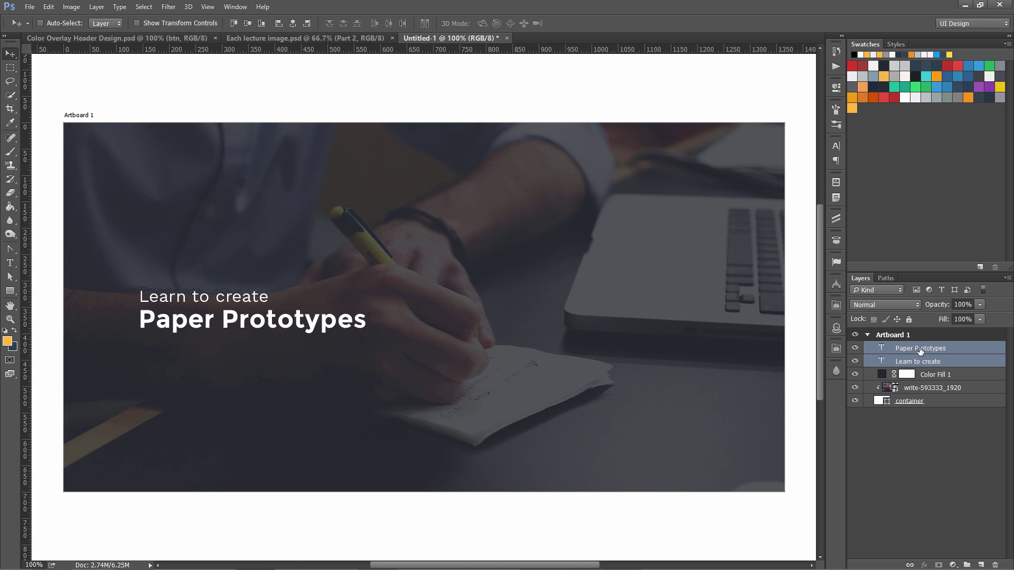
Use Griddify to add guides 130 px inside the container's left and right edges
key("ctrl")
left_click(884, 401, "ctrl")
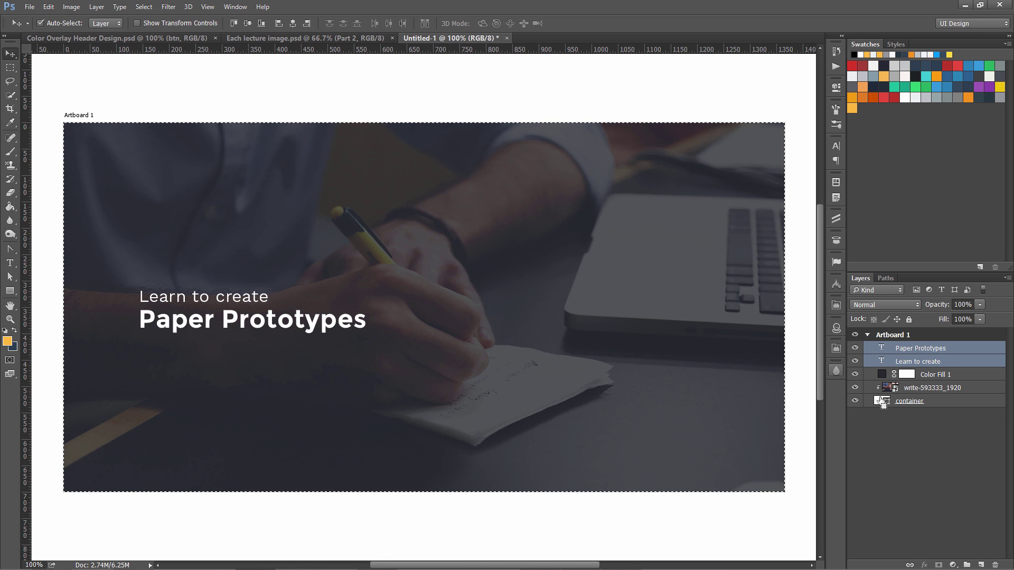
left_click(833, 351)
left_click(737, 409)
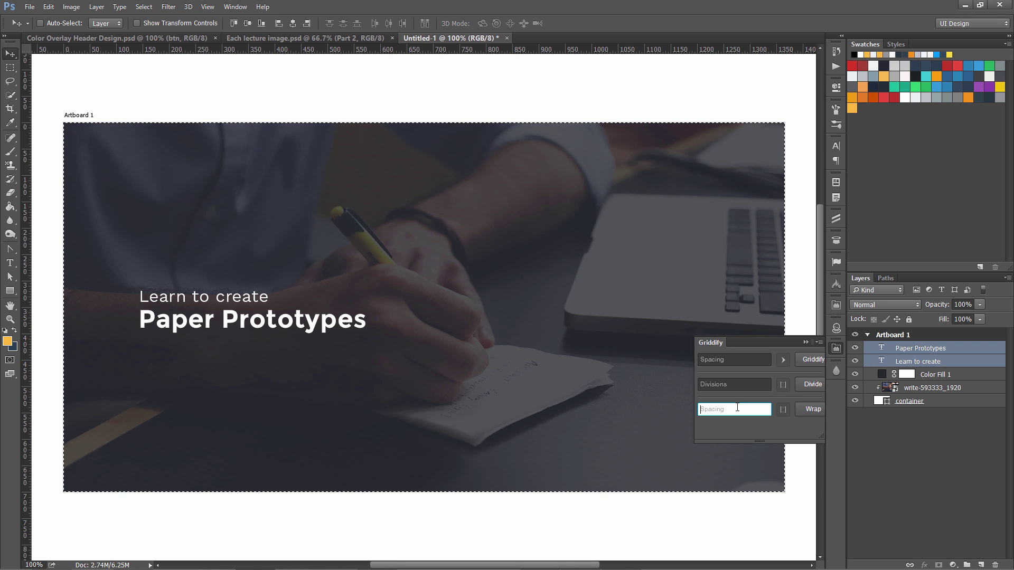
type("1")
key("BackSpace")
type("30")
left_click(805, 410)
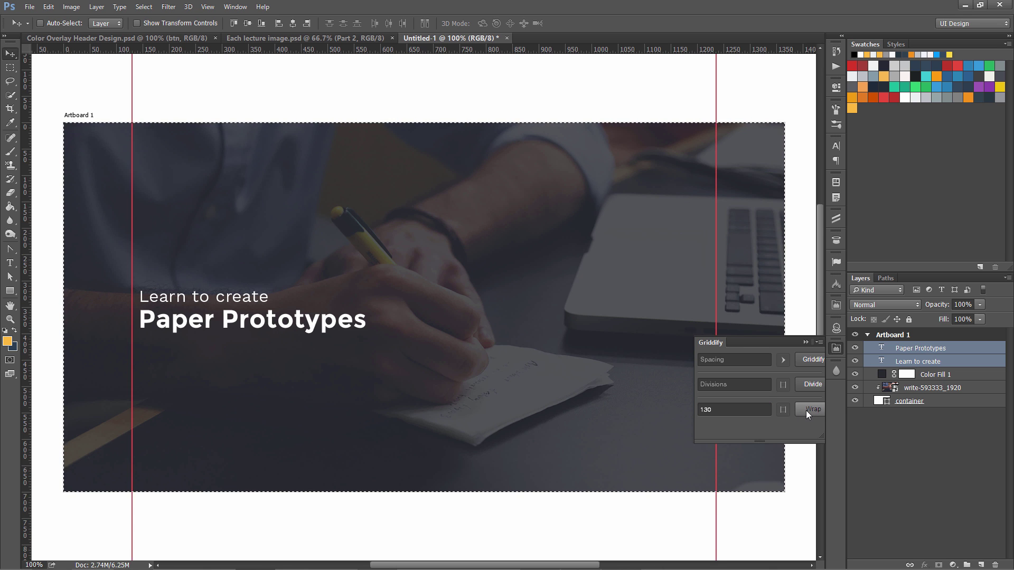
left_click(836, 348)
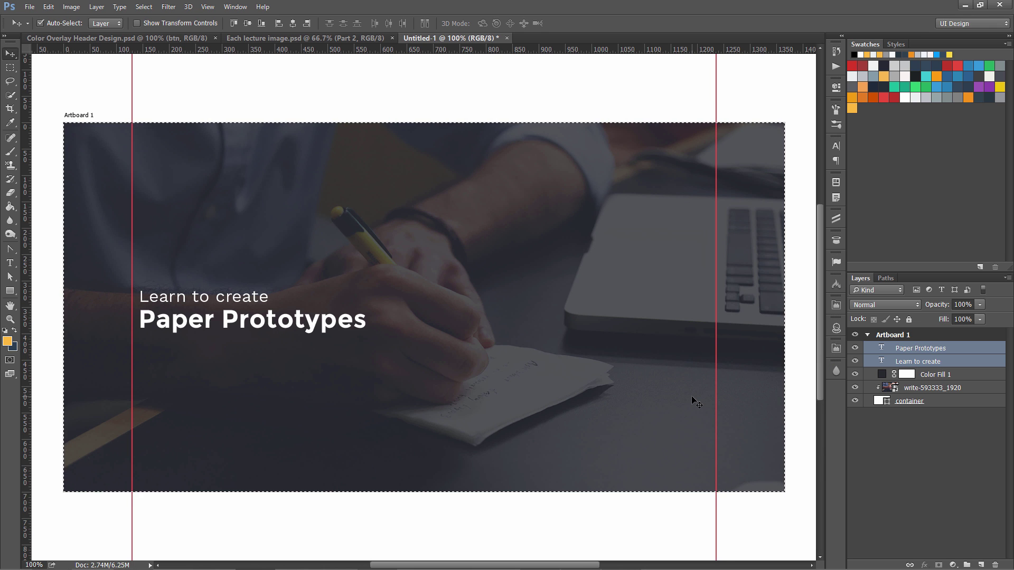
key("ctrl+d")
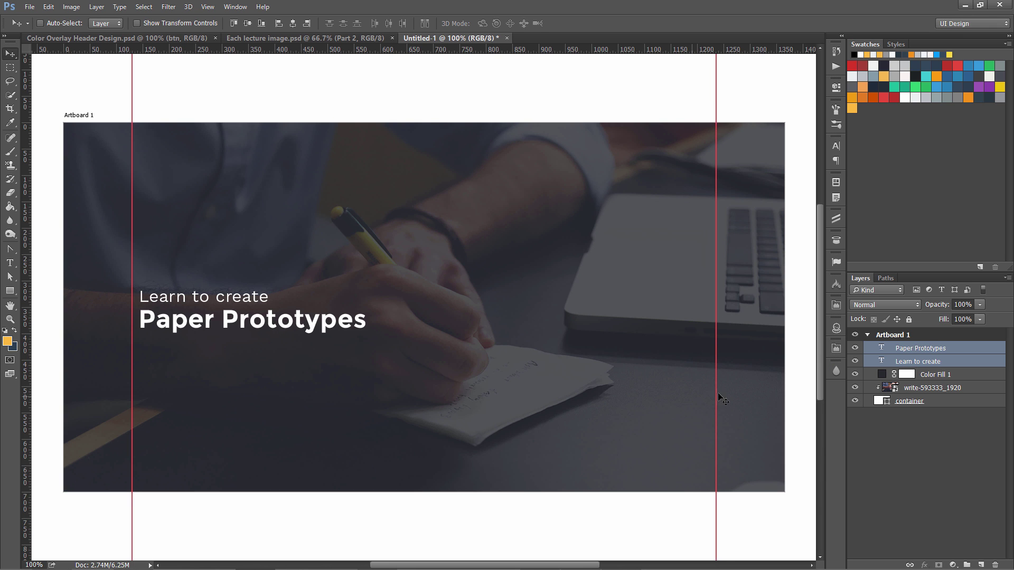
Nudge Learn to create and Paper Prototypes left until they sit on the left guide
left_click(908, 363)
left_click(902, 351, "shift")
key("shift+Left")
key("shift+Left")
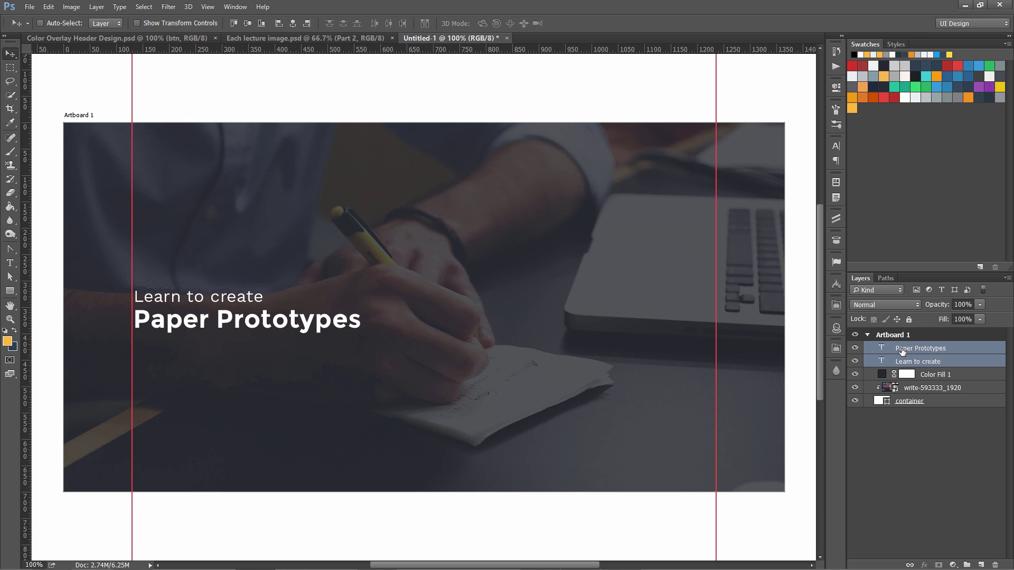
key("Right")
key("Right")
key("Right")
key("Right")
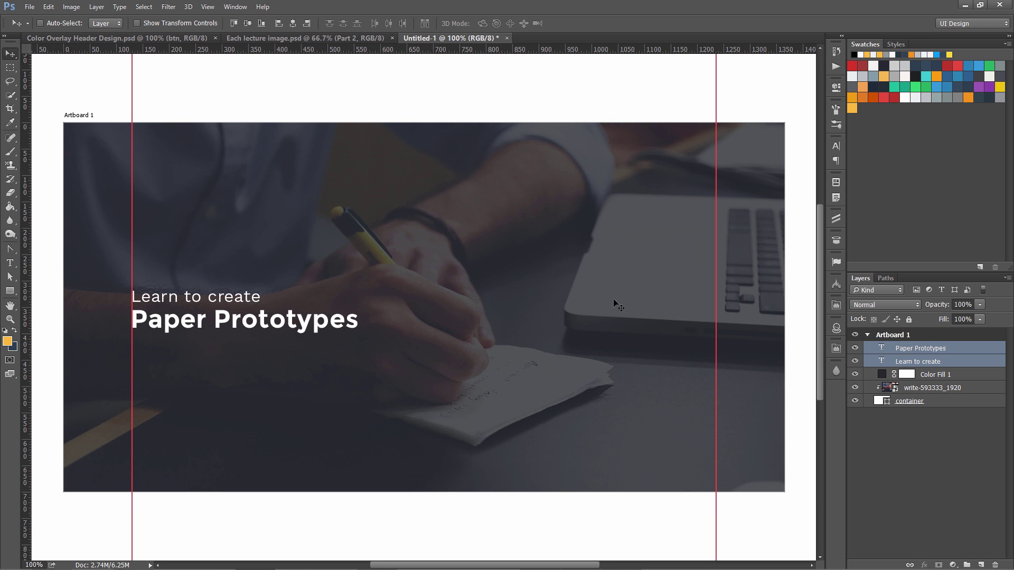
Select the free-resources paragraph text in Color Overlay Header Design
left_click(135, 38)
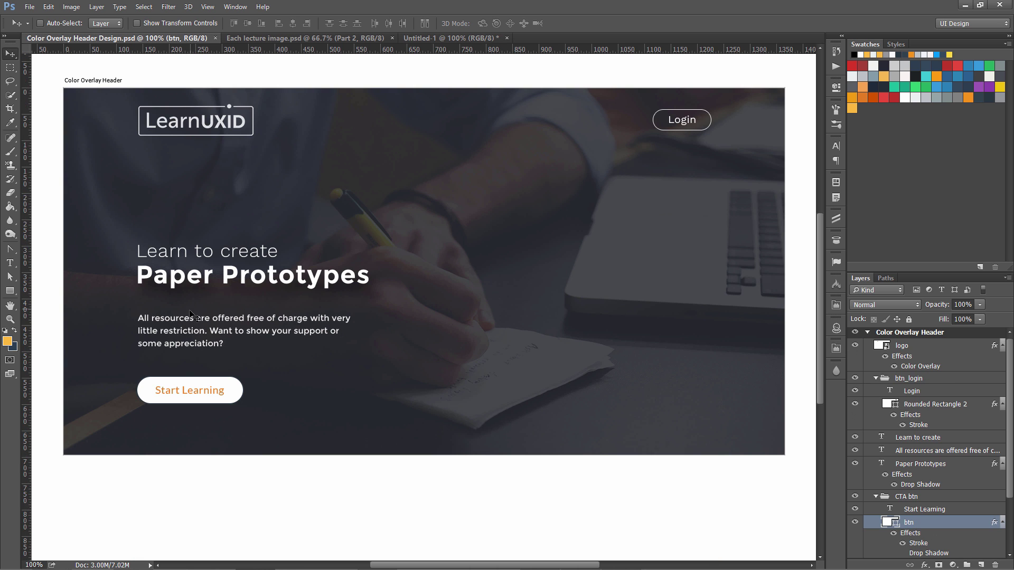
key("t")
left_click(182, 326)
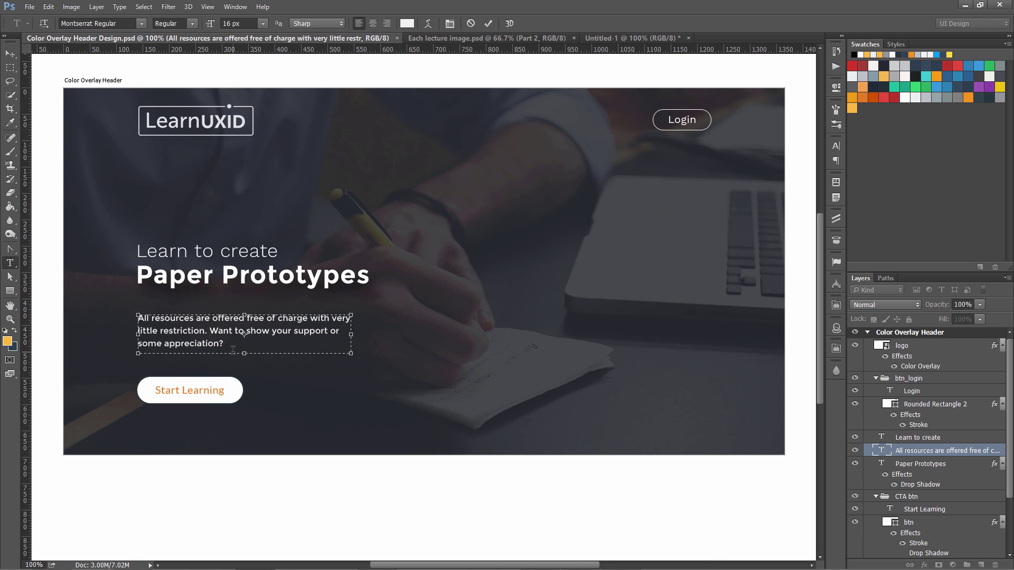
left_click_drag(225, 343, 132, 310)
key("ctrl+c")
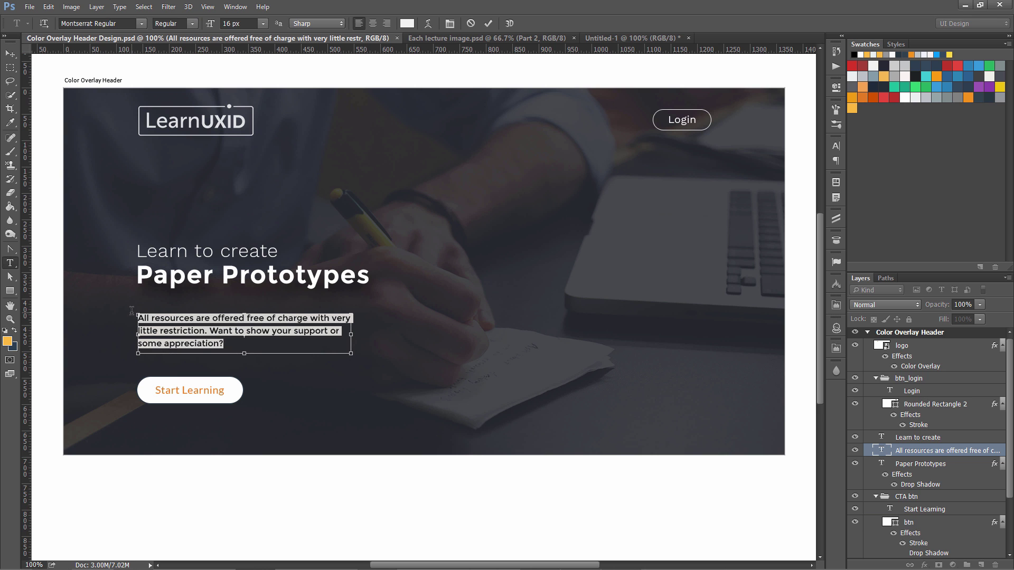
Paste the paragraph into a new text box below the headline on the left guide in Untitled-1
left_click(611, 35)
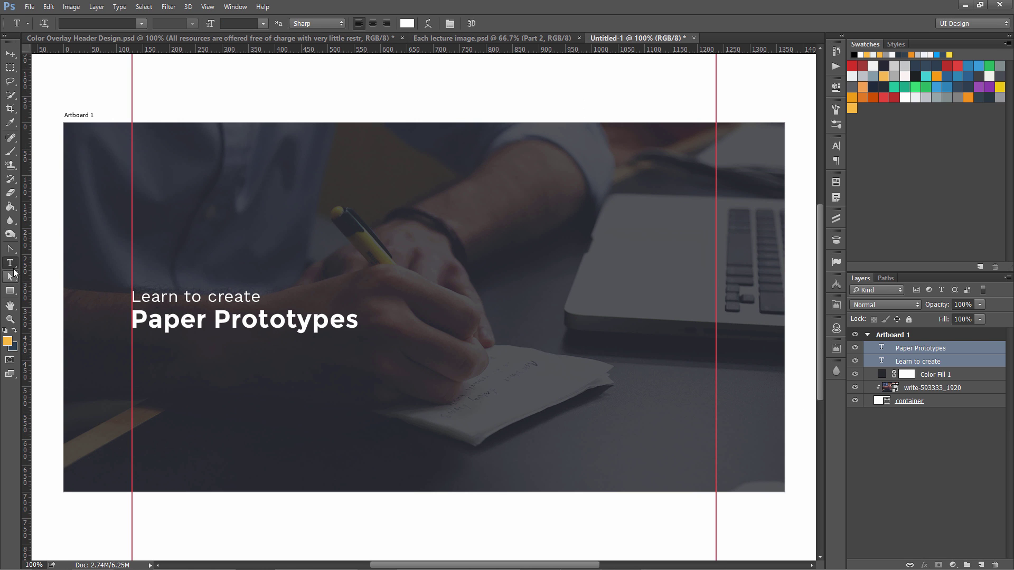
left_click_drag(11, 263, 37, 261)
left_click_drag(133, 349, 357, 405)
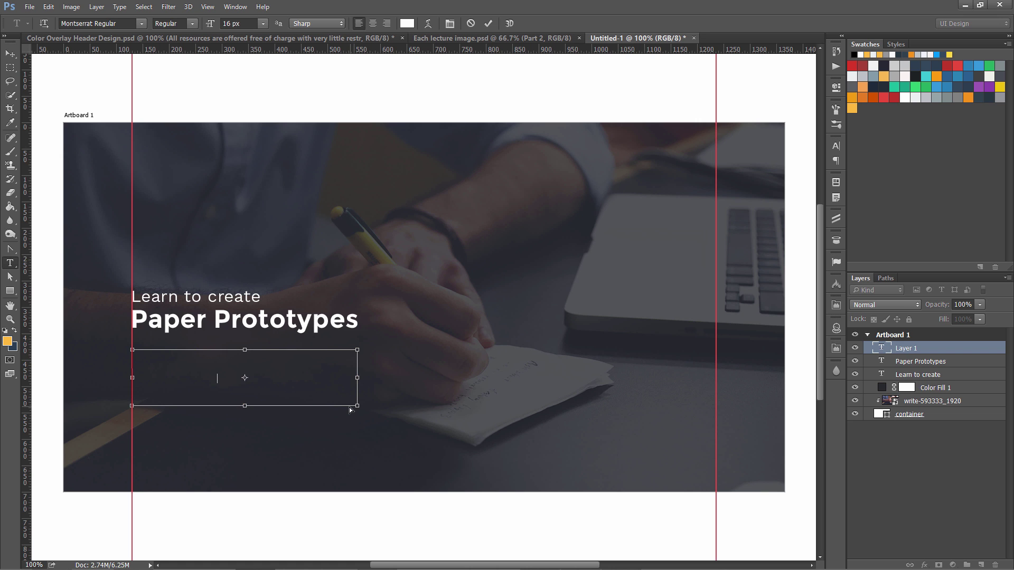
key("ctrl+v")
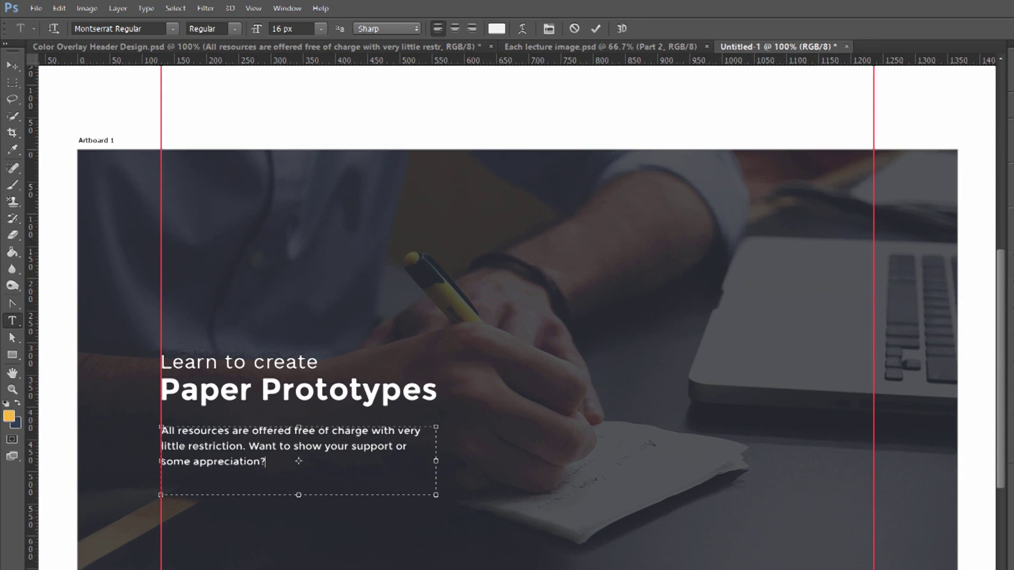
key("ctrl+a")
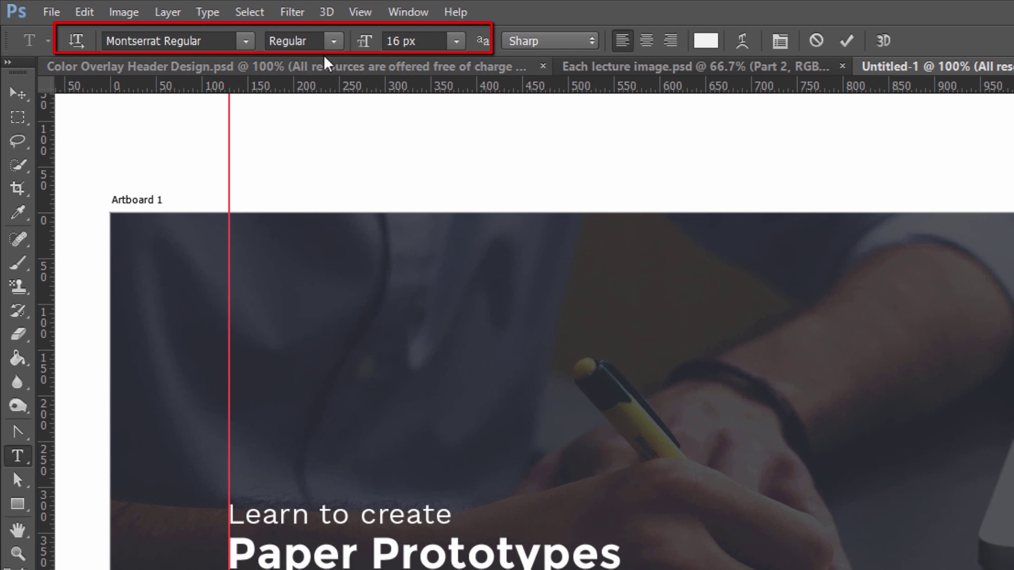
Set the Learn to create headline to 36 px
left_click(415, 41)
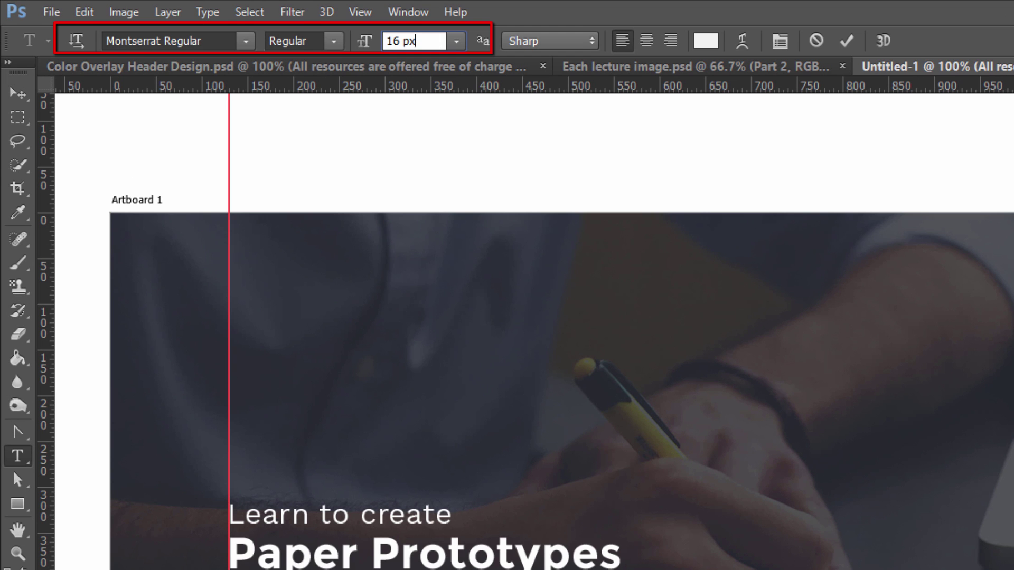
left_click_drag(452, 517, 166, 516)
left_click(410, 40)
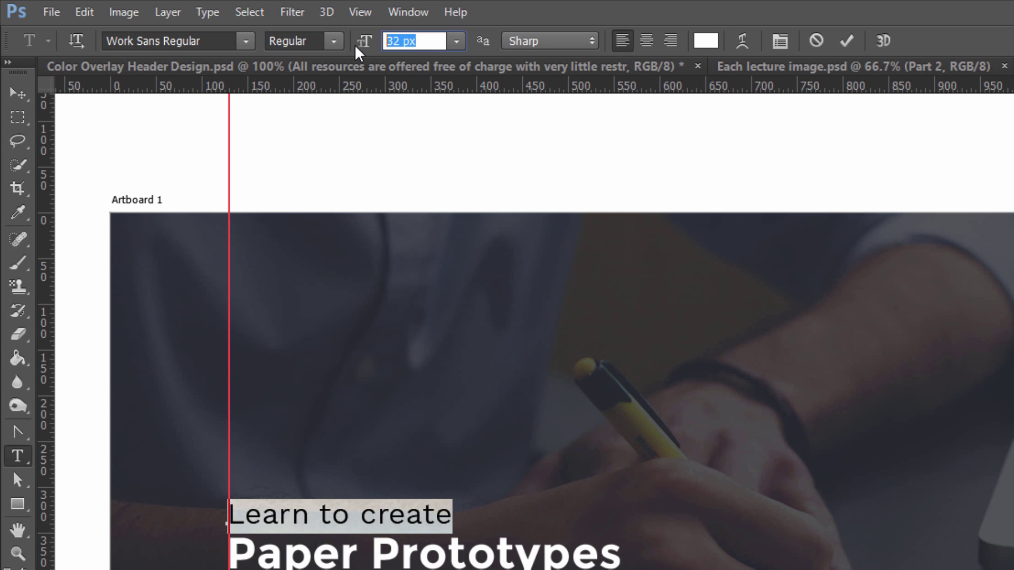
type("36")
key("Return")
key("ctrl+Return")
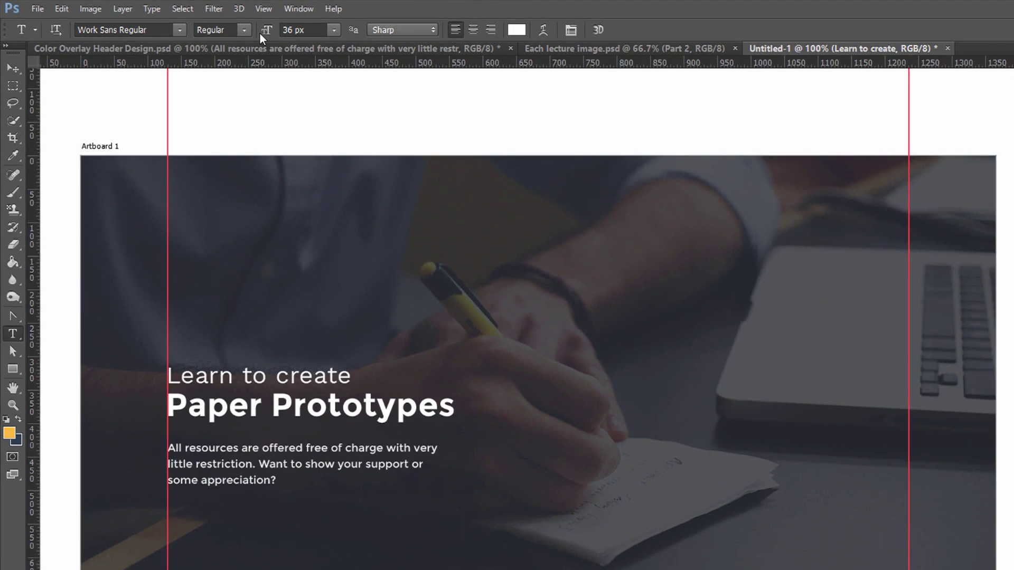
key("v")
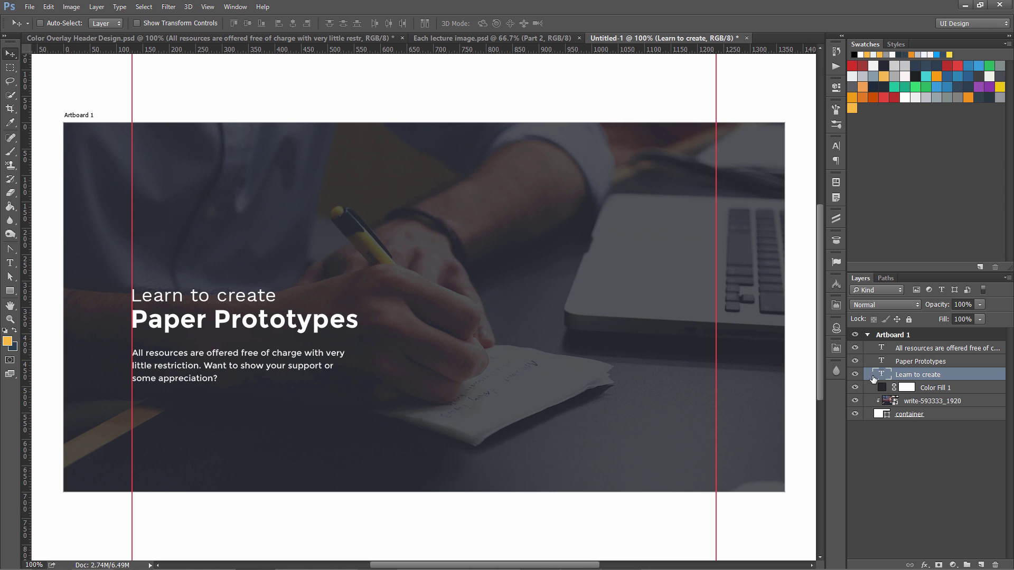
Change Learn to create to the Work Sans Light weight
double_click(885, 376)
left_click(195, 23)
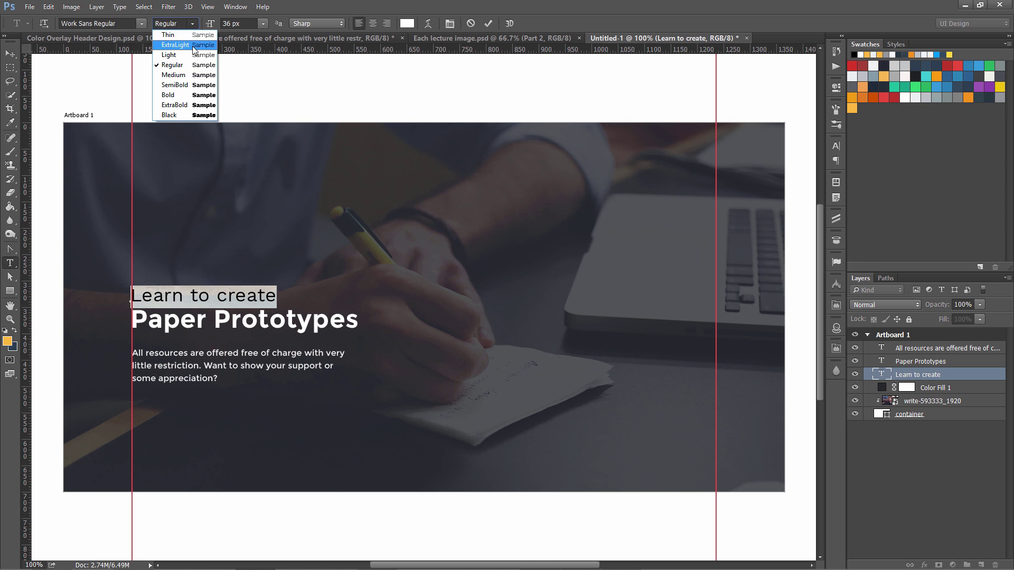
left_click(192, 58)
key("ctrl+Return")
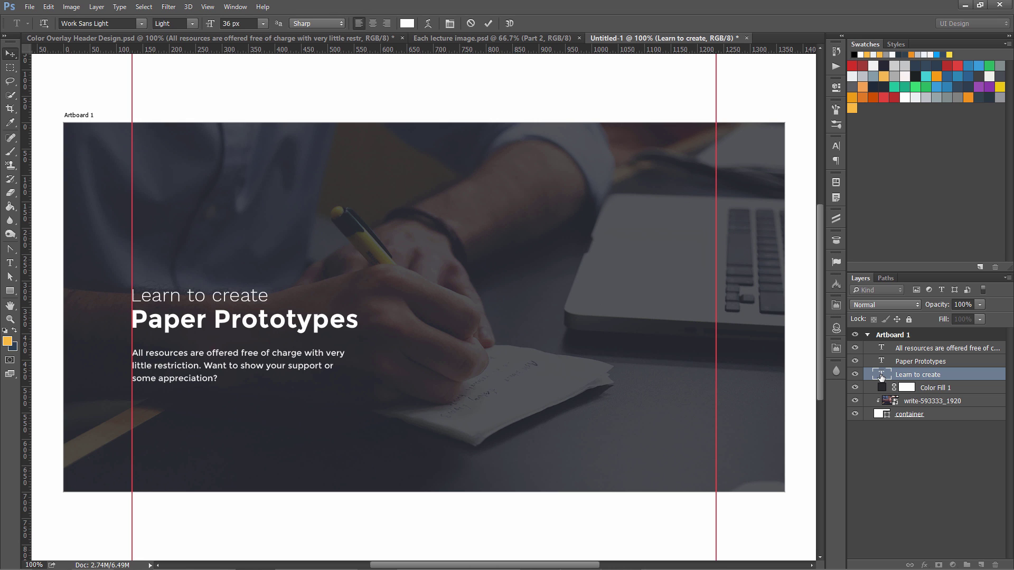
key("v")
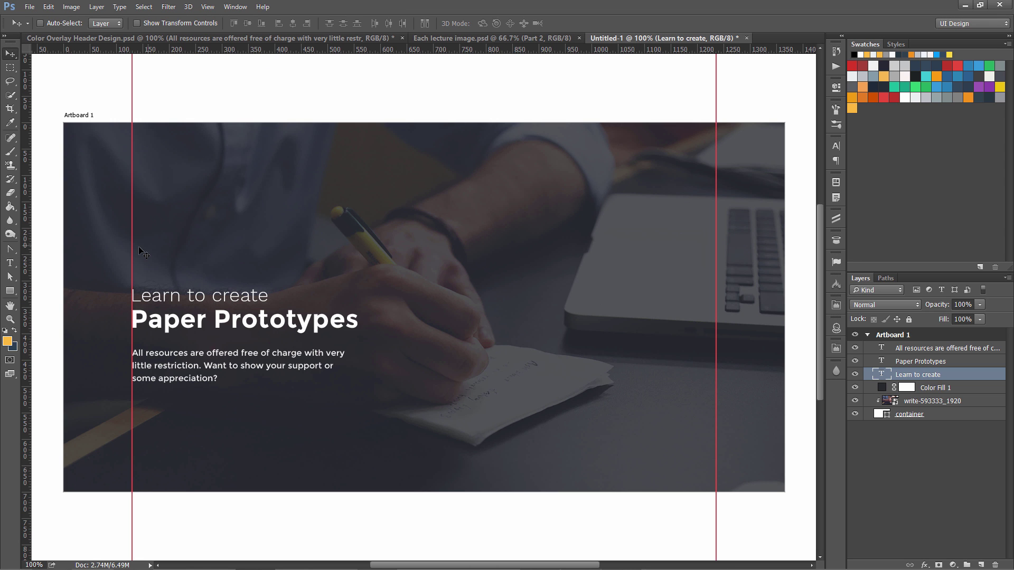
Draw a 182 × 52 px rounded-rectangle button below the paragraph
left_click(13, 290)
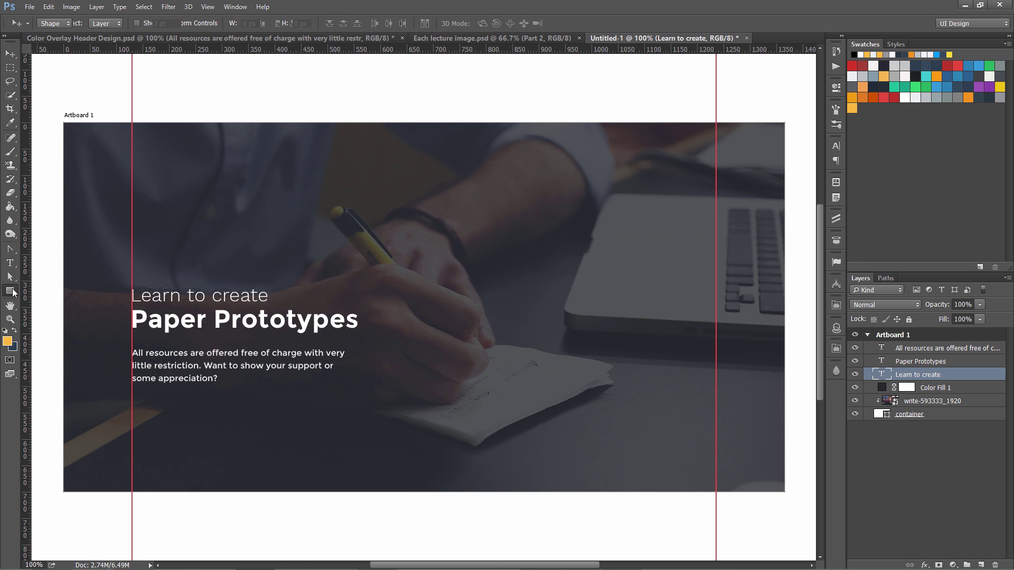
left_click(58, 299)
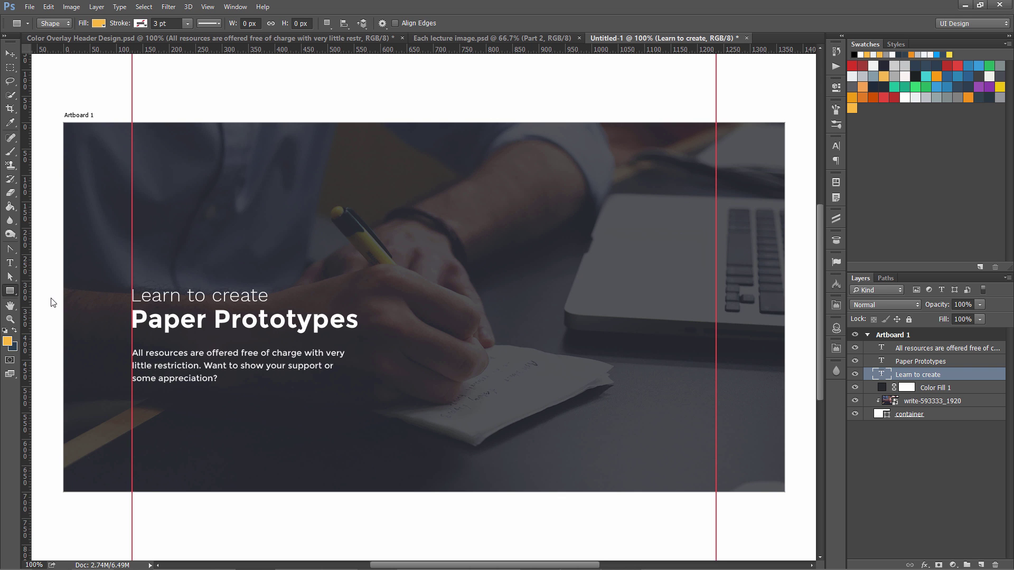
left_click_drag(132, 401, 227, 429)
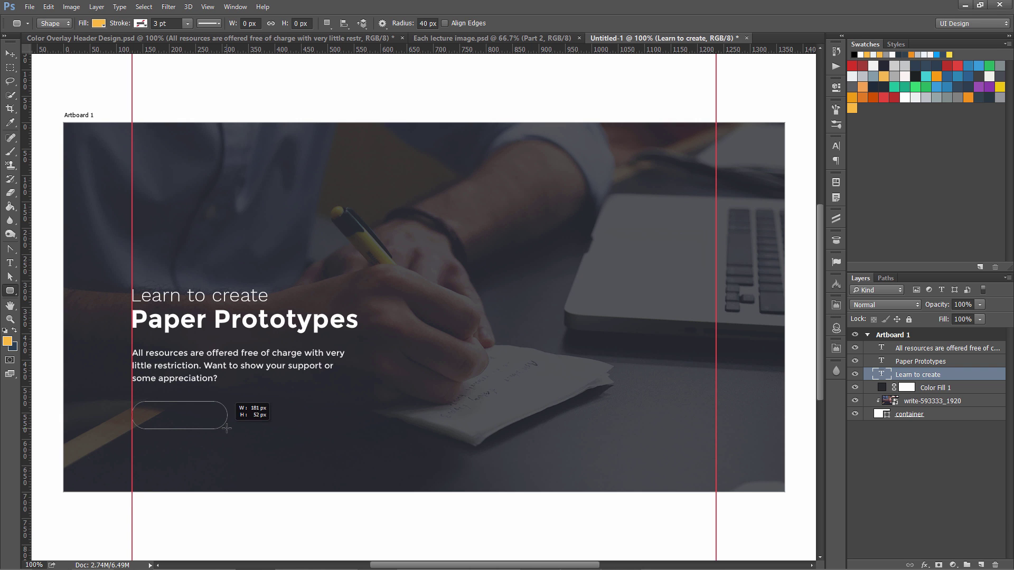
left_click_drag(227, 428, 228, 428)
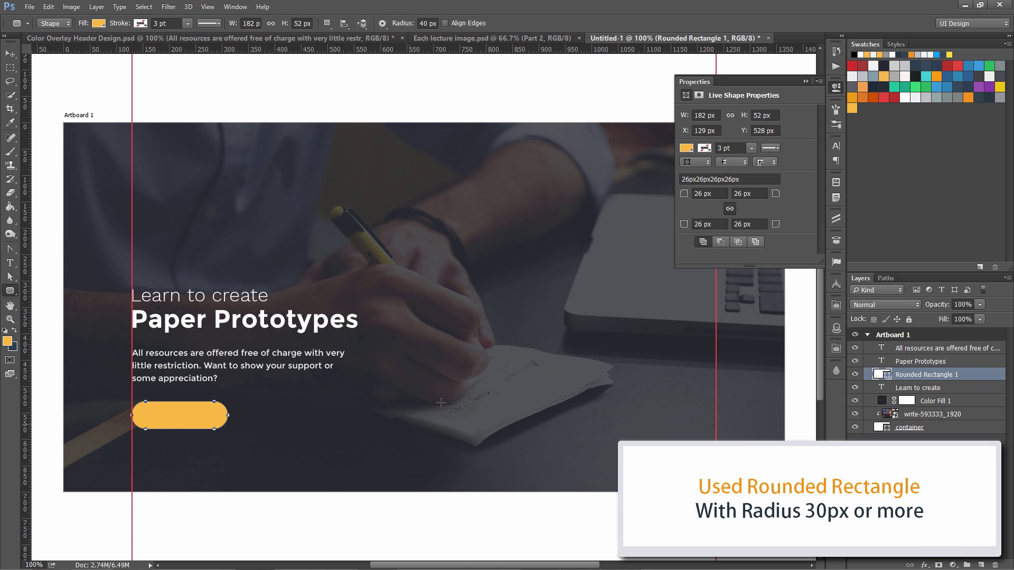
Fill the rounded button with near-white #f9f5f4
double_click(879, 374)
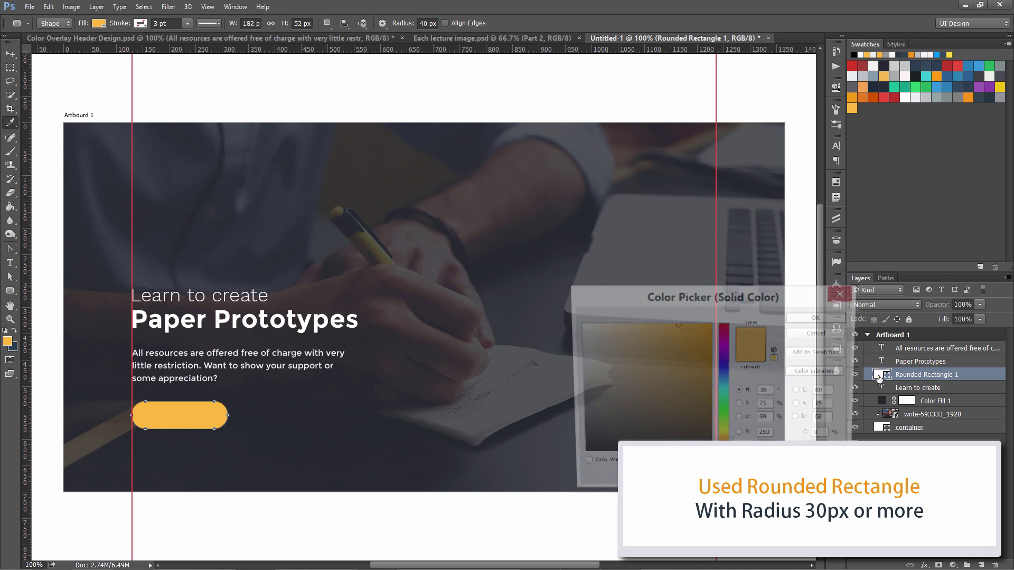
left_click(904, 77)
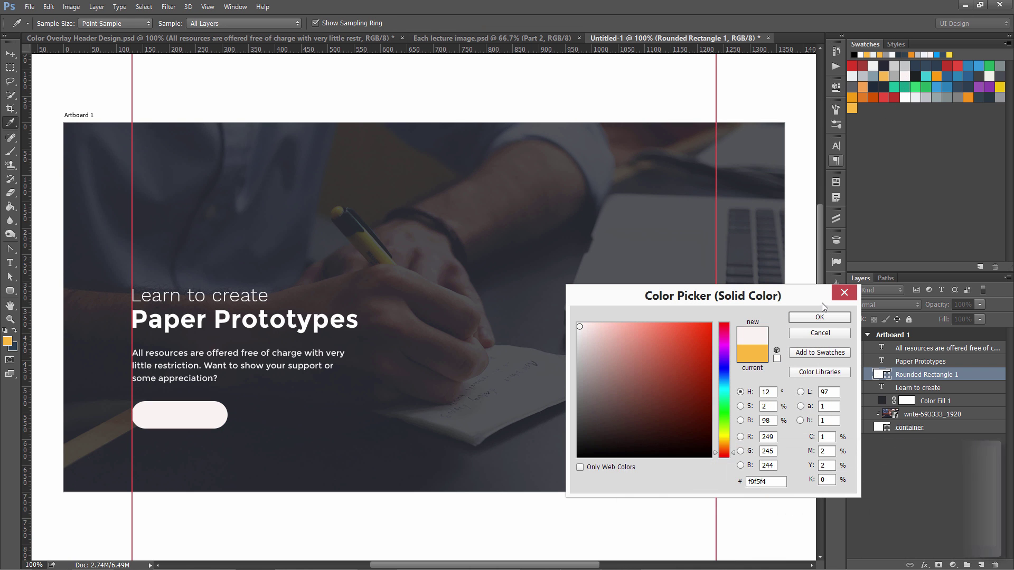
left_click(829, 318)
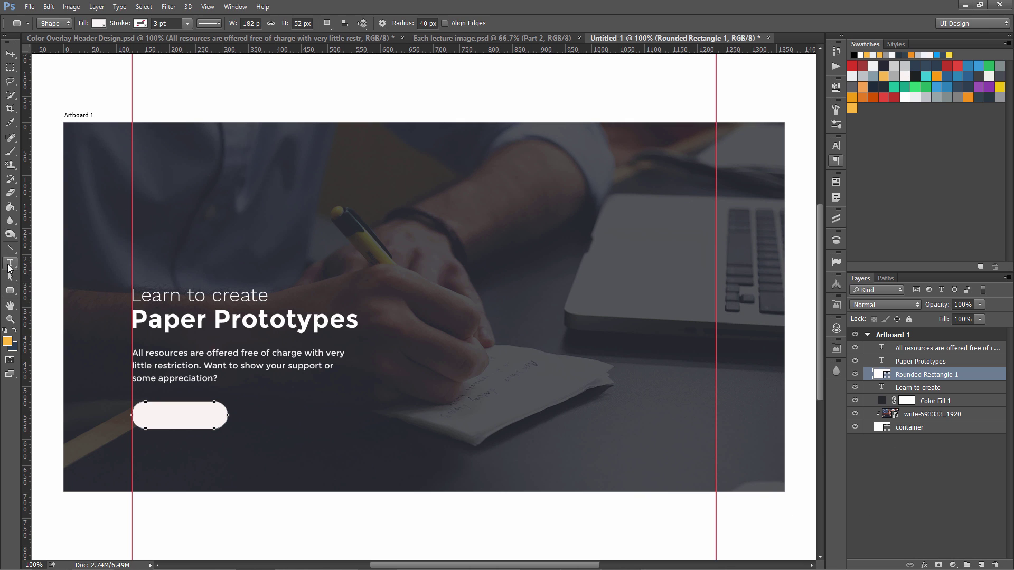
Add a 'Start Learning' label on the button in Work Sans Regular, 20 px
left_click(10, 262)
left_click(41, 262)
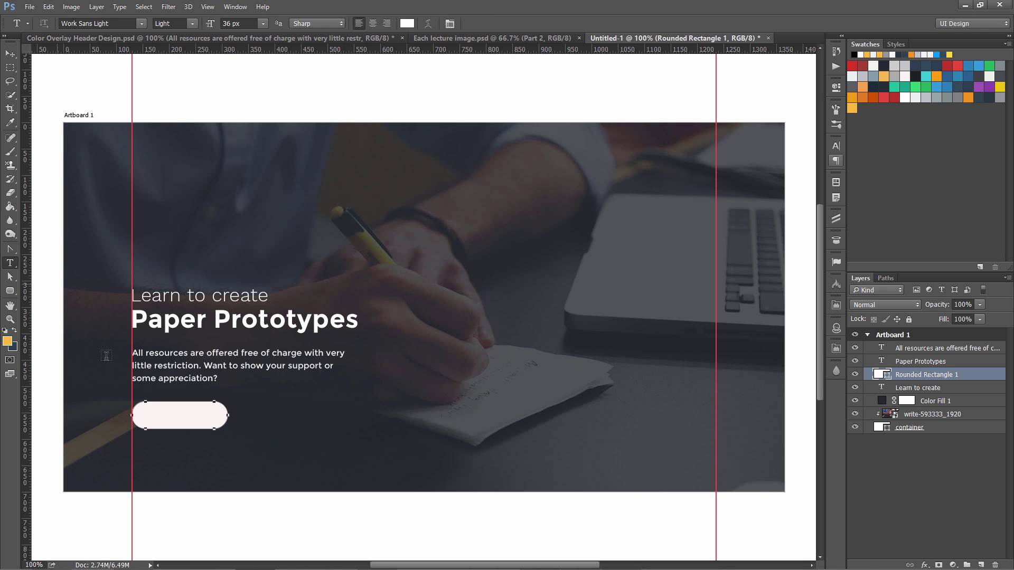
left_click(150, 415)
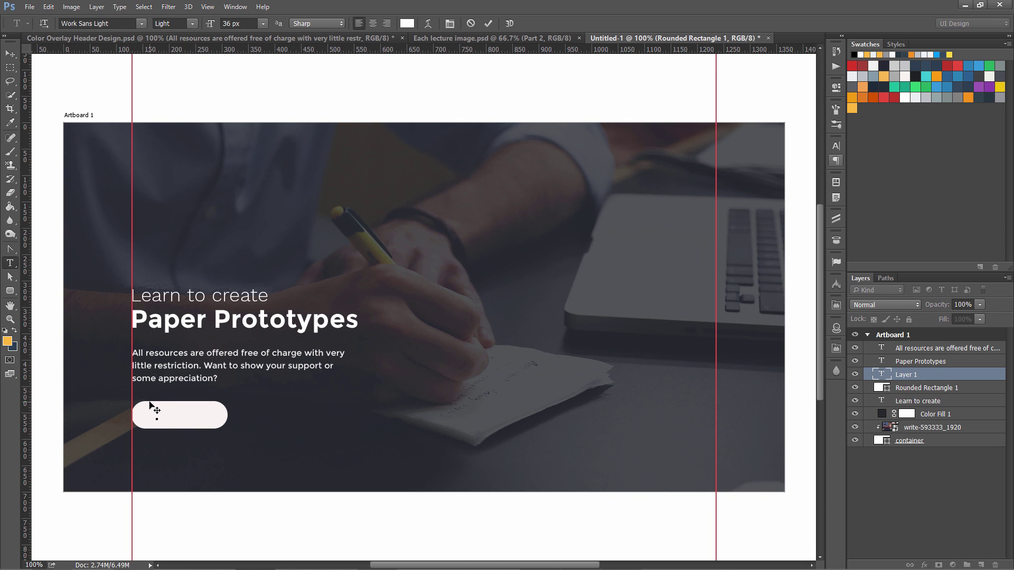
left_click(174, 24)
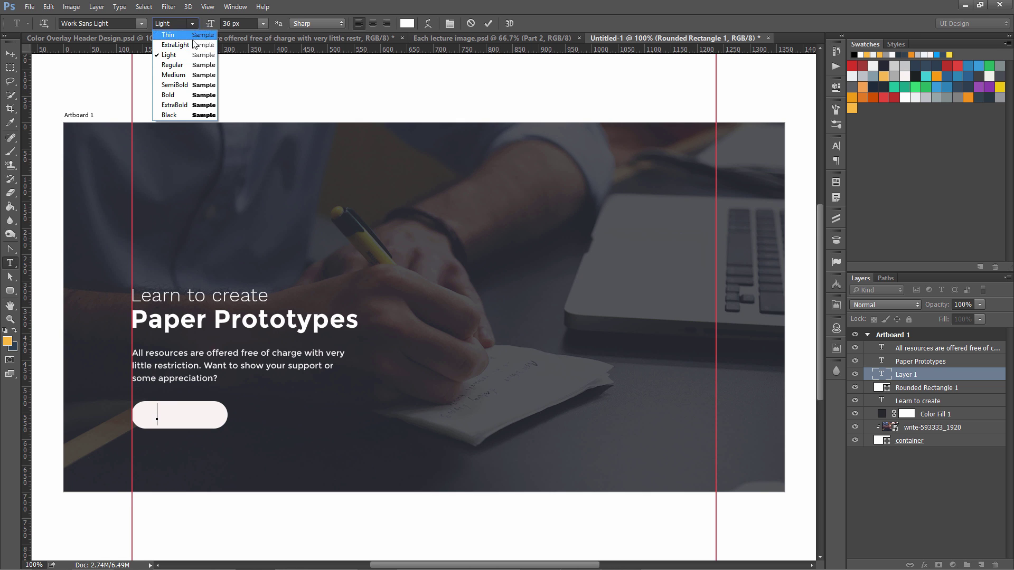
left_click(191, 64)
key("Tab")
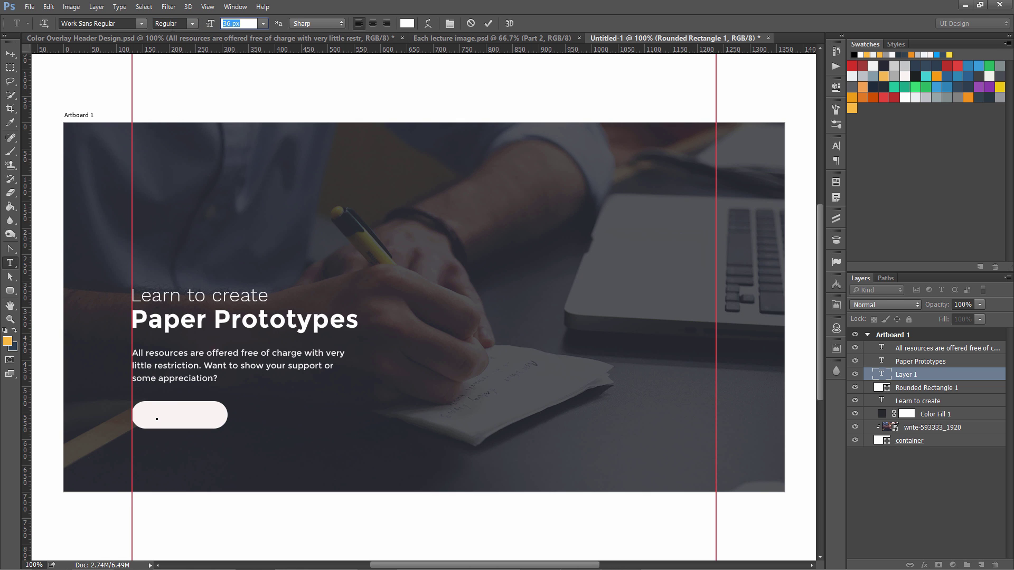
type("20")
key("Return")
type("ng")
left_click(488, 24)
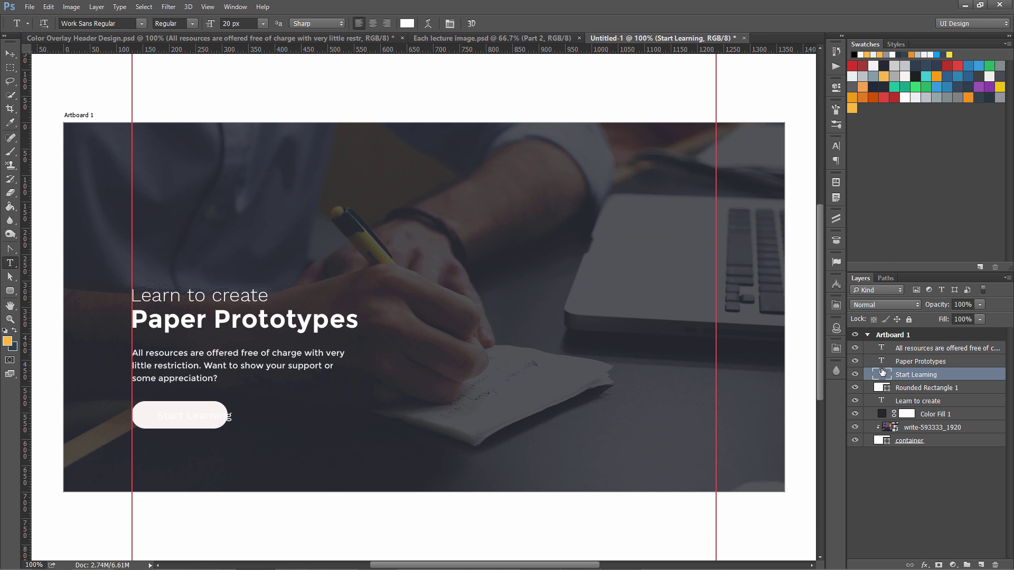
Colour the label orange #f7941e, saving the orange as a new swatch
double_click(881, 370)
left_click(845, 283)
double_click(881, 374)
left_click(407, 23)
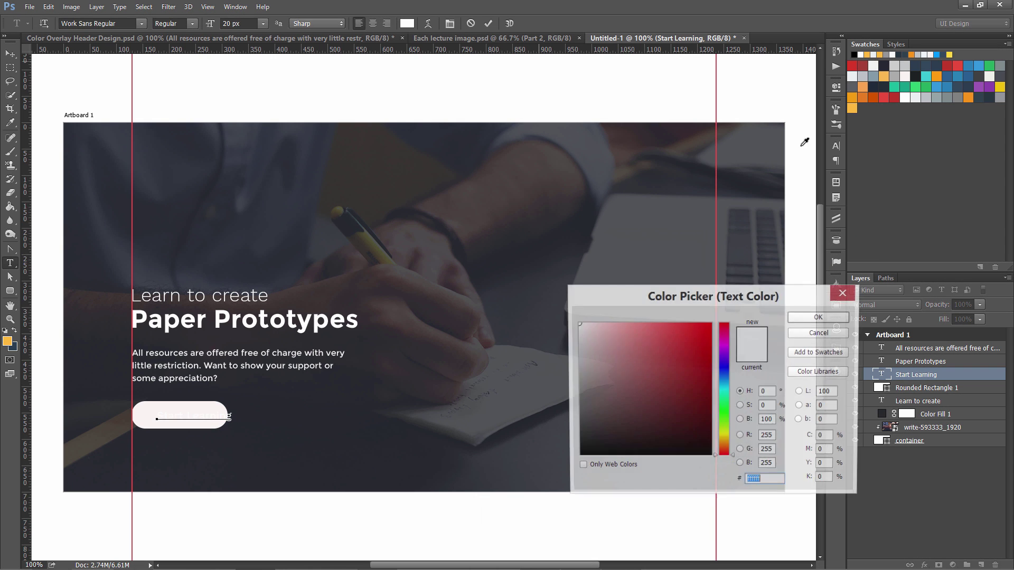
left_click(968, 96)
left_click(943, 121)
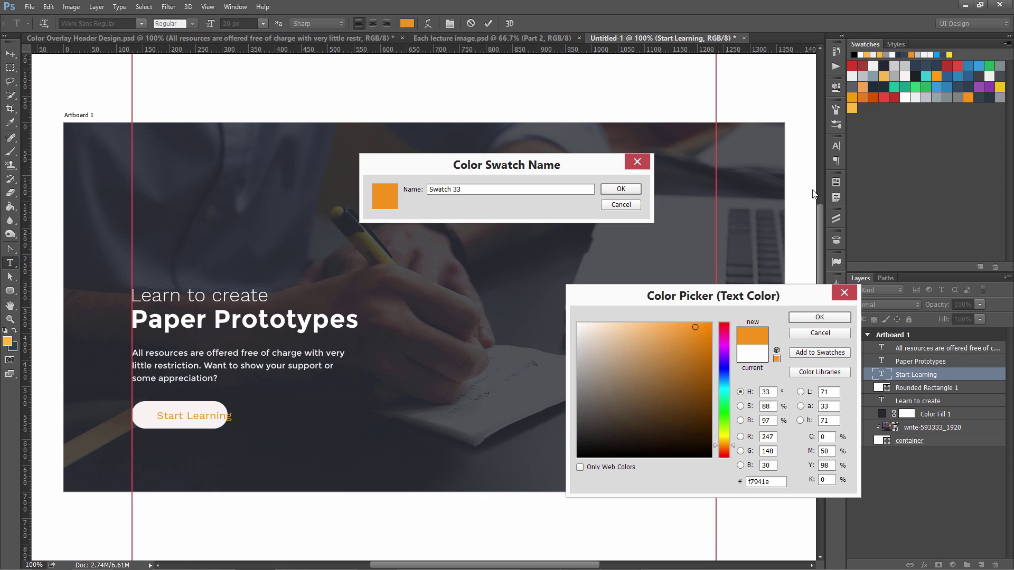
left_click(630, 188)
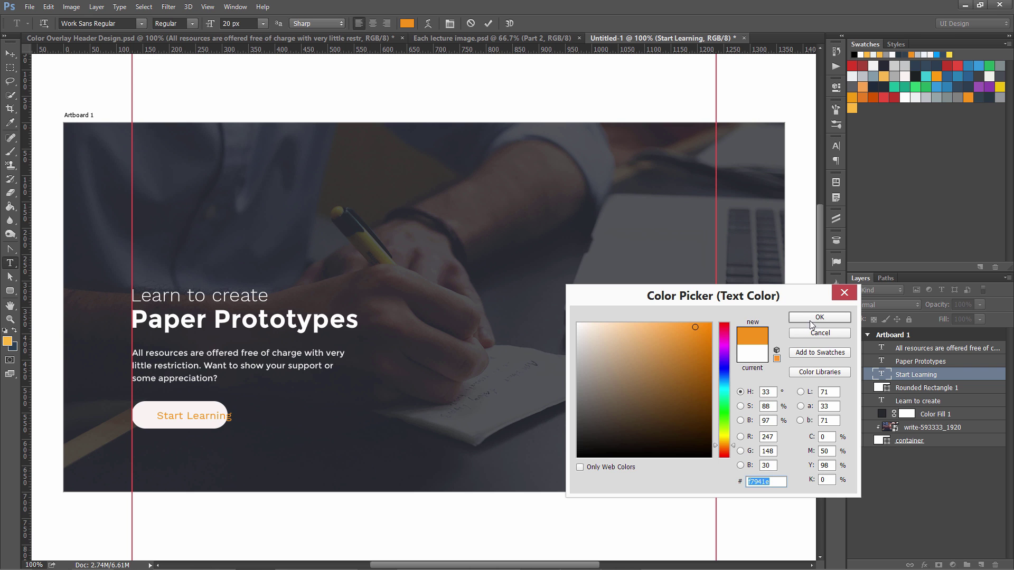
left_click(811, 317)
left_click(882, 378)
left_click(907, 388, "shift")
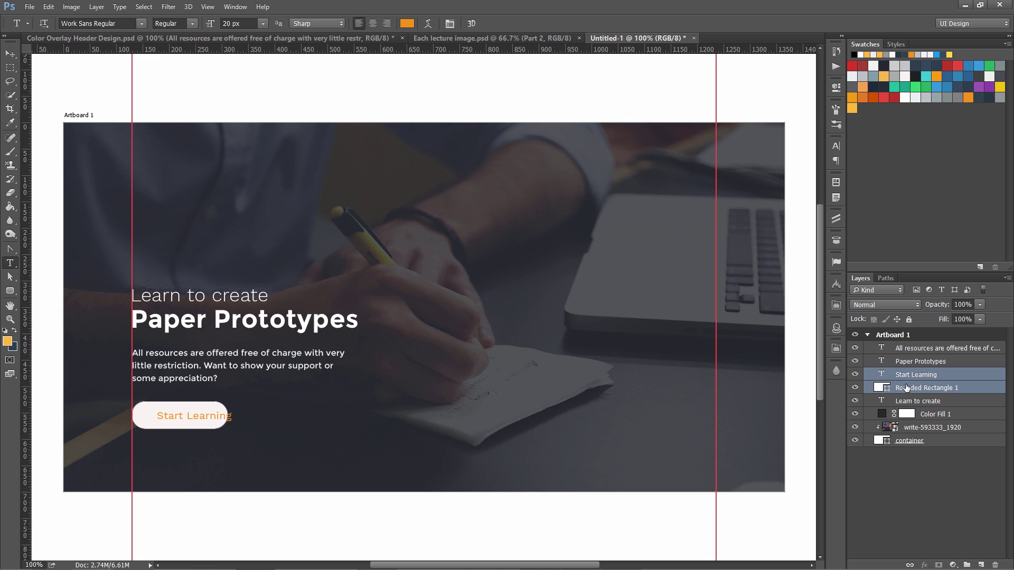
Centre the label on the button and nudge the whole button slightly left
key("ctrl+alt+shift+h")
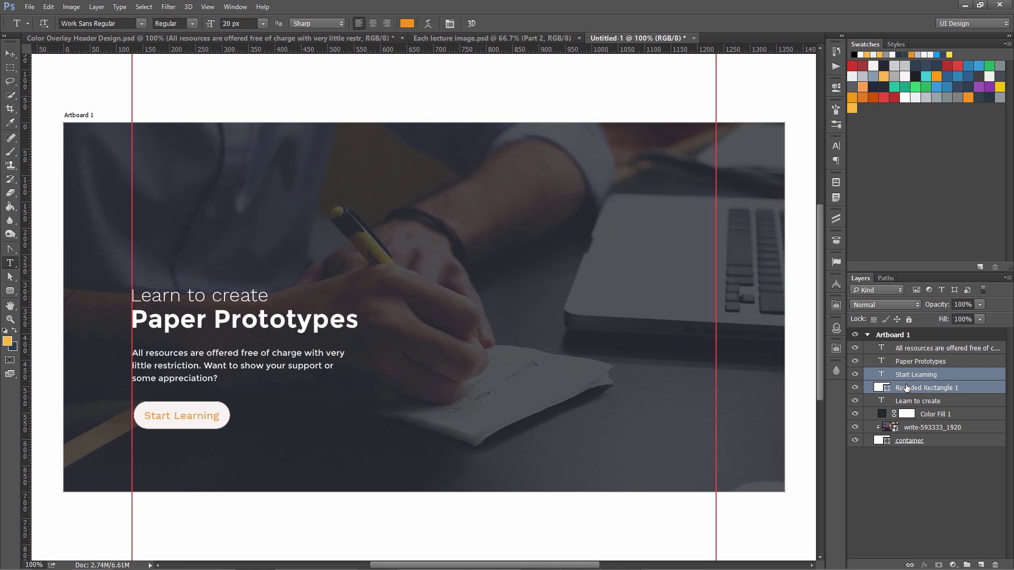
key("ctrl+alt+shift+v")
left_click(912, 376)
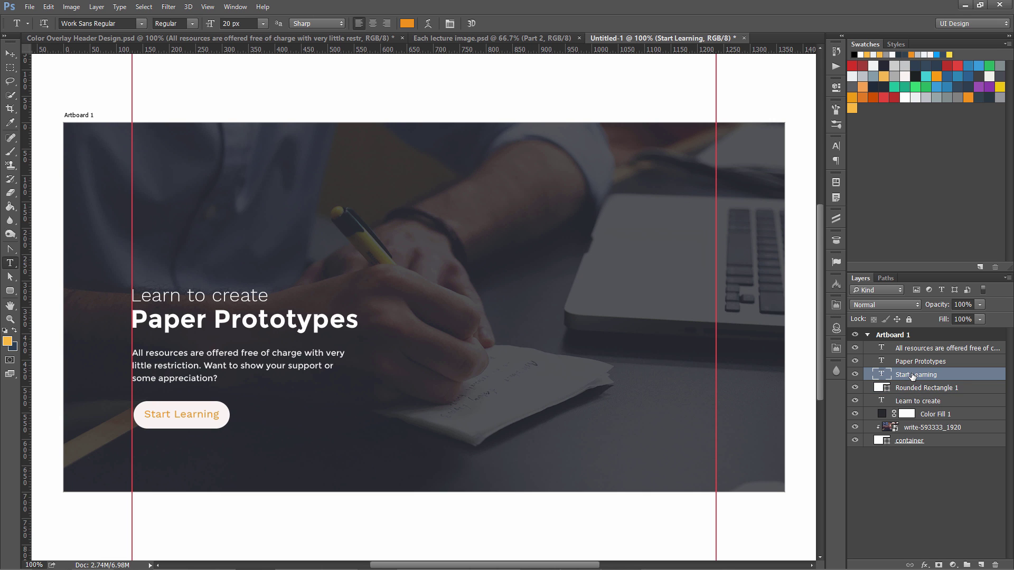
key("v")
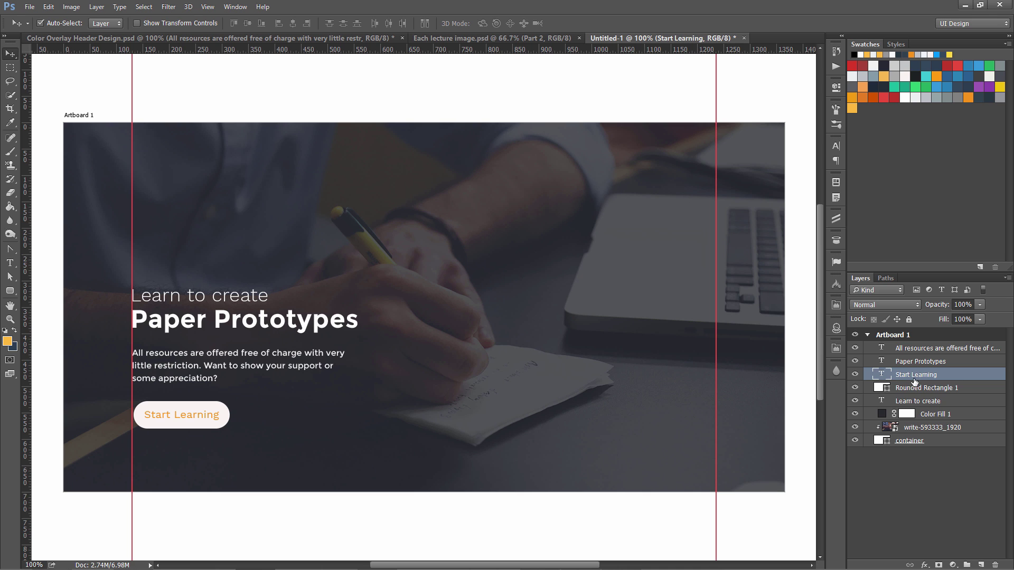
left_click(914, 388, "ctrl")
key("Left")
key("Left")
key("Left")
key("Left")
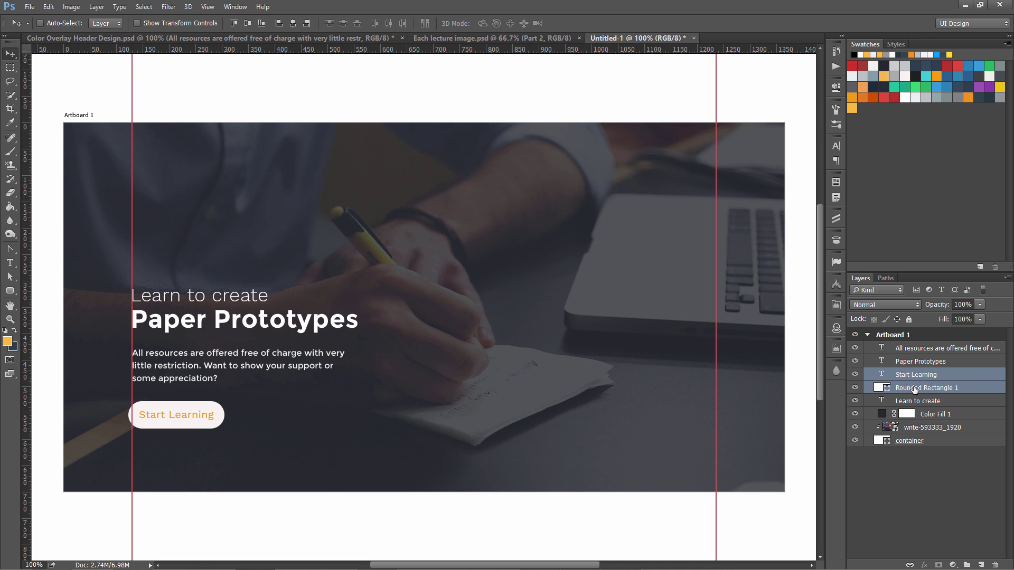
key("Right")
key("Right")
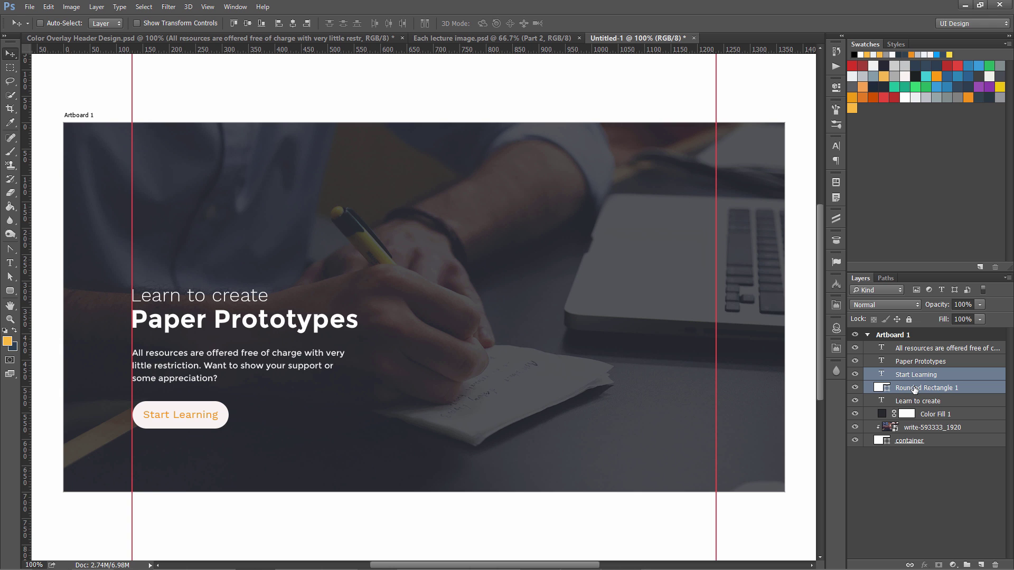
key("Left")
Widen only the button shape to 222 px and recentre the label on it
key("ctrl")
key("ctrl+t")
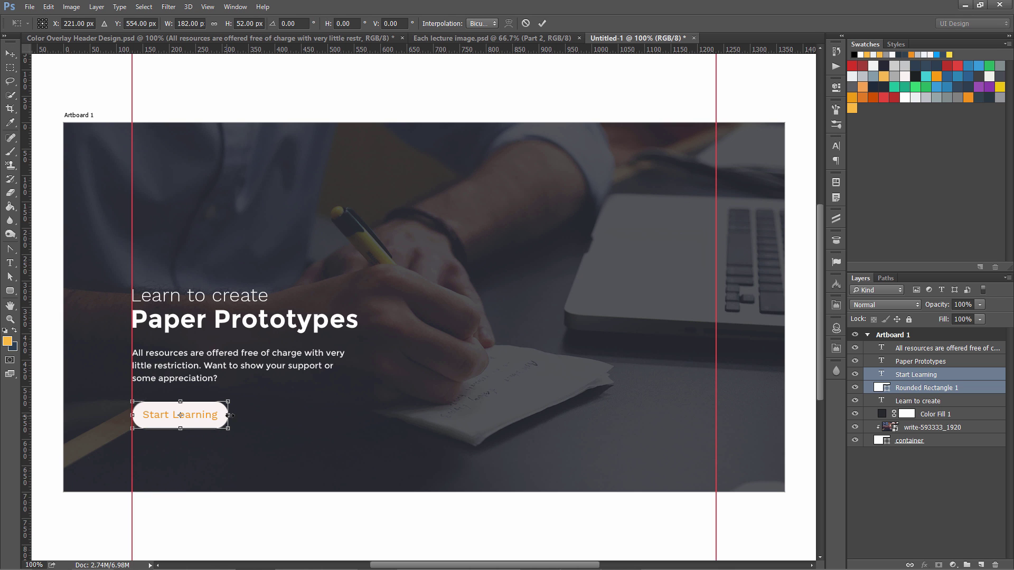
left_click_drag(229, 416, 238, 416)
key("Return")
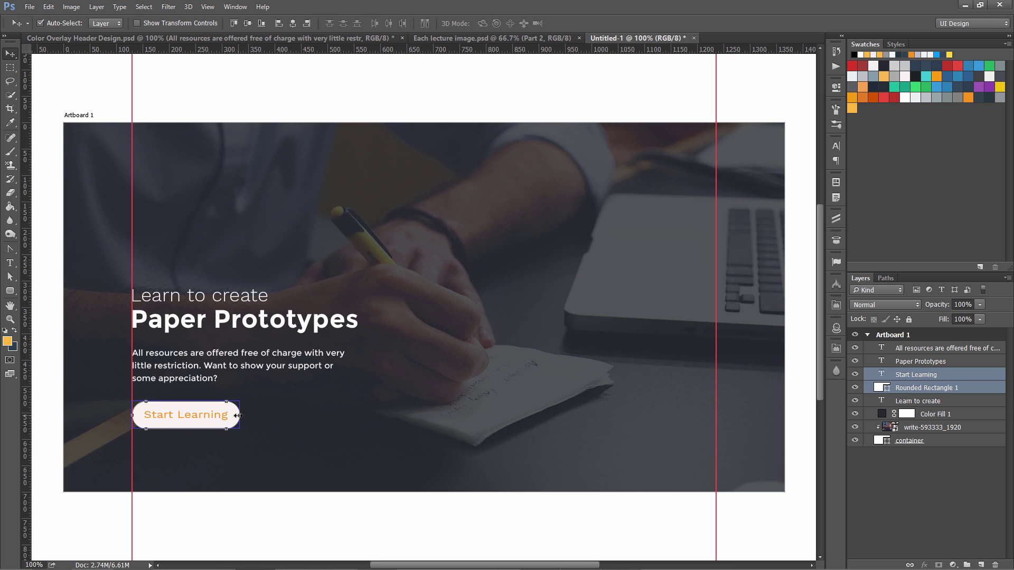
left_click(920, 389)
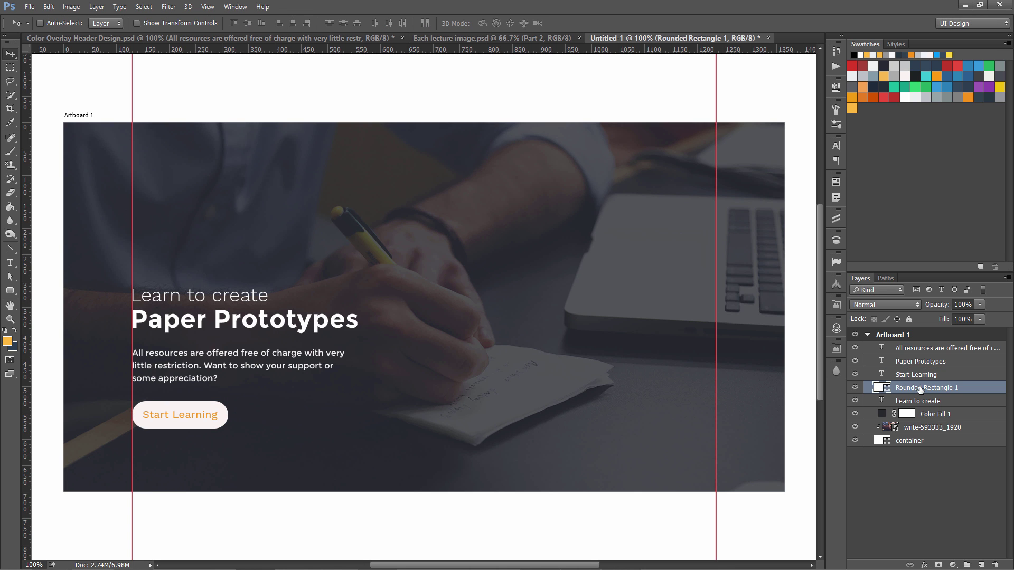
key("ctrl+t")
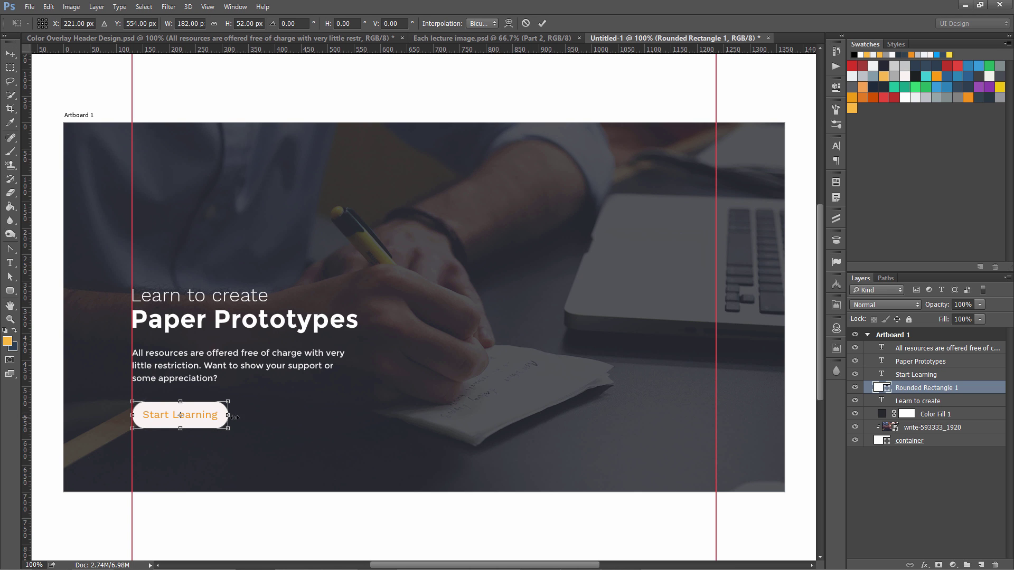
left_click_drag(235, 417, 251, 415)
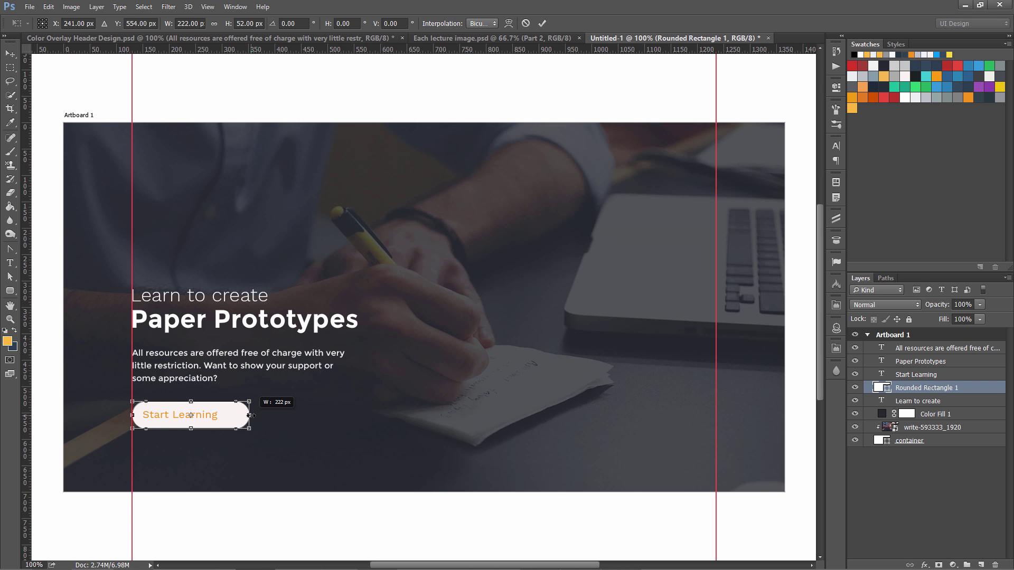
key("Return")
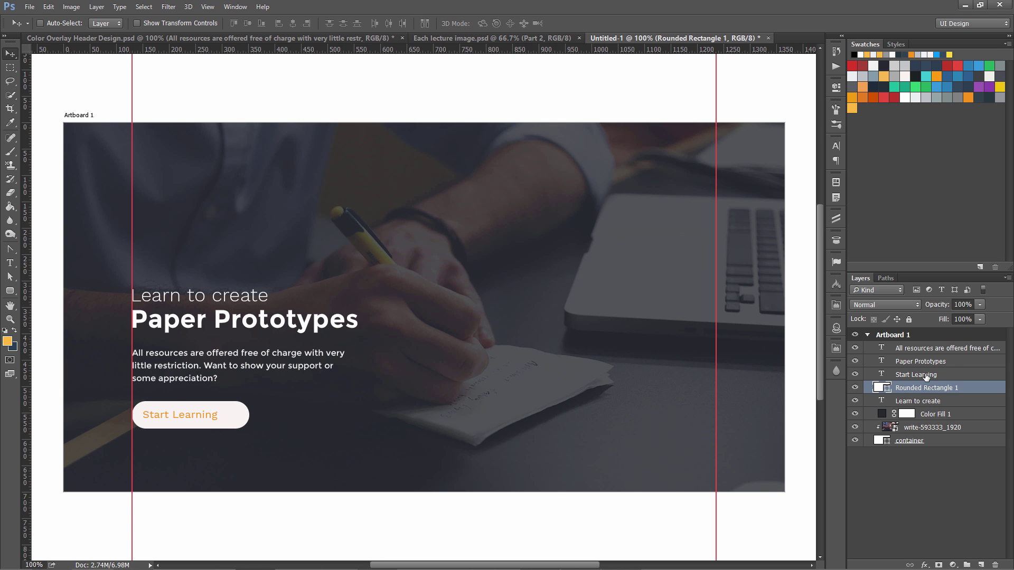
left_click(925, 375, "ctrl")
key("ctrl+alt+shift+c")
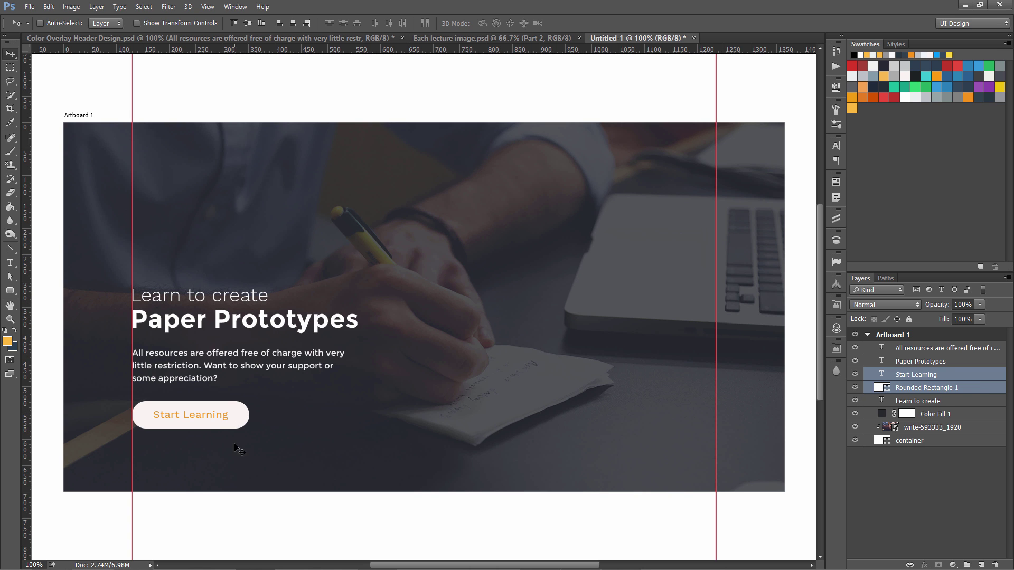
Save and close Color Overlay Header Design, then copy the LearnUXID logo layer onto Artboard 1's top-left
left_click(448, 39)
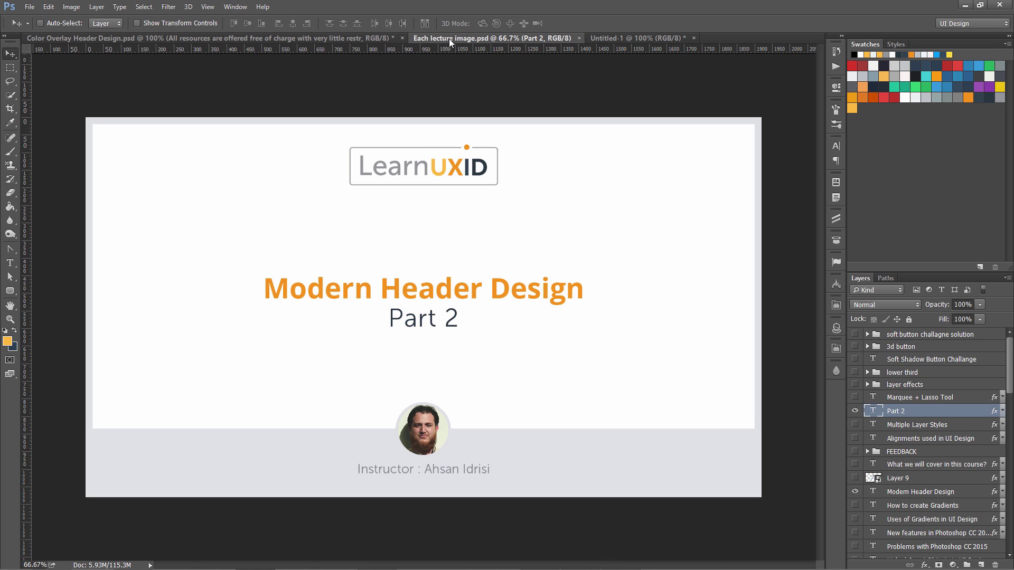
left_click(433, 168, "ctrl")
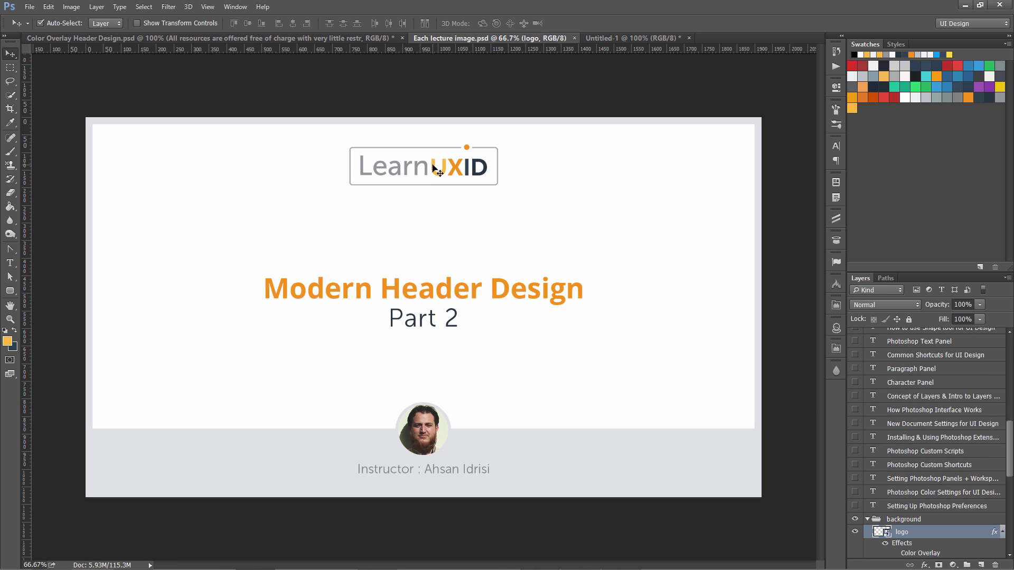
key("ctrl+alt+F10")
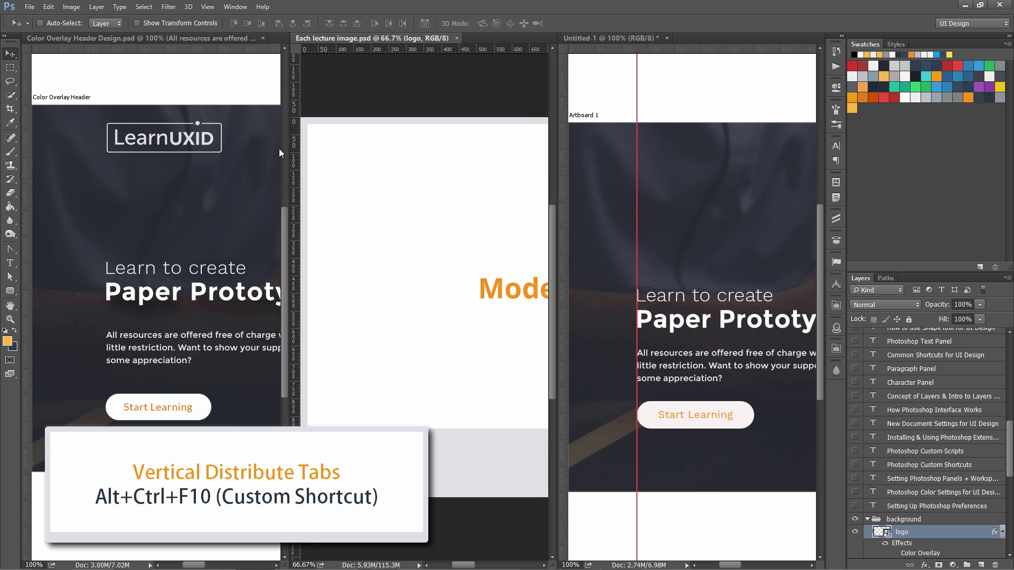
left_click(262, 38)
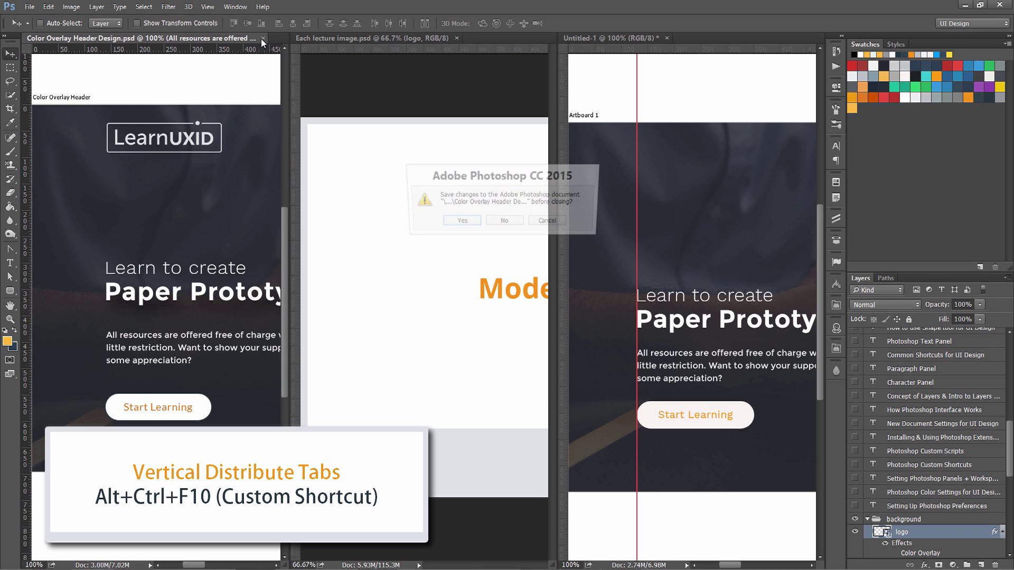
left_click(469, 224)
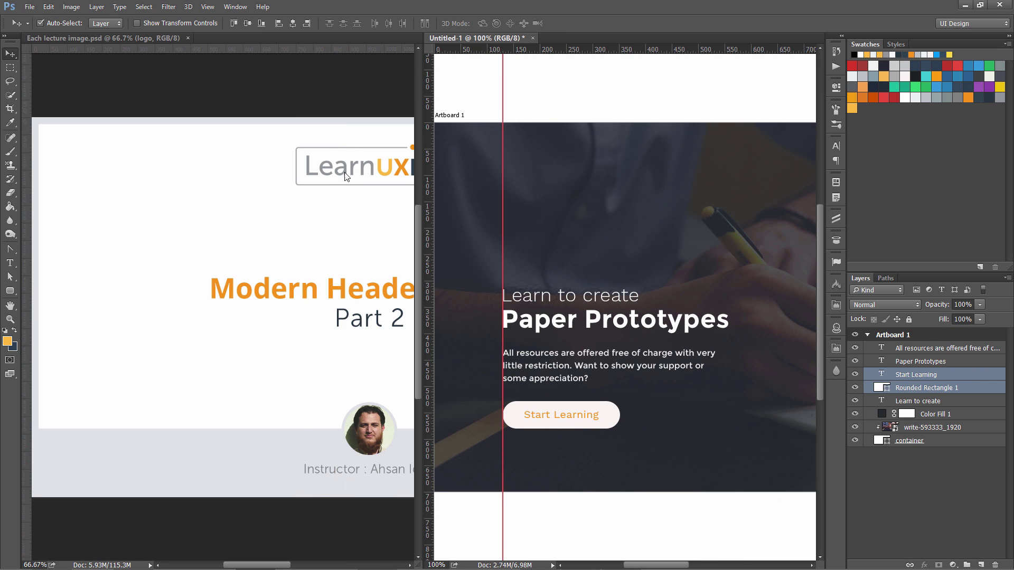
left_click(346, 176)
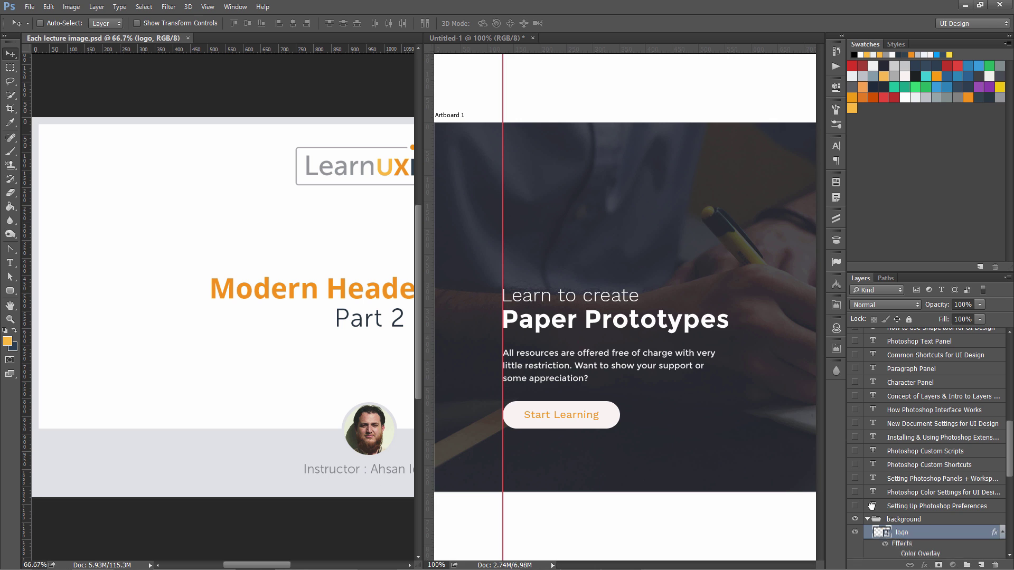
left_click_drag(872, 506, 581, 161)
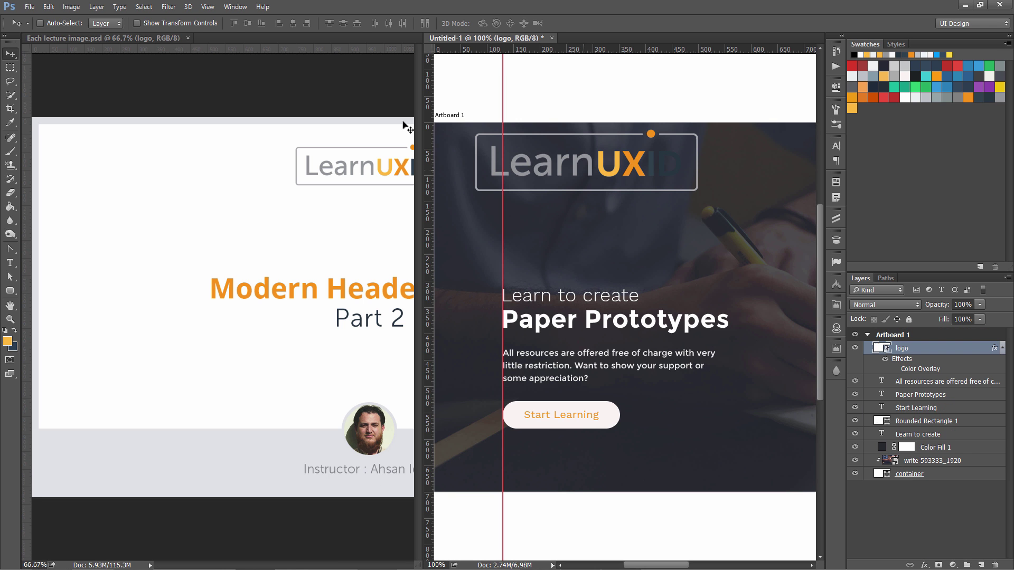
Scale the logo to about 39% and snap it to the left guide near the top
left_click(187, 38)
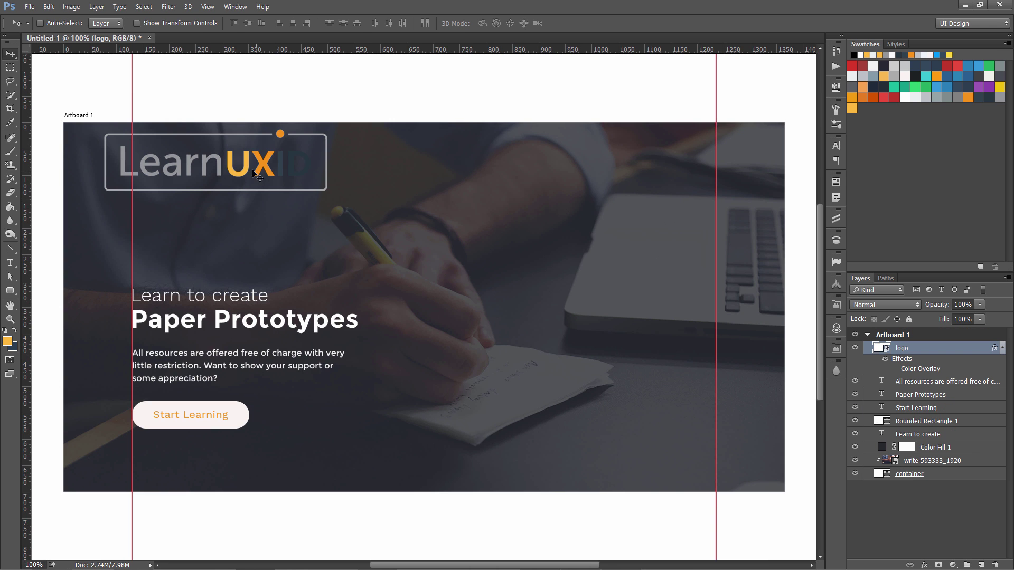
left_click_drag(247, 164, 275, 175)
key("ctrl+t")
left_click_drag(131, 144, 182, 167)
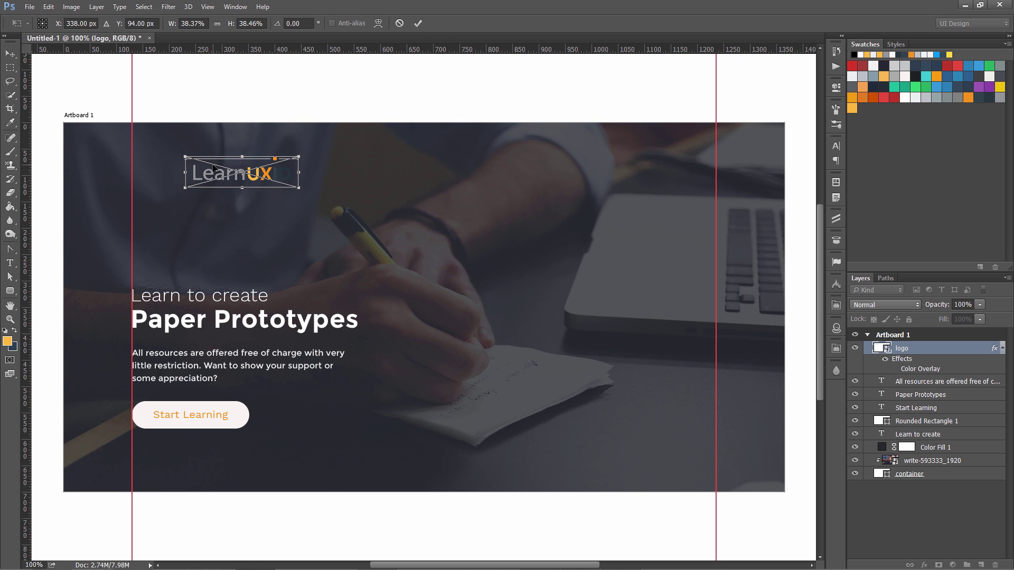
key("Return")
left_click_drag(248, 176, 196, 168)
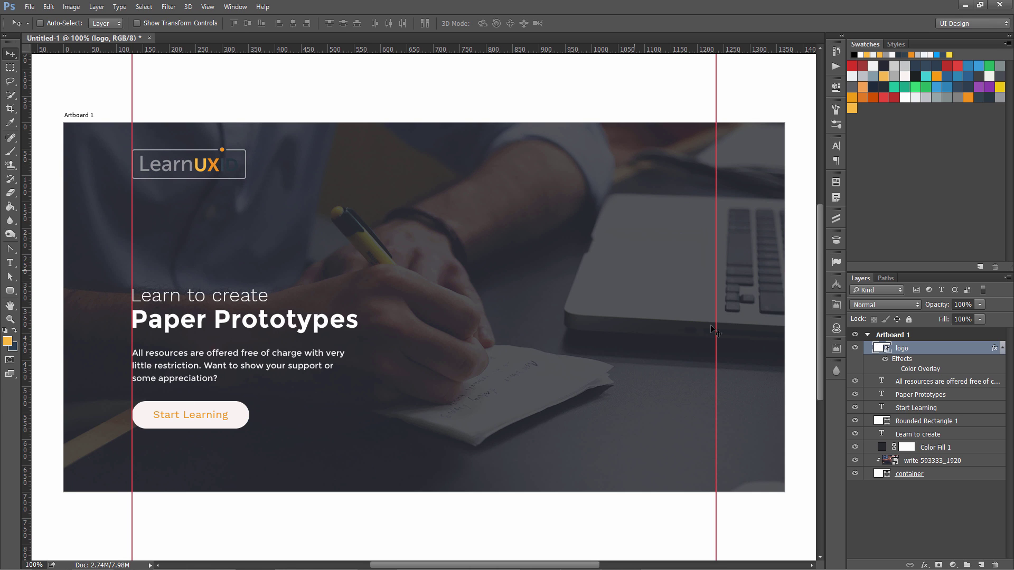
Set the logo's Color Overlay colour to light grey #e2e2e2
double_click(898, 361)
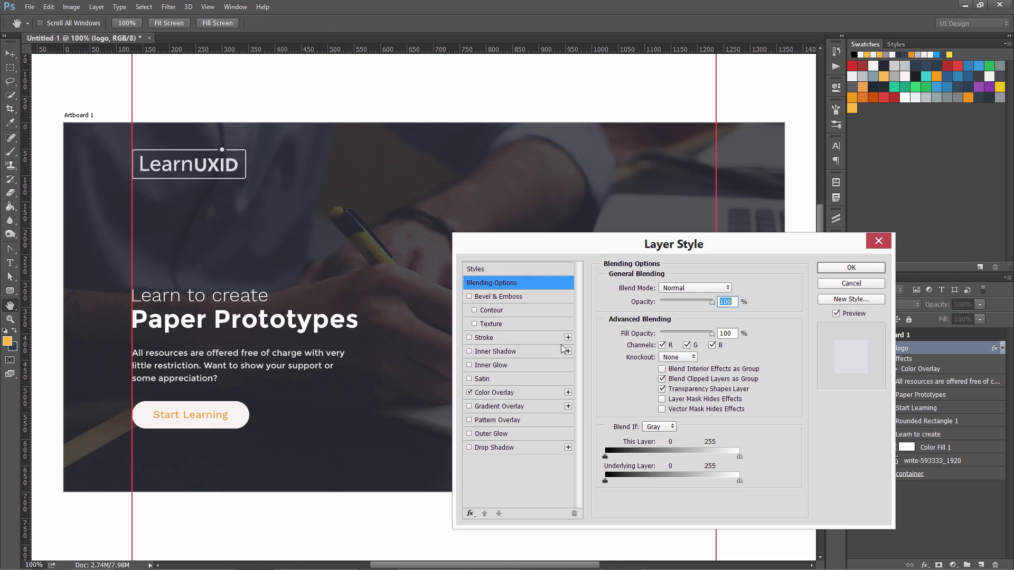
left_click(487, 393)
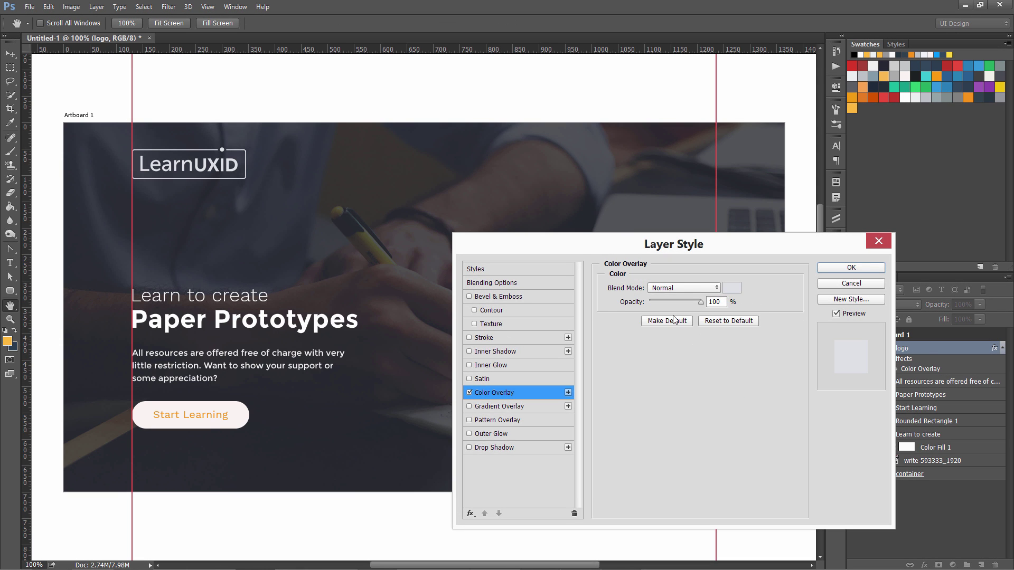
left_click(732, 288)
type("e2e2e2")
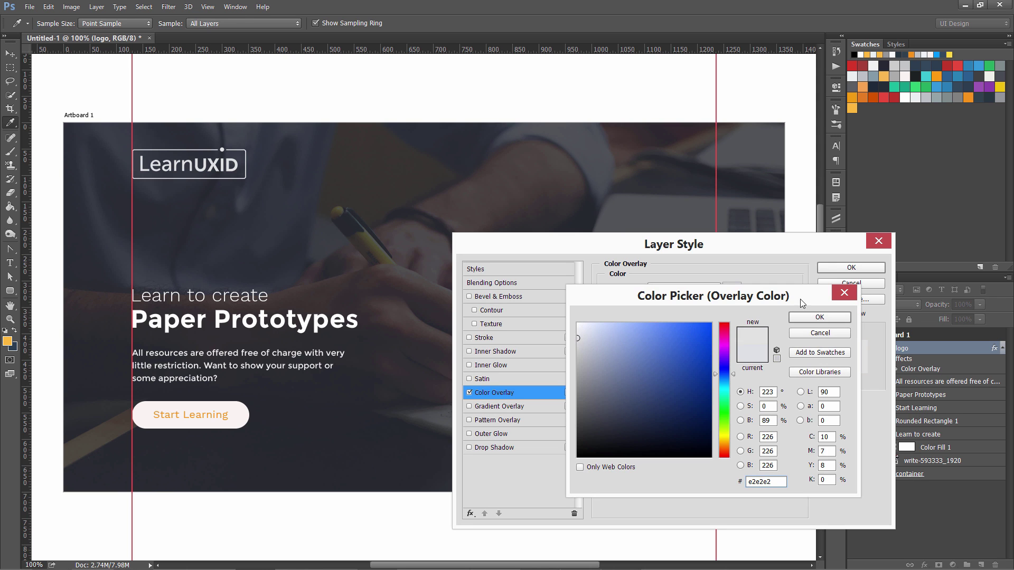
left_click(819, 317)
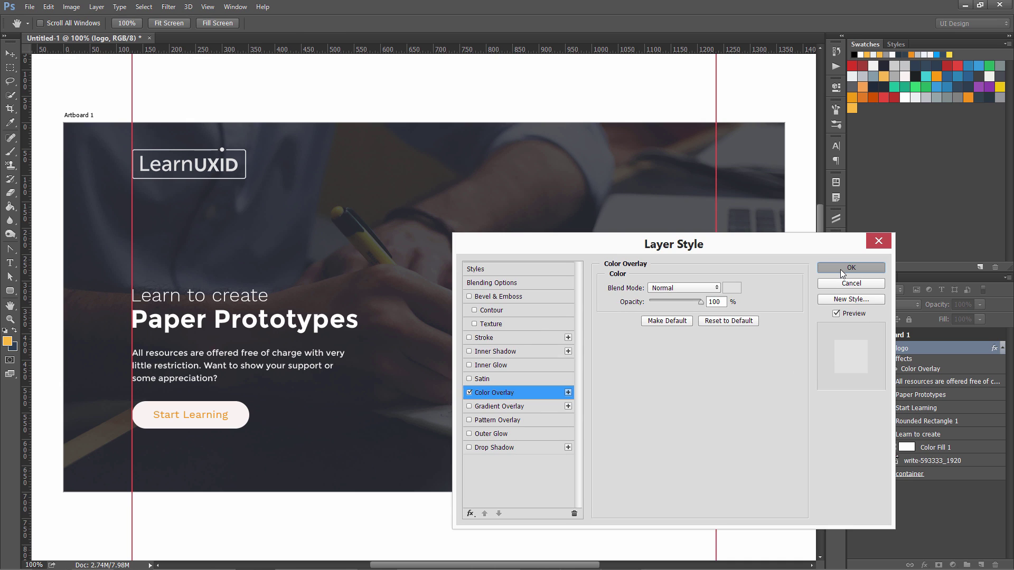
left_click(841, 269)
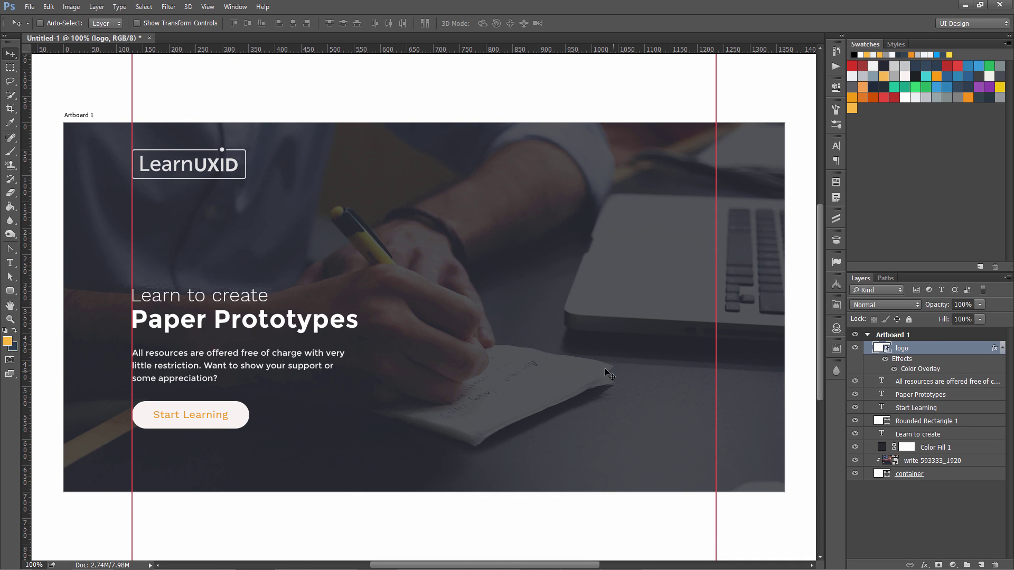
left_click(10, 291)
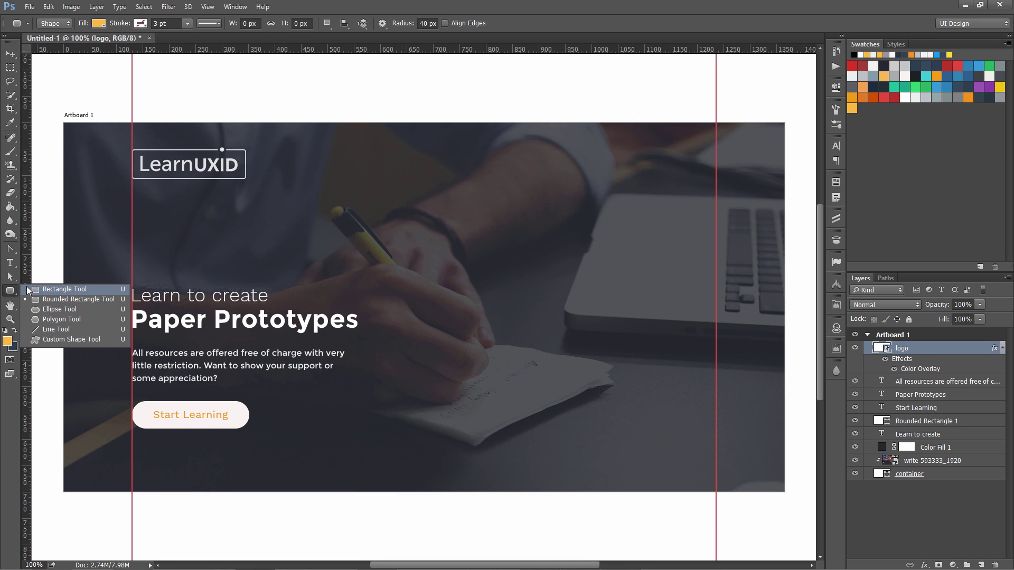
left_click(10, 263)
left_click(58, 260)
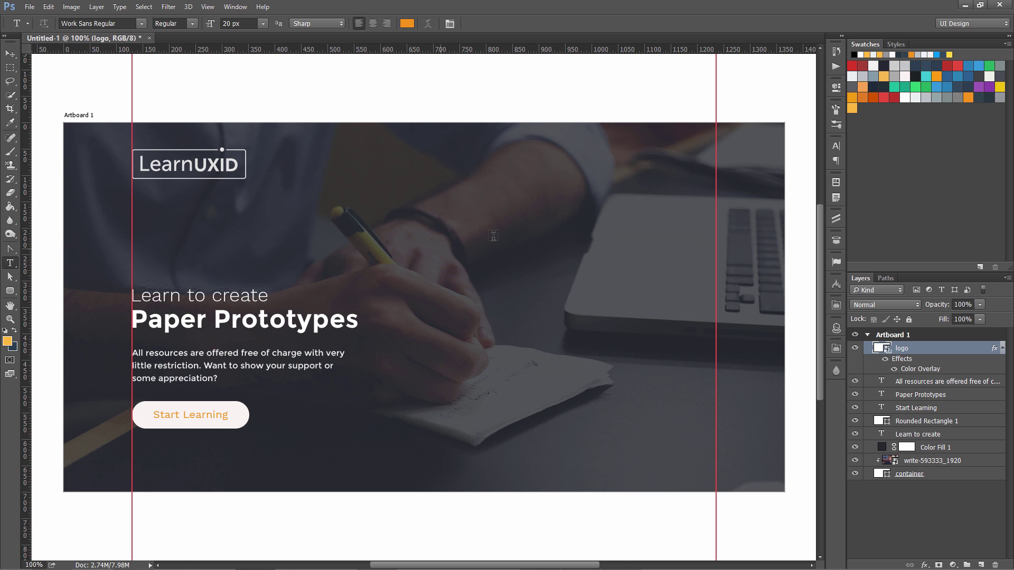
left_click(406, 24)
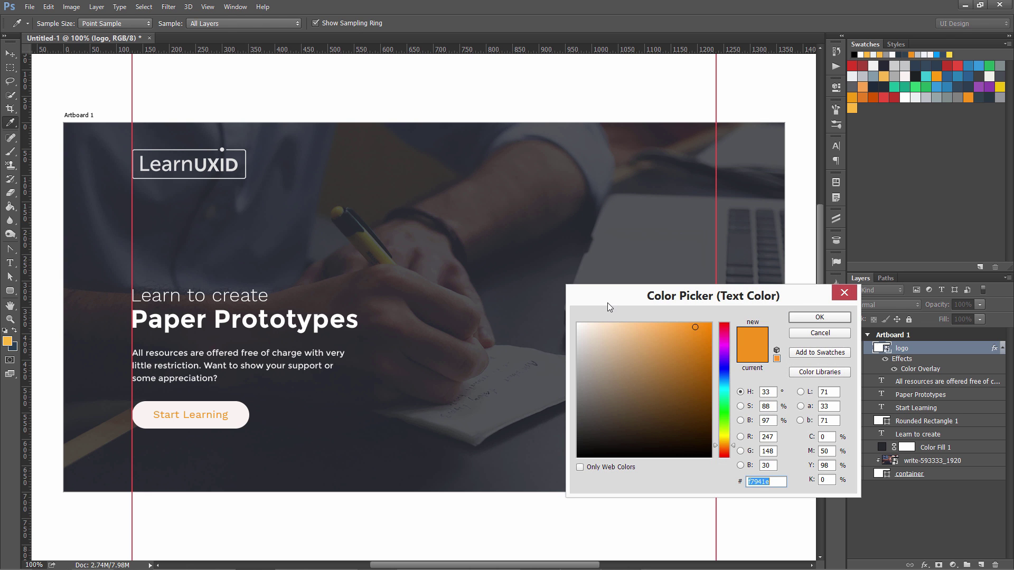
left_click(578, 323)
left_click(819, 318)
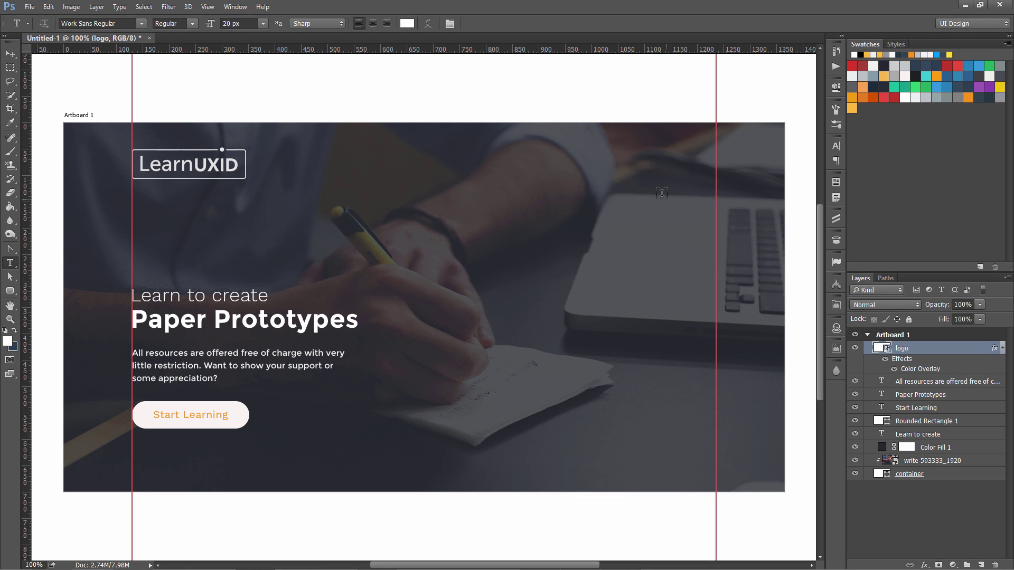
left_click(644, 174)
type("Login")
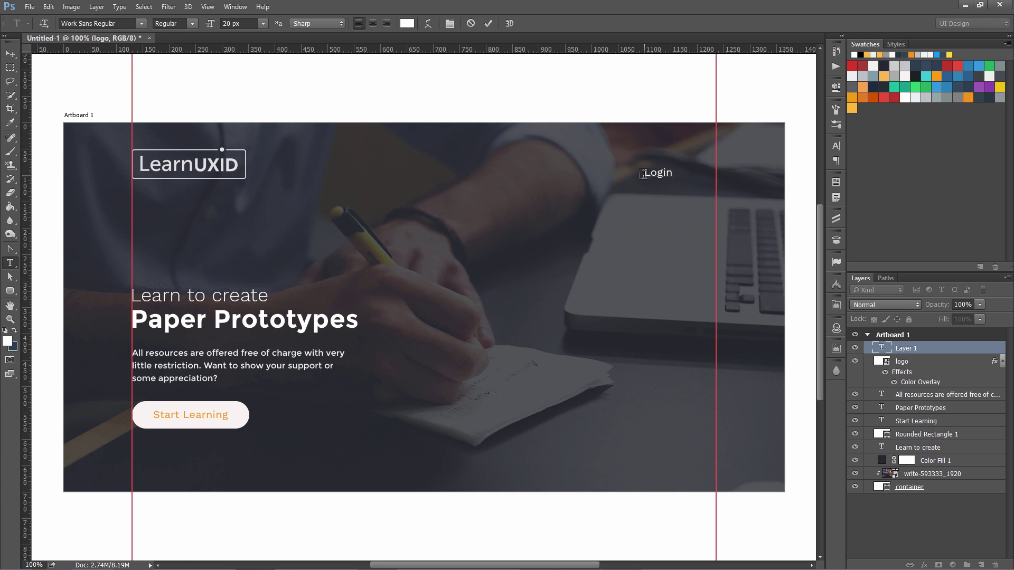
key("ctrl+Return")
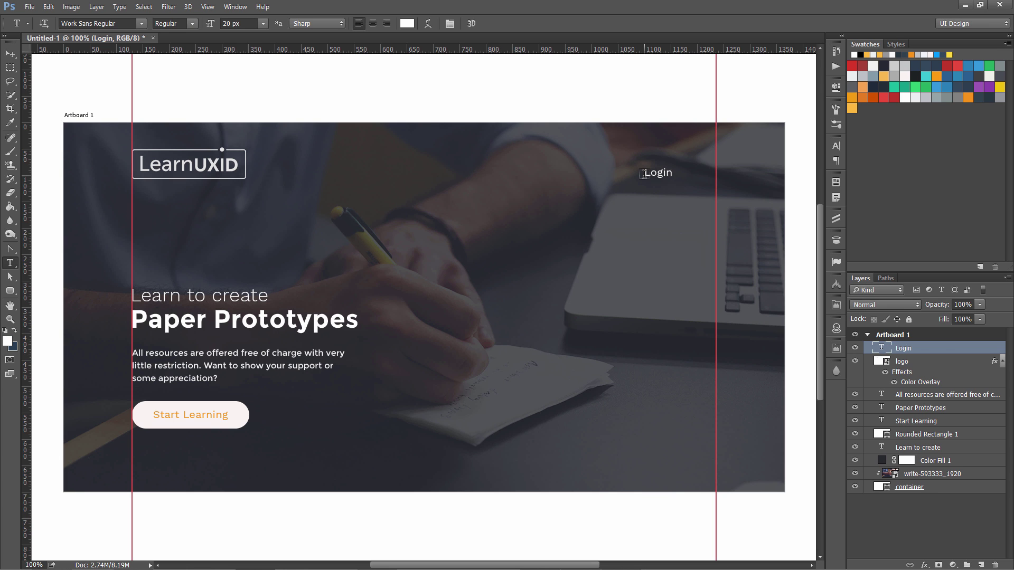
key("Delete")
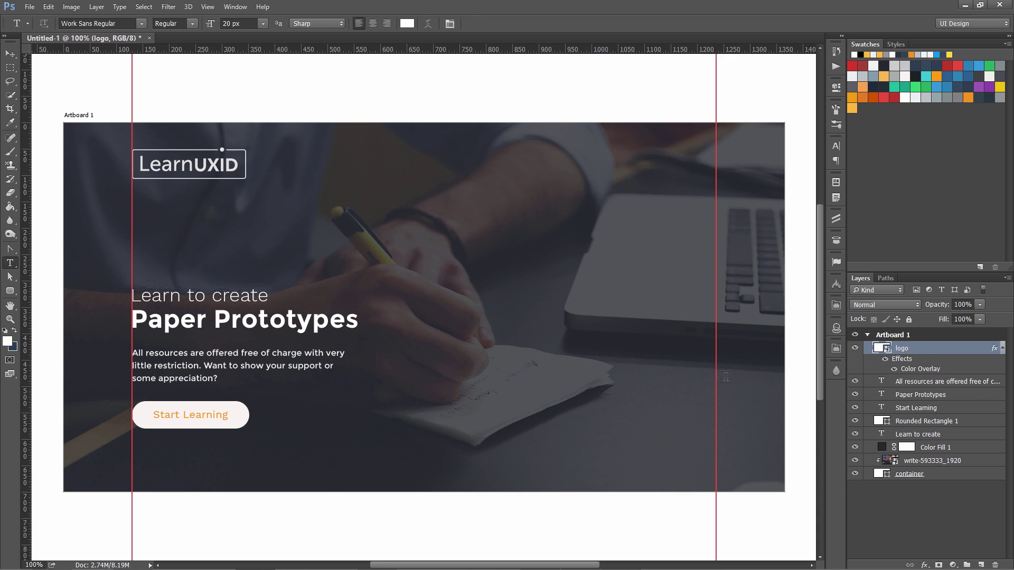
key("v")
left_click(235, 414)
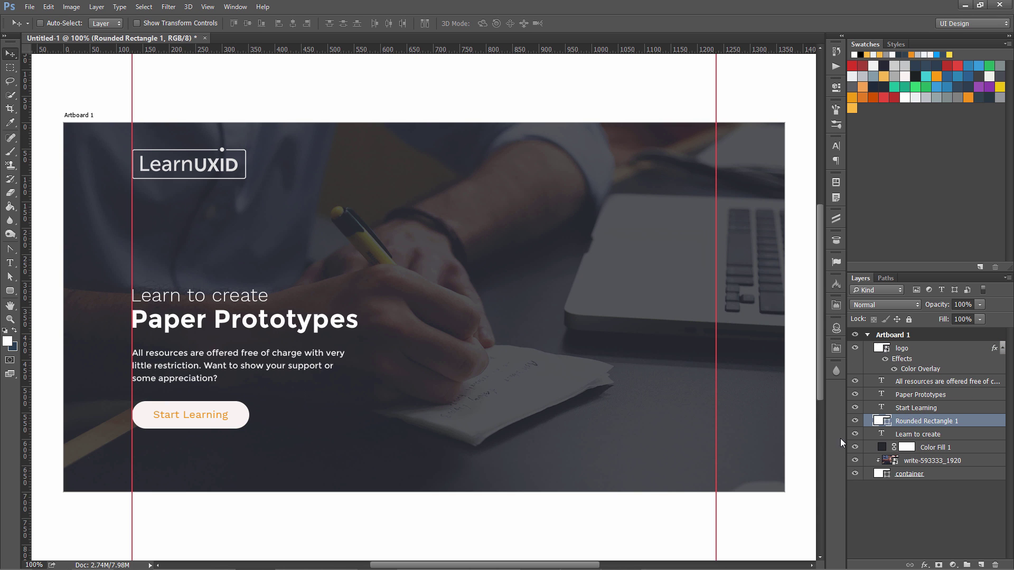
Group the button layers as 'btn' and duplicate the group to the header's top right
left_click(914, 408, "shift")
key("ctrl+g")
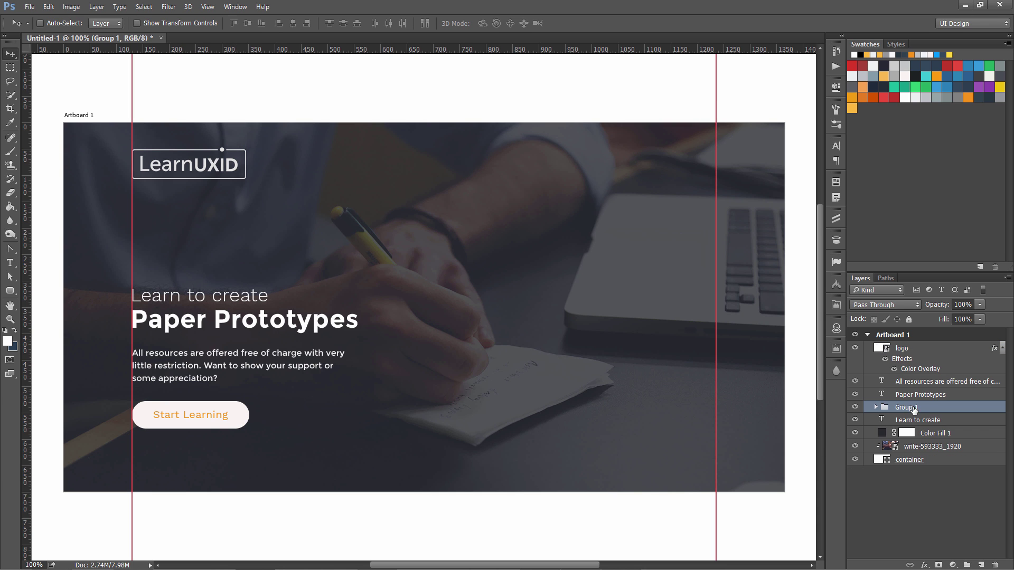
double_click(914, 407)
type("btn")
key("Return")
key("ctrl+j")
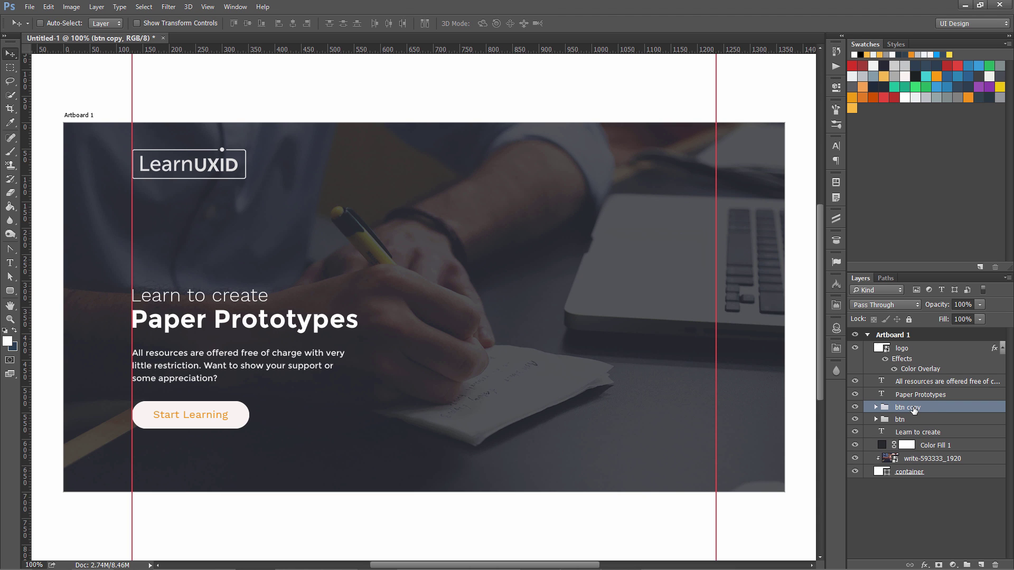
key("shift+Up")
key("shift+Up")
key("shift+Up")
key("shift+Up")
key("shift+Up")
key("shift+Up")
key("shift+Up")
key("shift+Up")
key("shift+Up")
key("shift+Up")
key("shift+Up")
key("shift+Up")
key("shift+Up")
key("shift+Up")
key("shift+Up")
key("shift+Up")
key("shift+Up")
key("shift+Up")
key("shift+Up")
key("shift+Up")
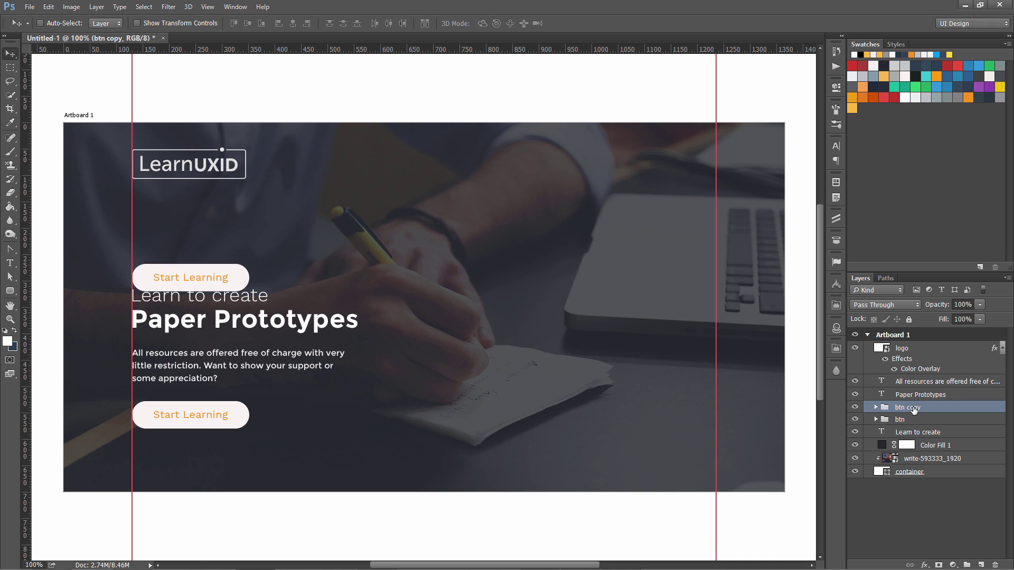
left_click_drag(285, 212, 755, 169)
Make the copy's Start Learning label white #ffffff
left_click(876, 407)
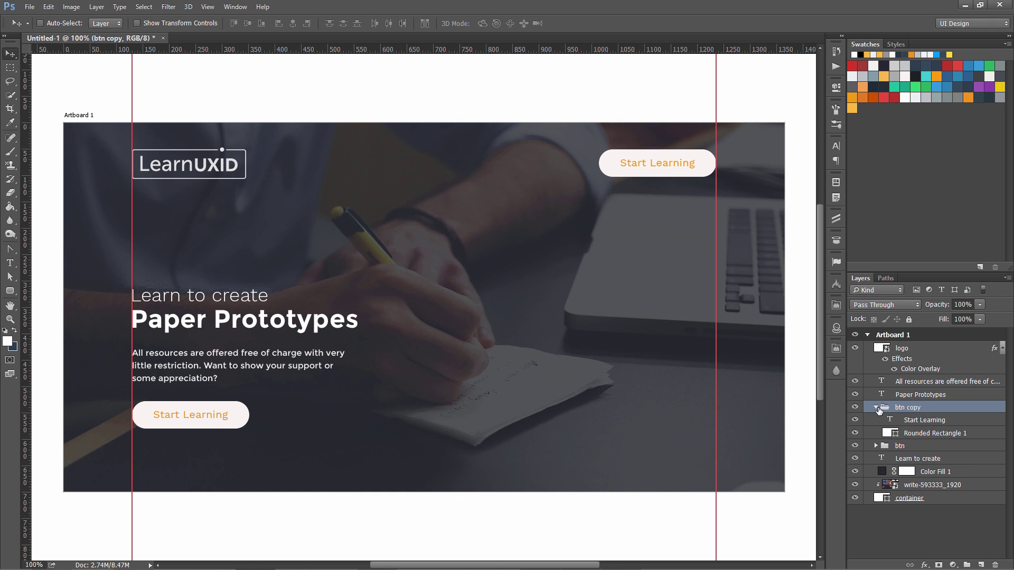
double_click(889, 420)
left_click(407, 24)
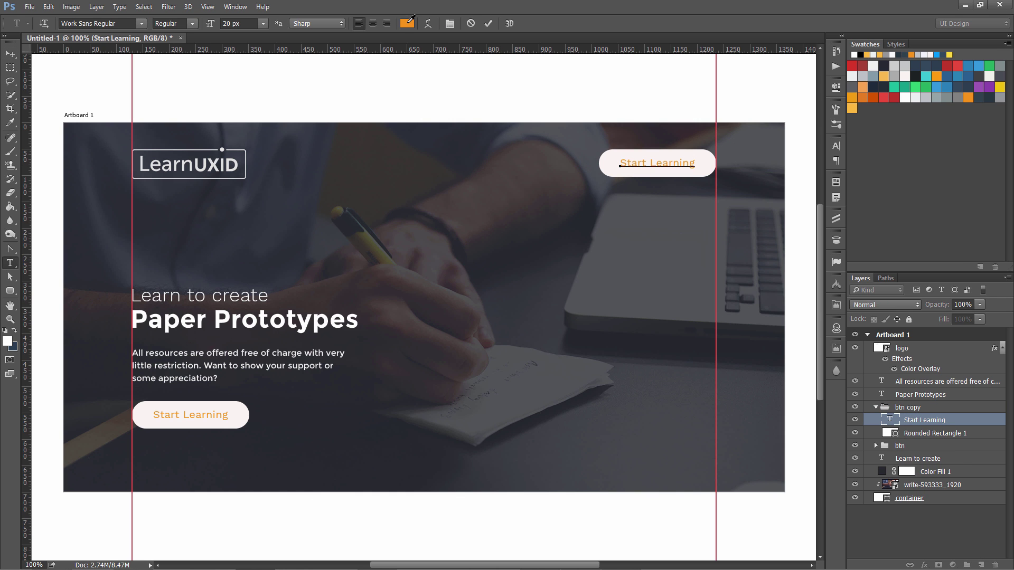
type("ffffff")
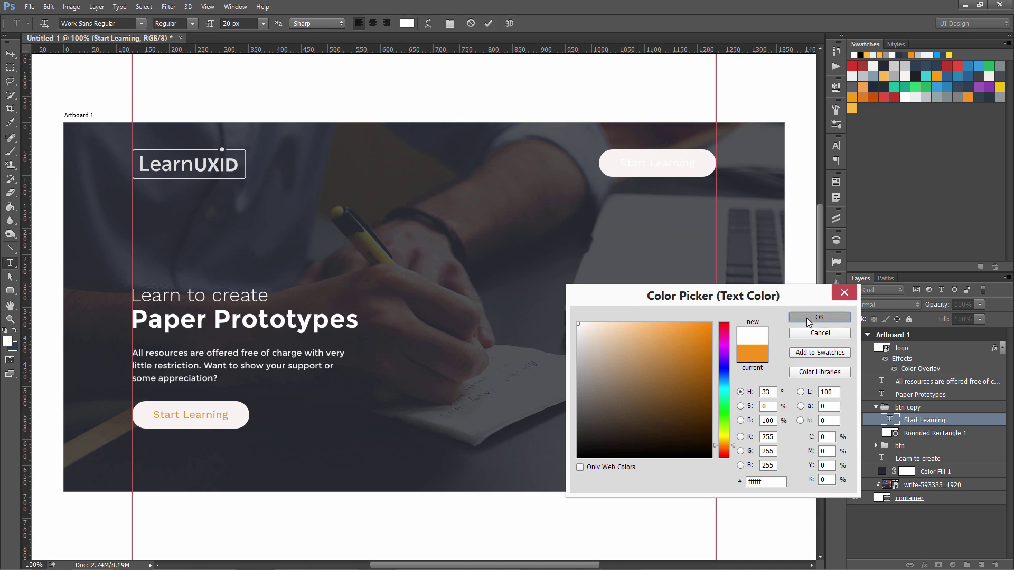
left_click(819, 317)
key("ctrl+Return")
key("v")
left_click(906, 433)
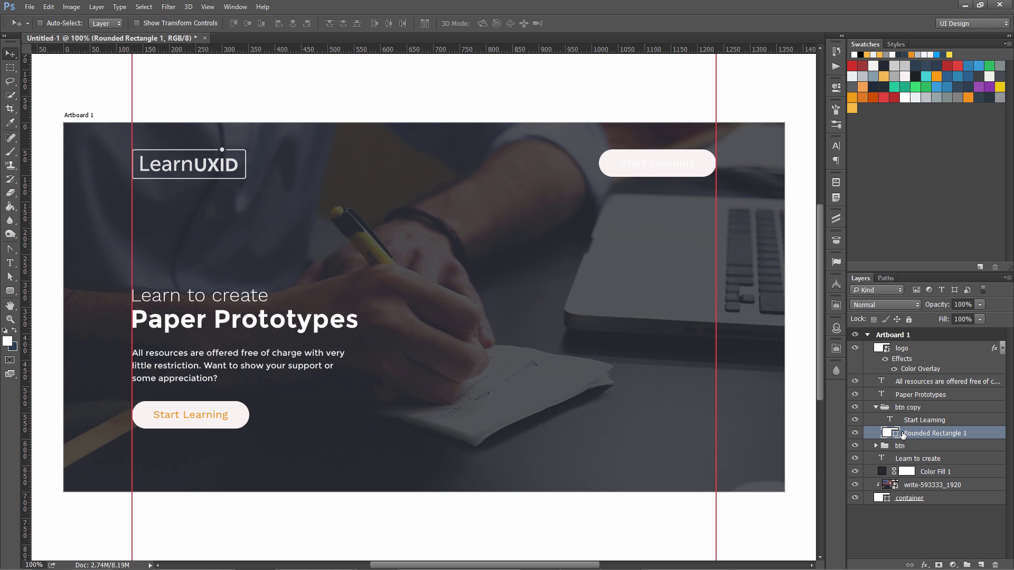
Add a white Stroke effect to the copy's rounded rectangle
left_click(924, 564)
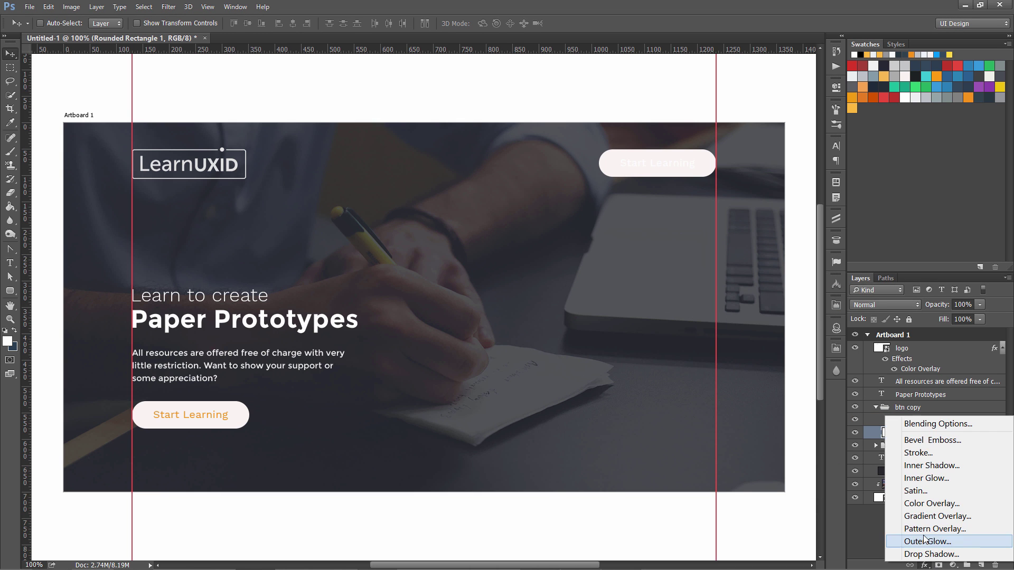
left_click(921, 452)
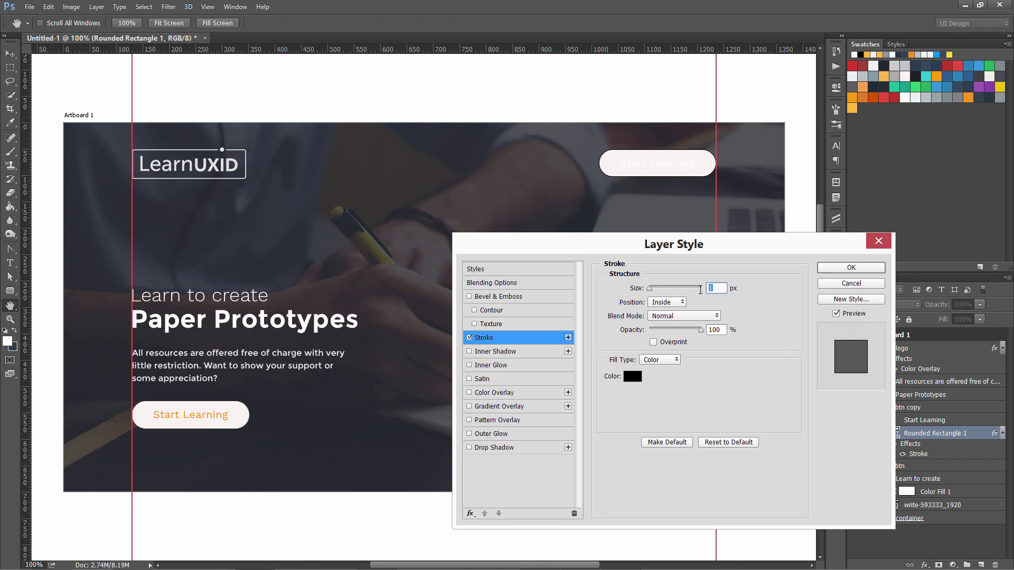
left_click(632, 376)
left_click(579, 324)
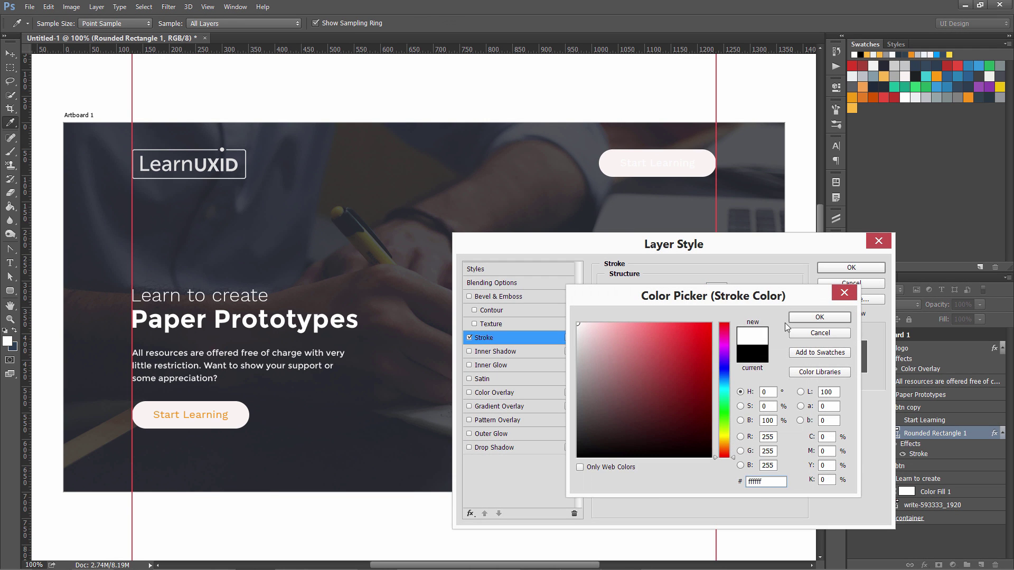
left_click(808, 315)
left_click(850, 268)
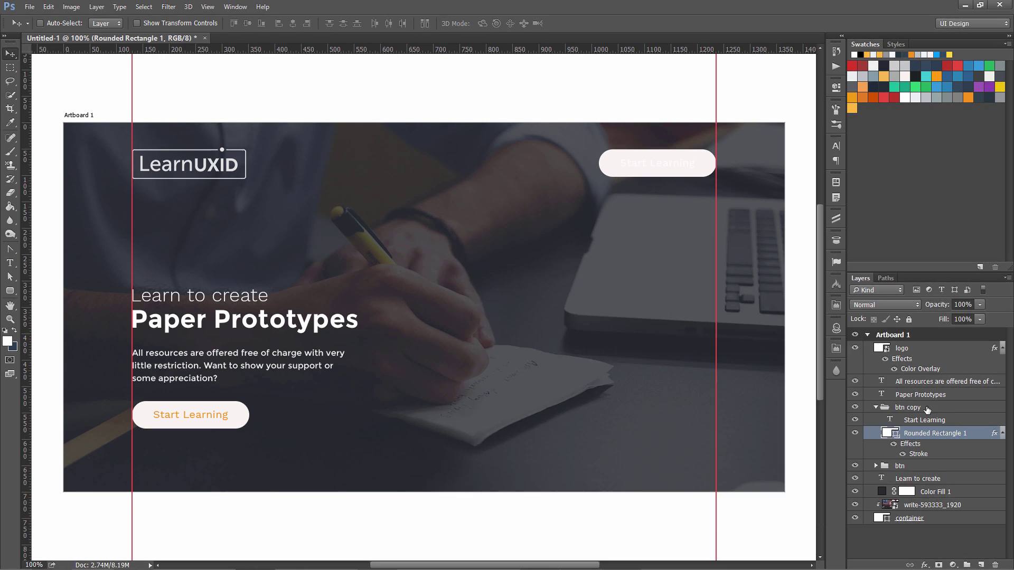
Set the shape's fill to 0% and narrow the hollow pill from the left
left_click(964, 320)
double_click(964, 320)
type("0")
key("Return")
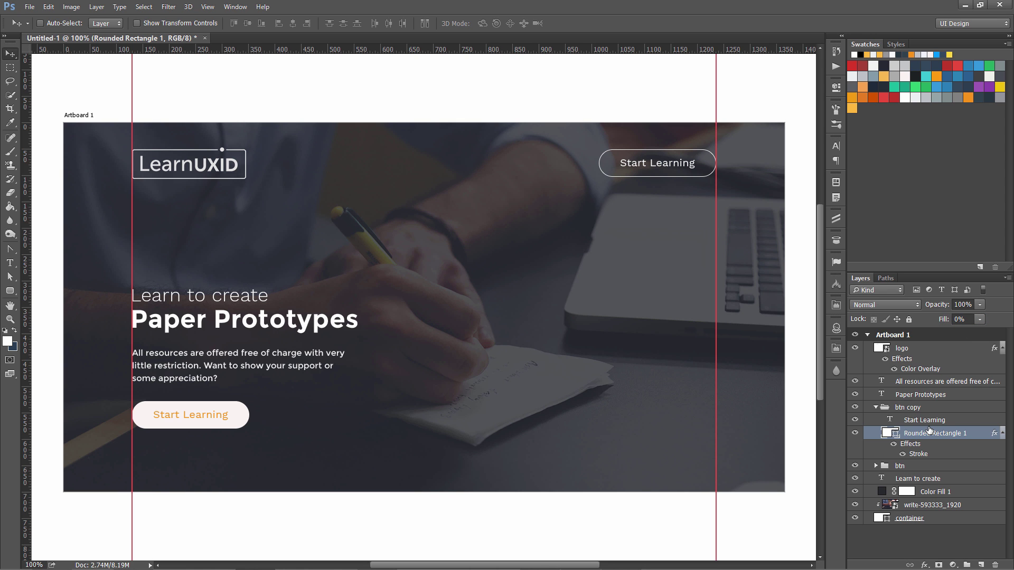
key("ctrl+t")
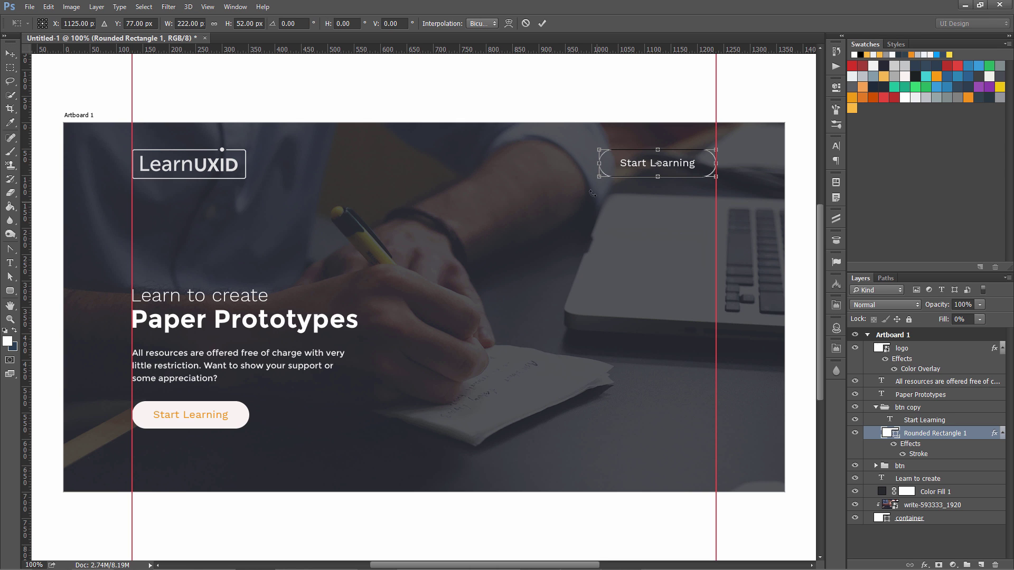
left_click_drag(599, 165, 637, 164)
key("Return")
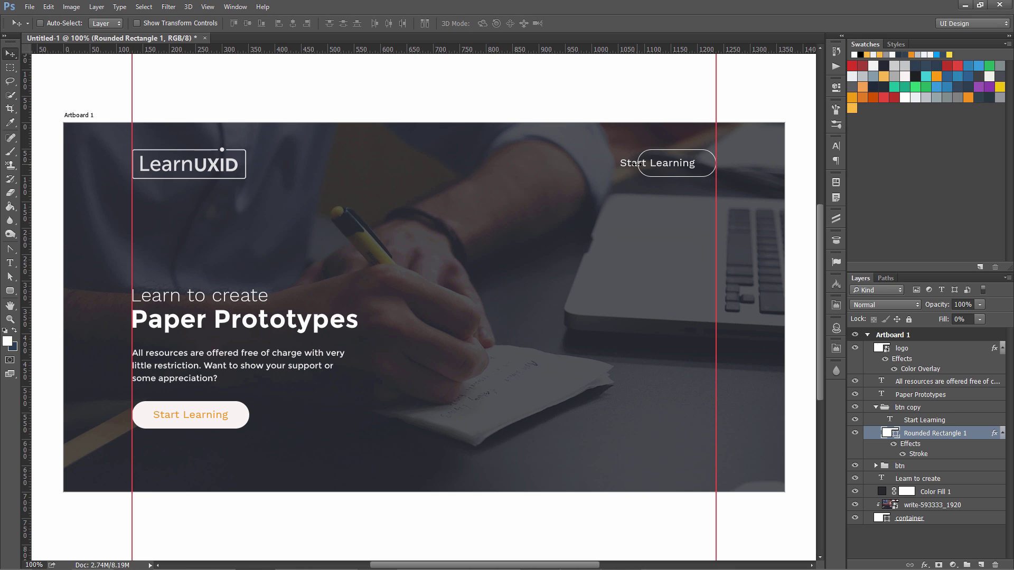
Change the copied label to 'Login' and nudge it right into the button
double_click(891, 420)
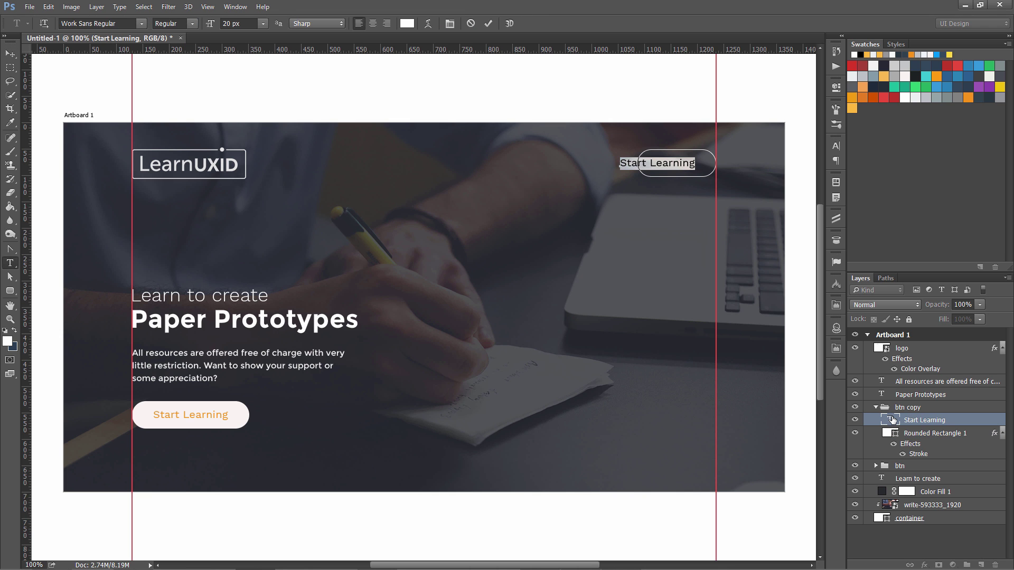
type("Login")
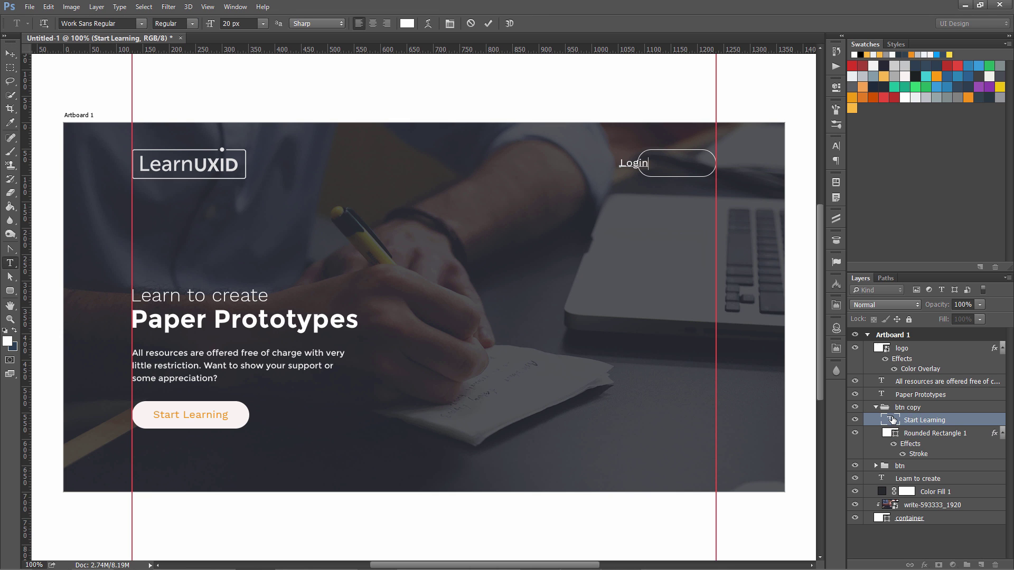
key("ctrl+Return")
key("shift+Right")
key("shift+Right")
key("shift+Right")
key("shift+Right")
key("shift+Right")
key("shift+Right")
key("shift+Right")
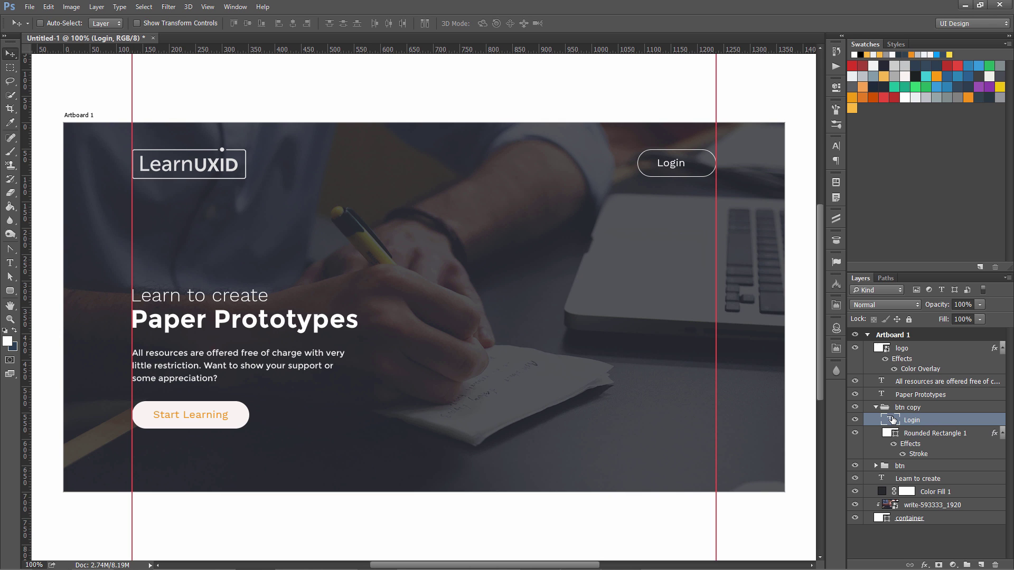
key("Right")
key("Right")
key("Right")
key("Right")
key("Right")
key("Right")
key("Right")
Shrink the rounded outline around the Login label to about 143 × 50 px
left_click(925, 430)
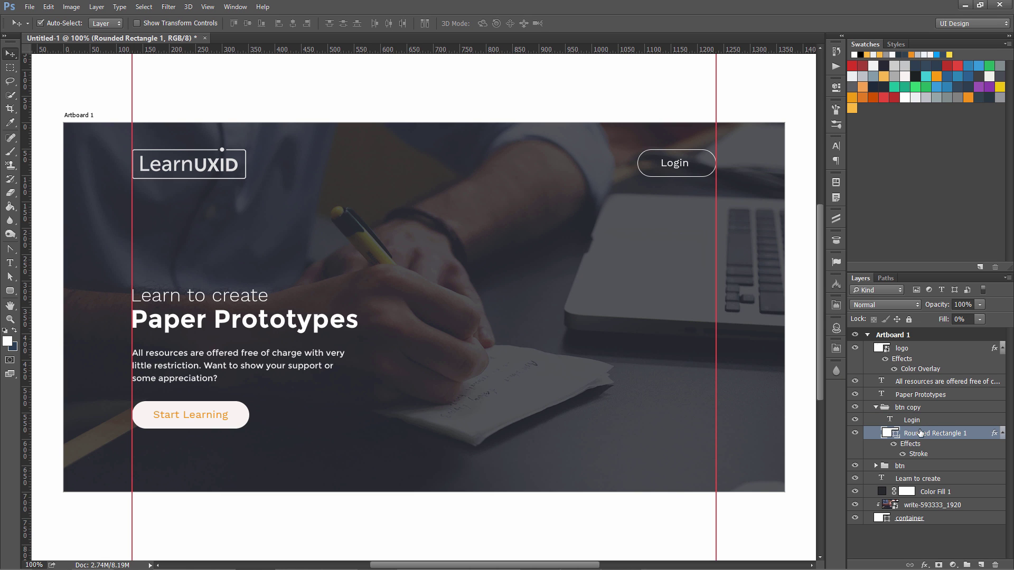
key("ctrl+t")
left_click_drag(637, 150, 642, 149)
key("Return")
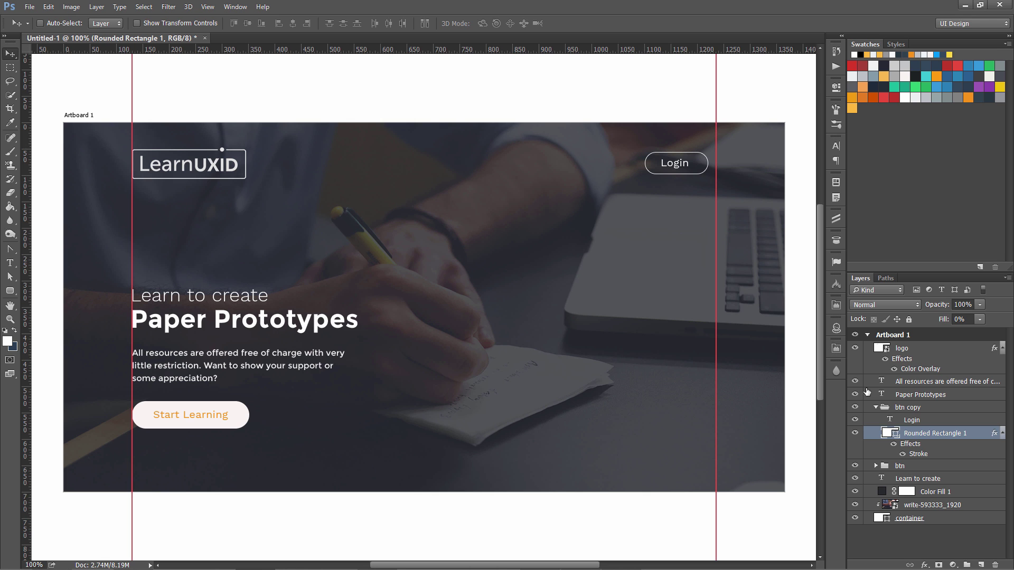
Re-edit the Login text and nudge it slightly to the right
double_click(880, 417)
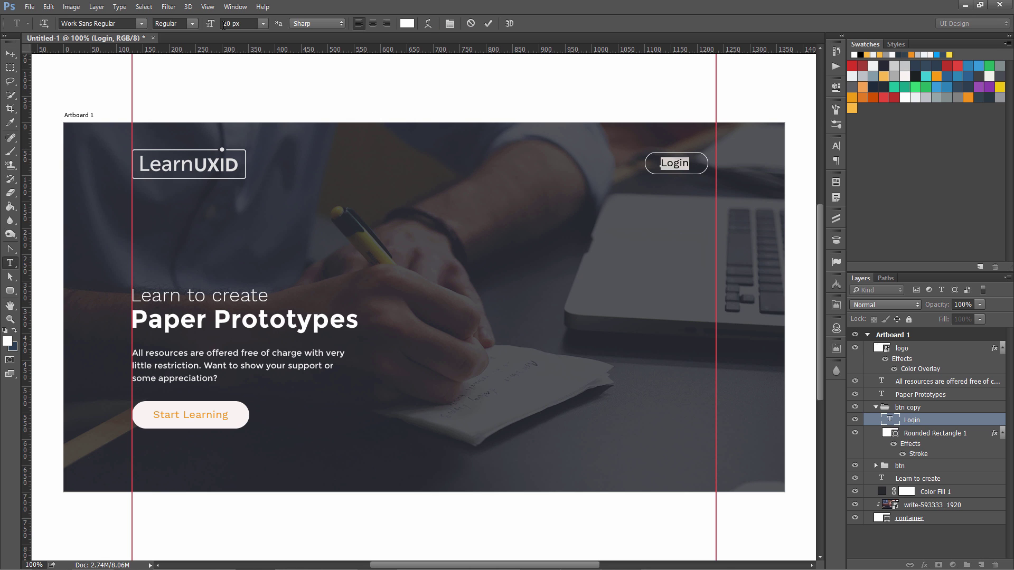
key("ctrl+Return")
key("v")
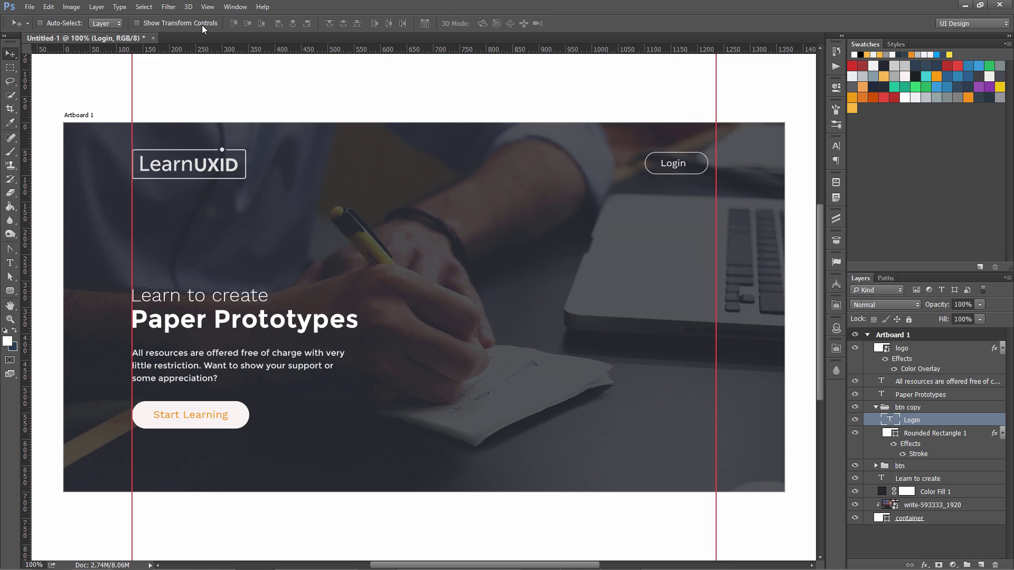
key("Right")
key("Right")
key("Right")
Rename the copied button group to login_Btn and adjust its horizontal position
double_click(913, 407)
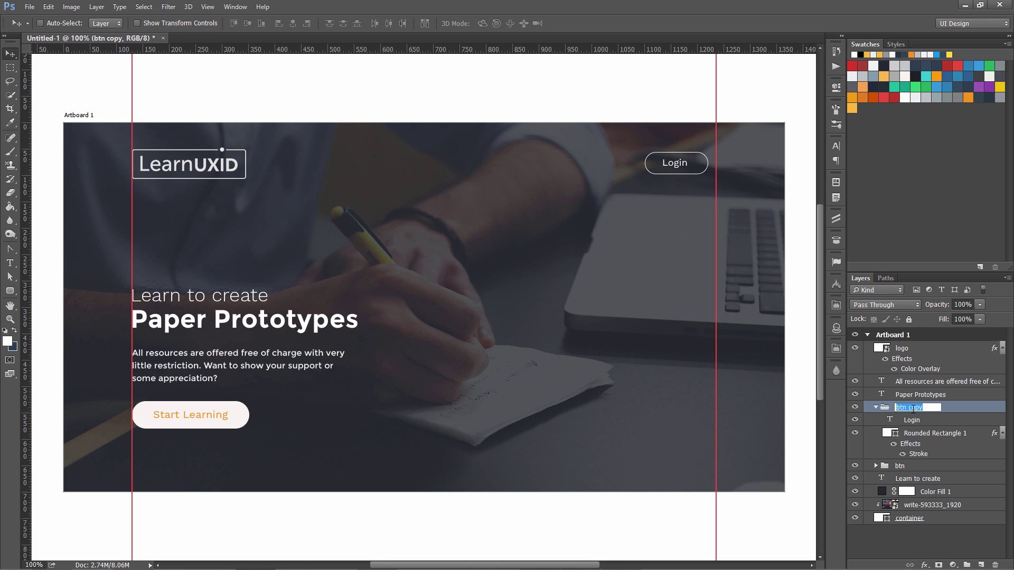
type("login_Btn")
key("Return")
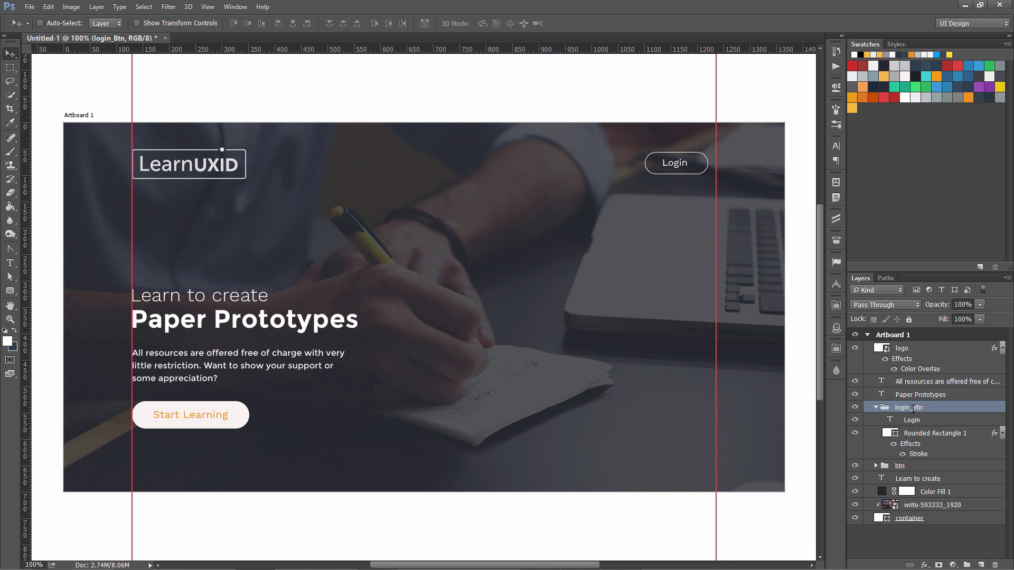
key("shift+Right")
key("shift+Right")
key("Left")
key("Left")
key("Left")
key("Left")
key("Left")
key("Left")
Align the vertical centres of the login_Btn group and the logo
left_click(876, 407)
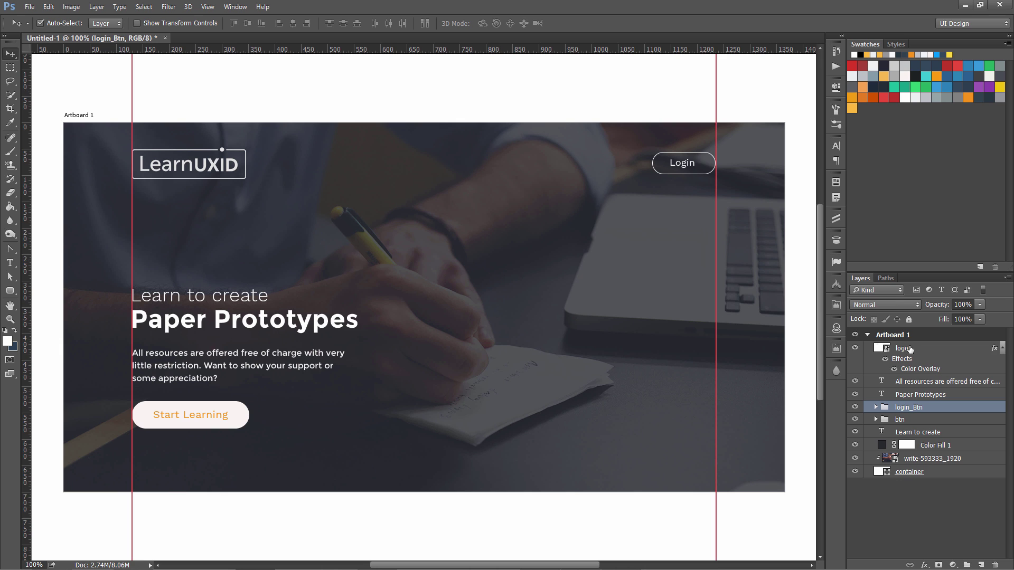
left_click(902, 349, "ctrl")
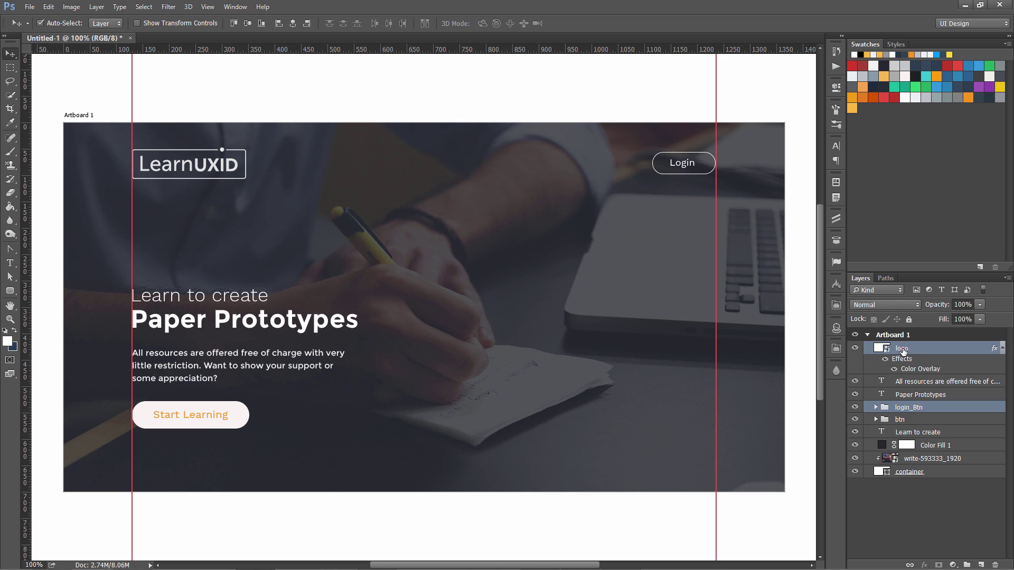
left_click(248, 24)
Draw a rectangle bar across the top of the artboard above the Learn to create layer
left_click(918, 407)
left_click(919, 432)
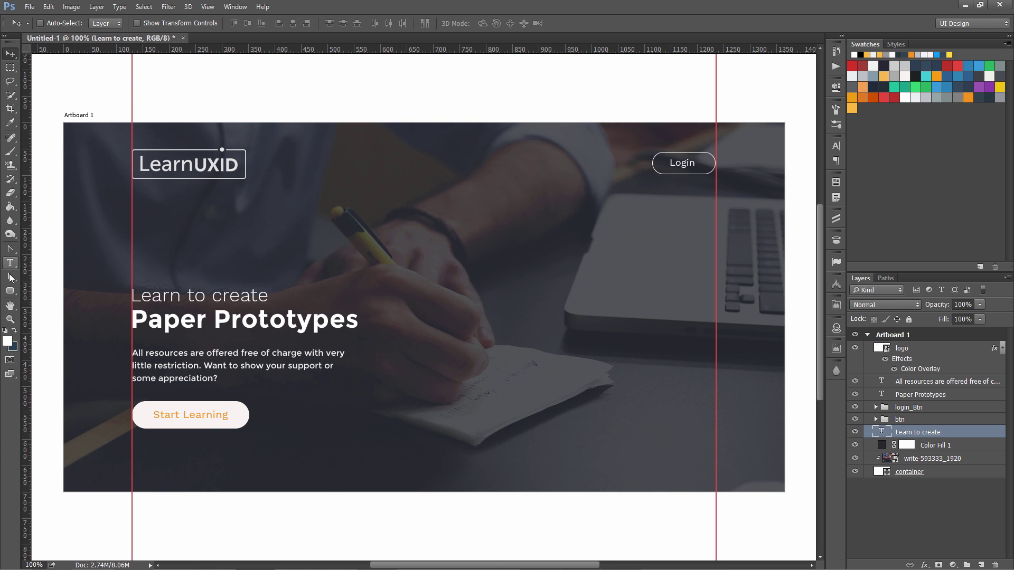
left_click_drag(10, 290, 31, 290)
left_click(33, 290)
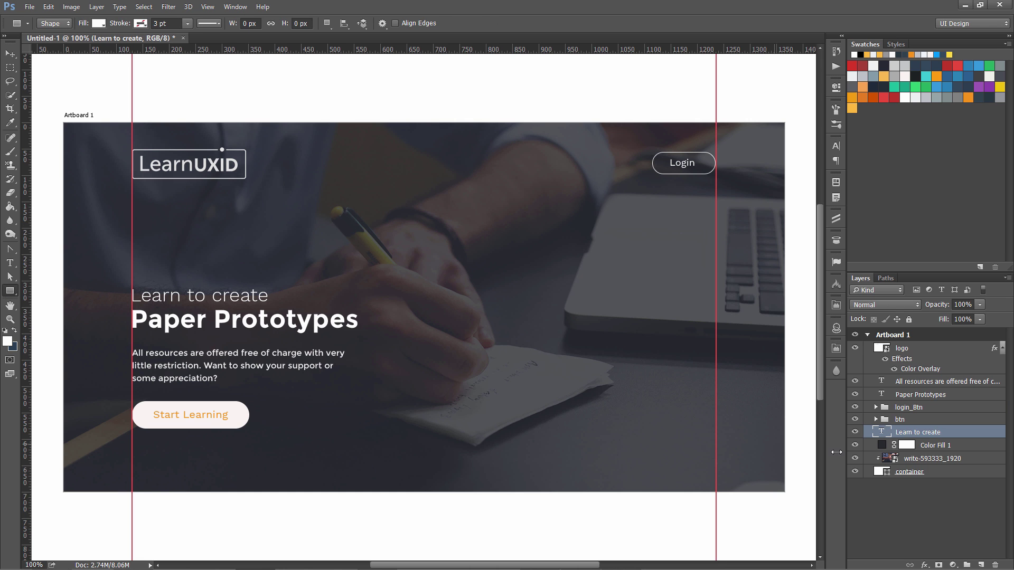
left_click_drag(59, 122, 790, 199)
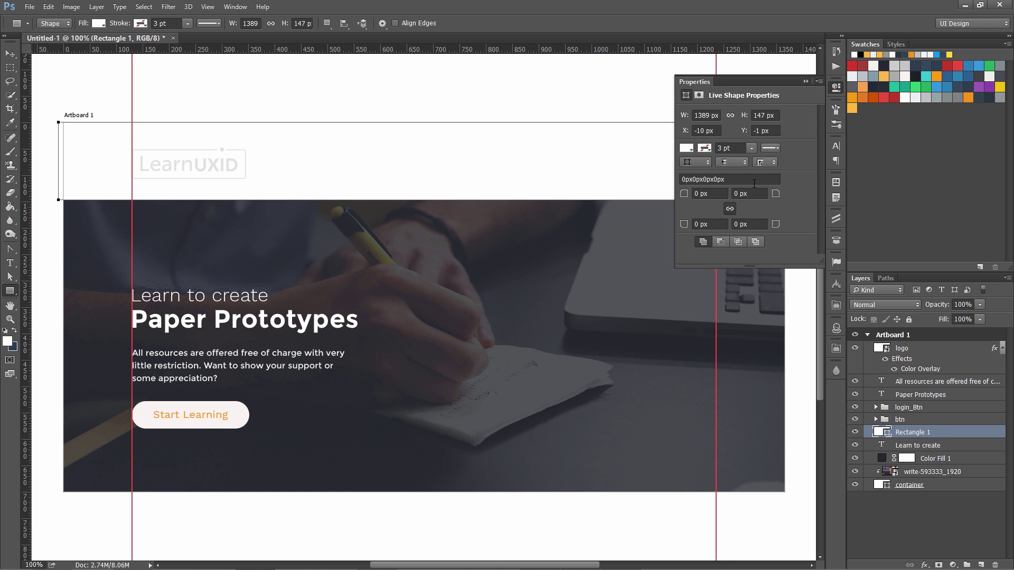
left_click(831, 94)
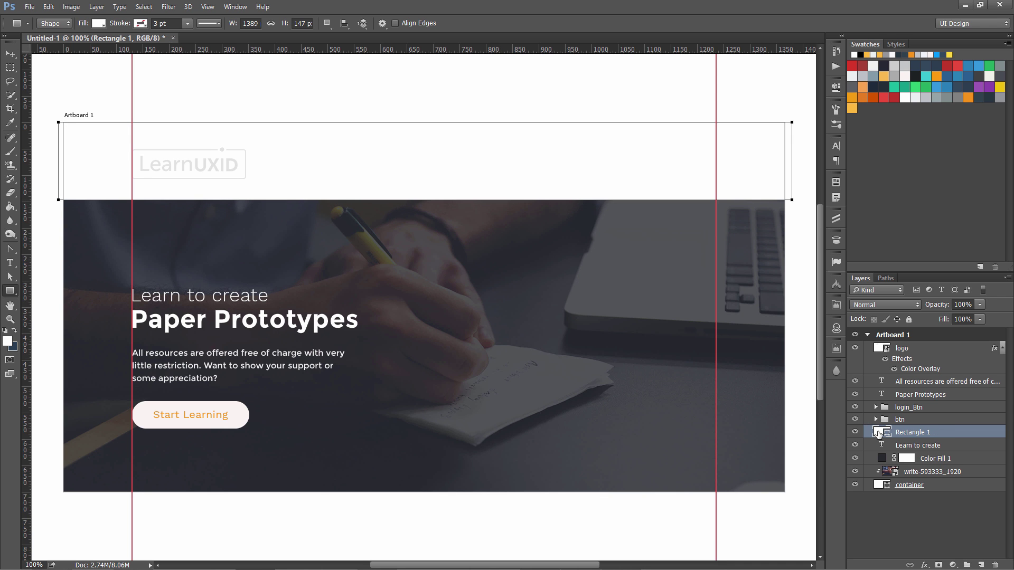
Fill the bar with 181717 and set its layer opacity to 50%
double_click(879, 431)
type("181717")
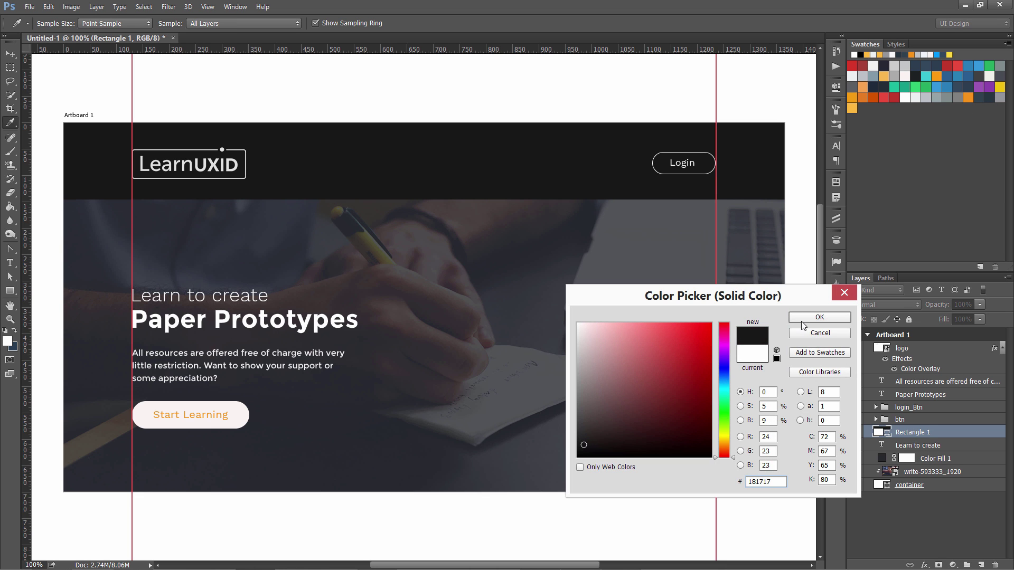
left_click(807, 319)
left_click(962, 305)
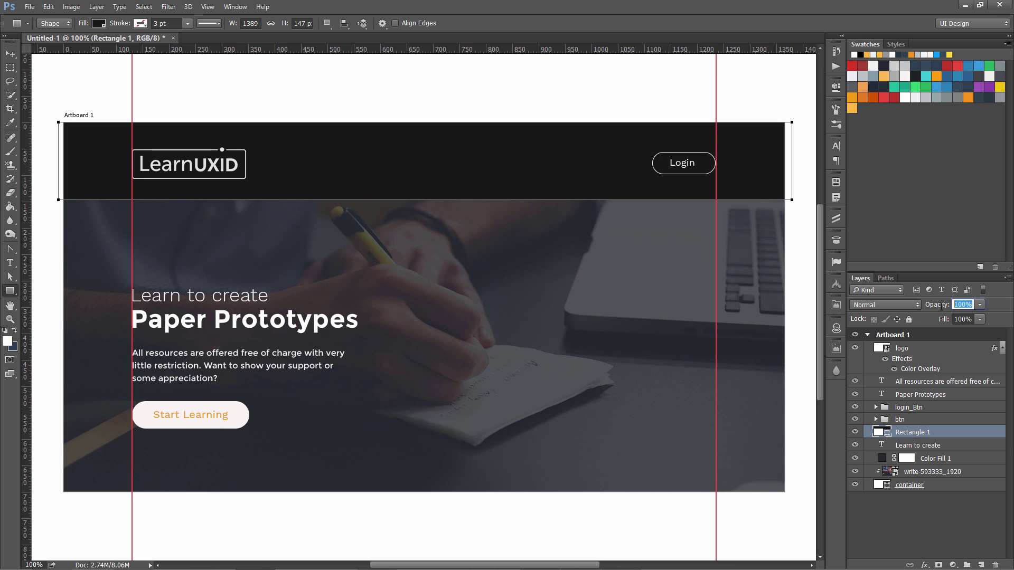
key("BackSpace")
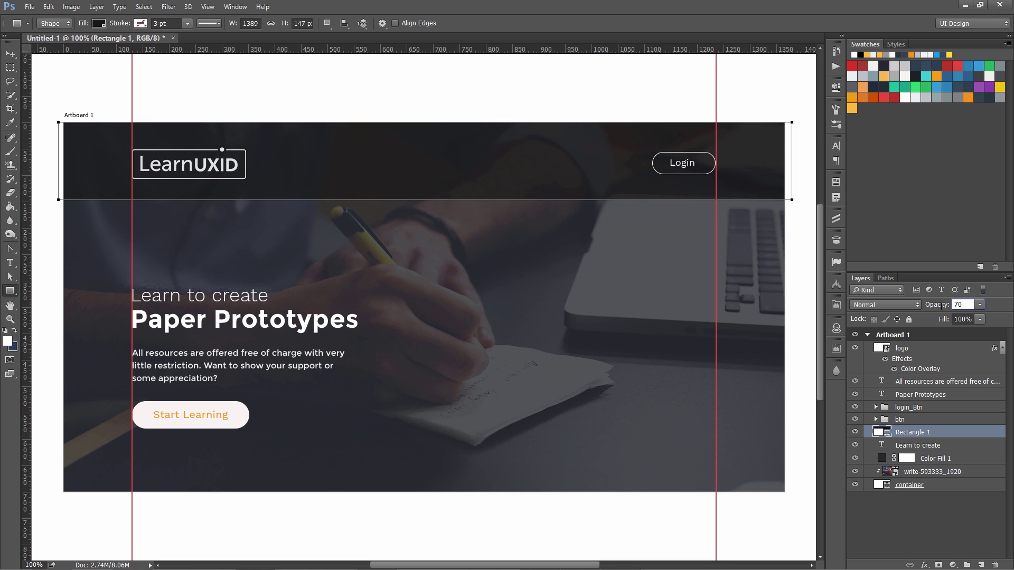
type("50")
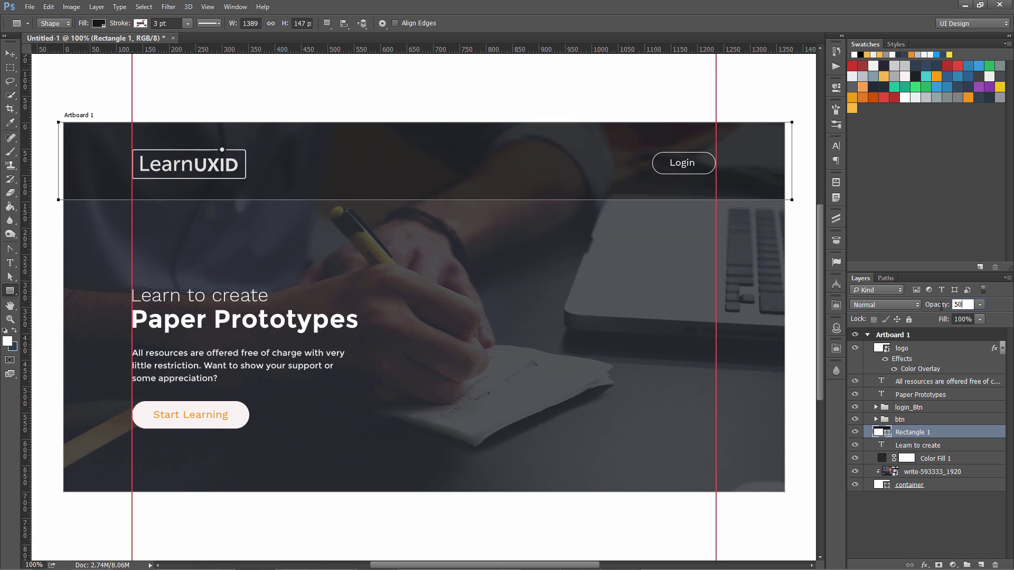
key("Return")
key("v")
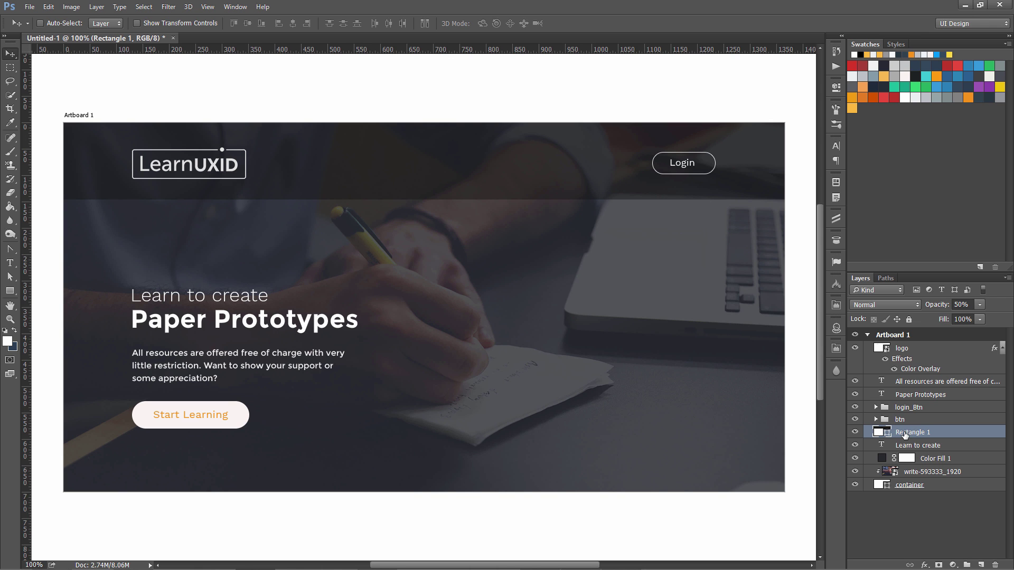
Shift the top bar, then the logo and login_Btn group, up by about 10 px
key("shift+Up")
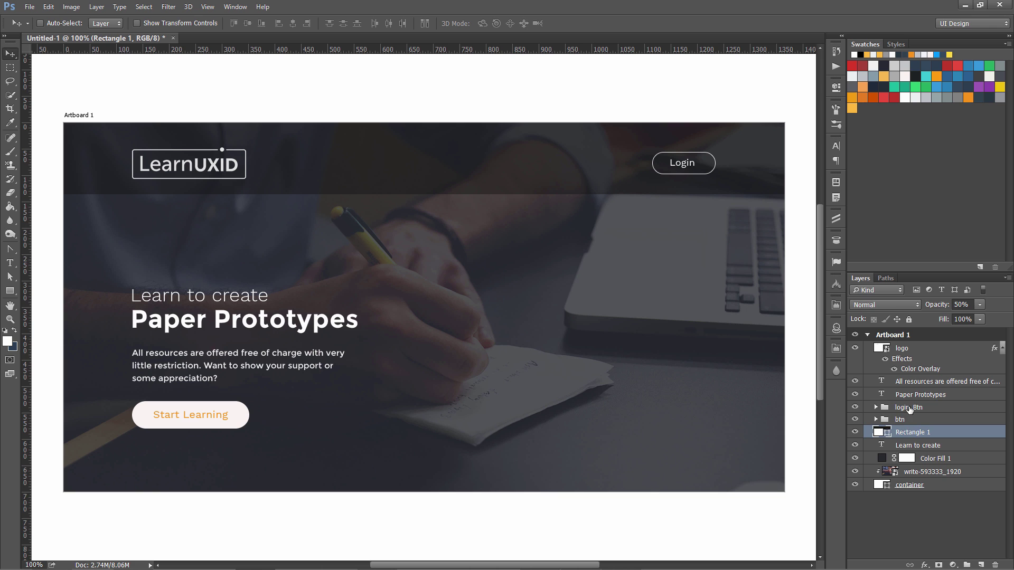
left_click(908, 407)
left_click(913, 420, "ctrl")
left_click(912, 420, "ctrl")
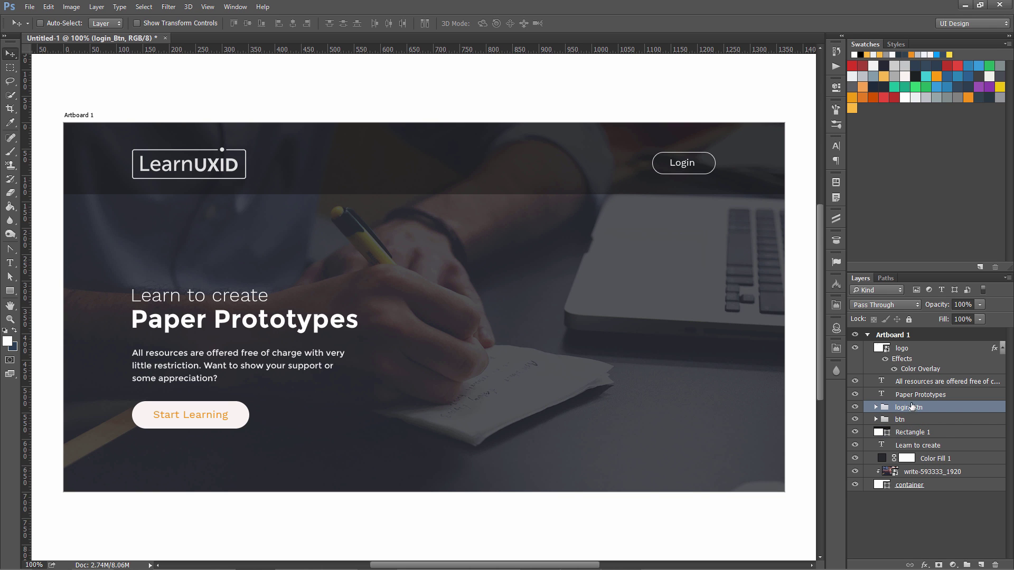
left_click(908, 349, "ctrl")
key("shift+Up")
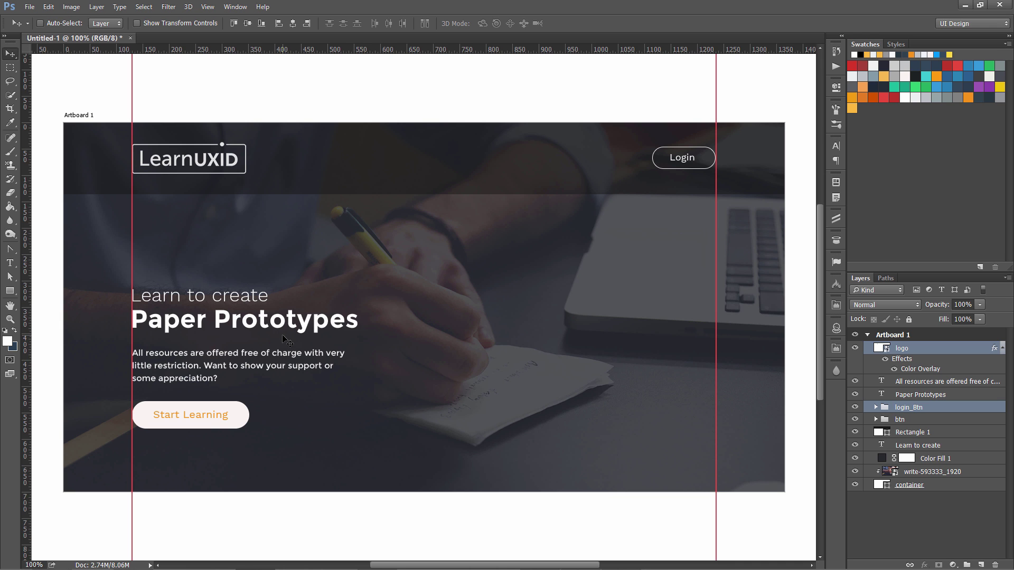
Hide the Rectangle 1 top bar, keeping the logo visible
left_click(874, 403, "ctrl")
left_click(855, 348)
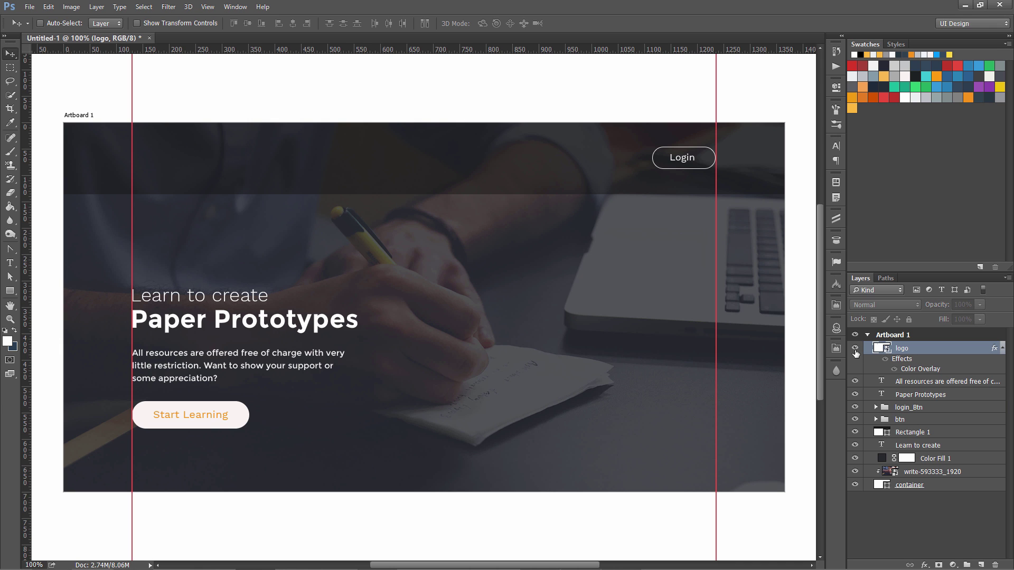
left_click(854, 348)
left_click(855, 432)
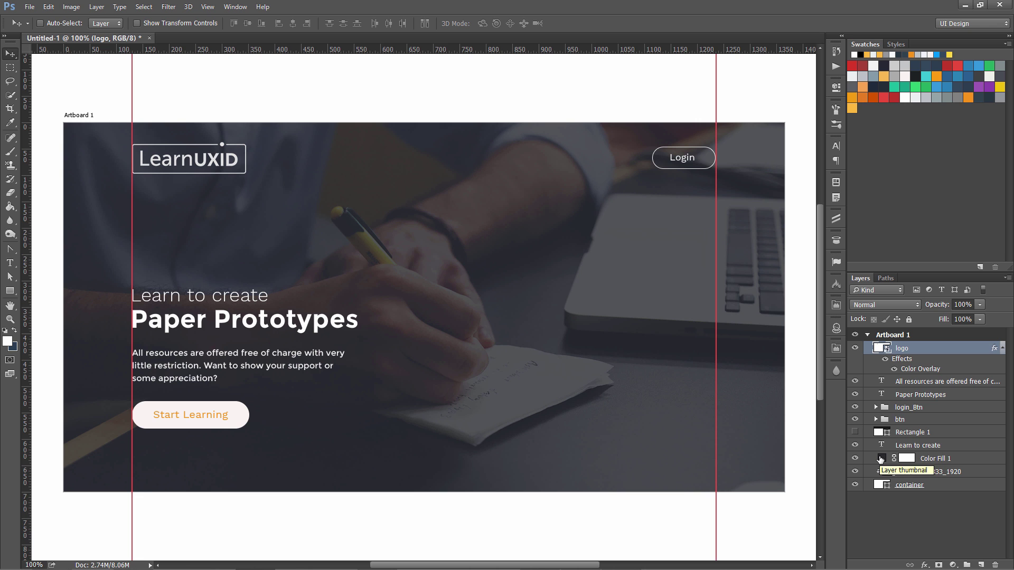
Try several Color Fill 1 overlay colours, briefly settling on dark grey 292b2d
double_click(882, 458)
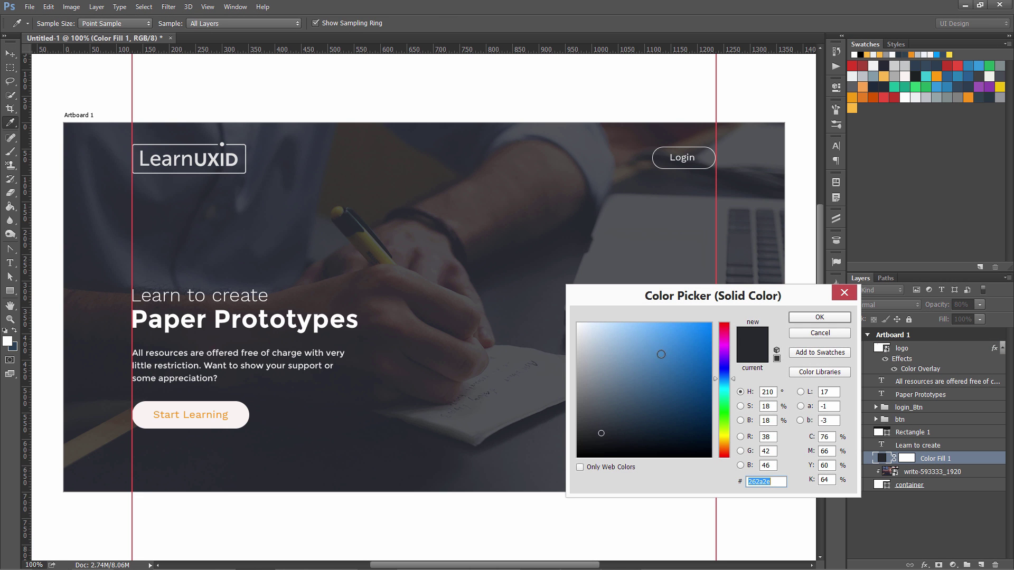
left_click(887, 75)
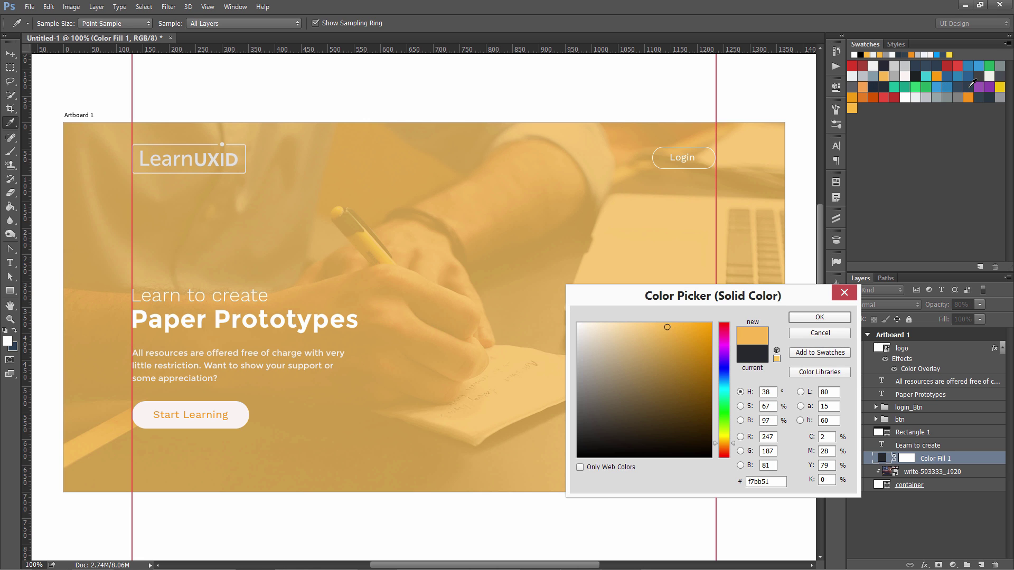
left_click(970, 85)
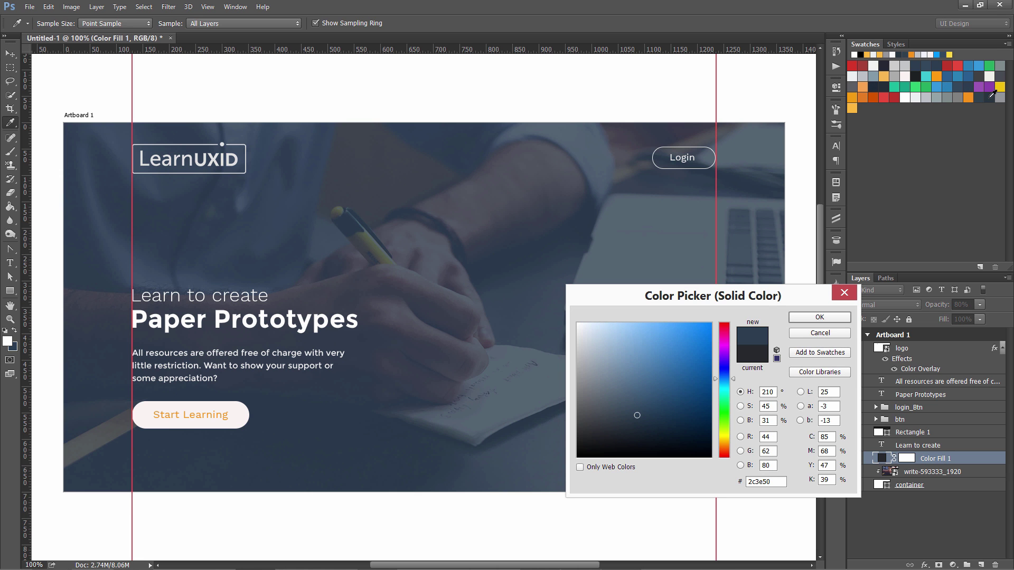
left_click(991, 96)
left_click(891, 83)
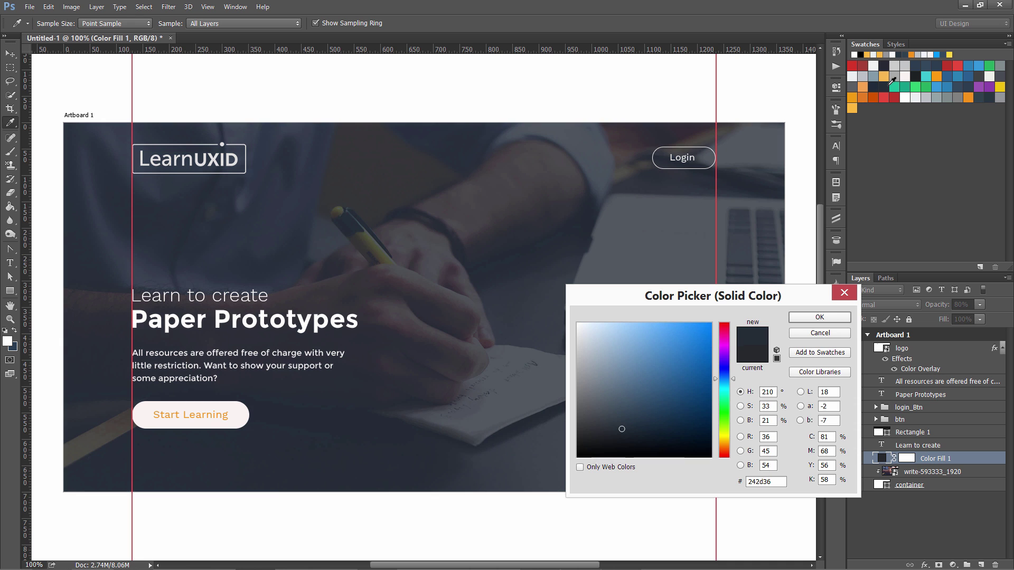
left_click(593, 436)
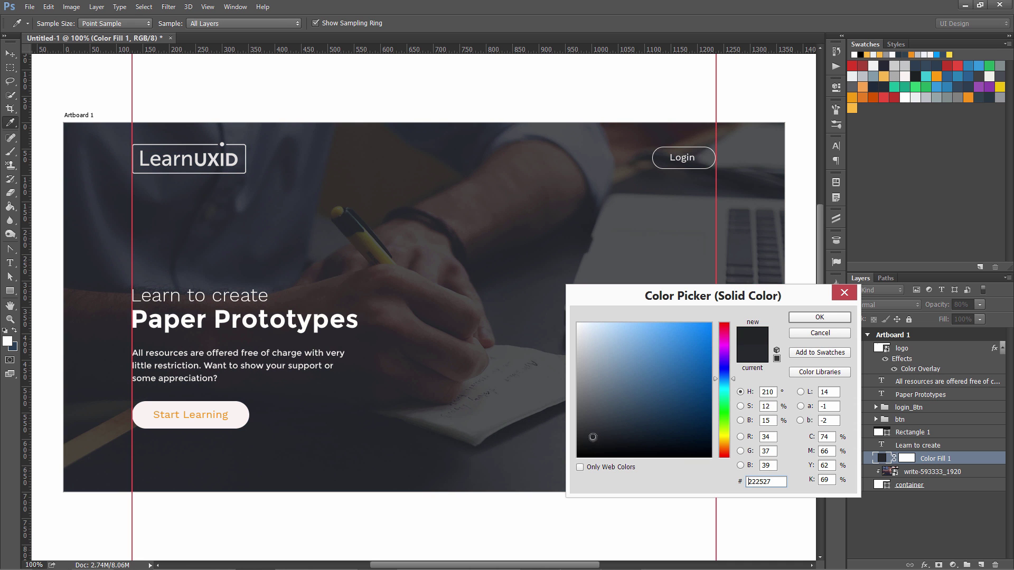
left_click(587, 433)
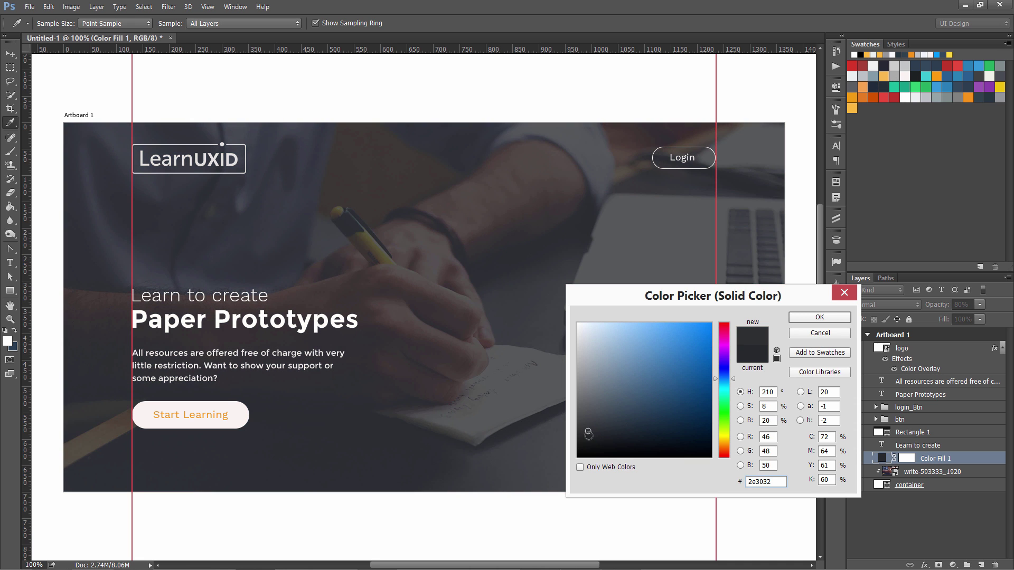
left_click(588, 434)
left_click(588, 434)
Switch the overlay colour to blue 3498db and apply it
left_click(991, 67)
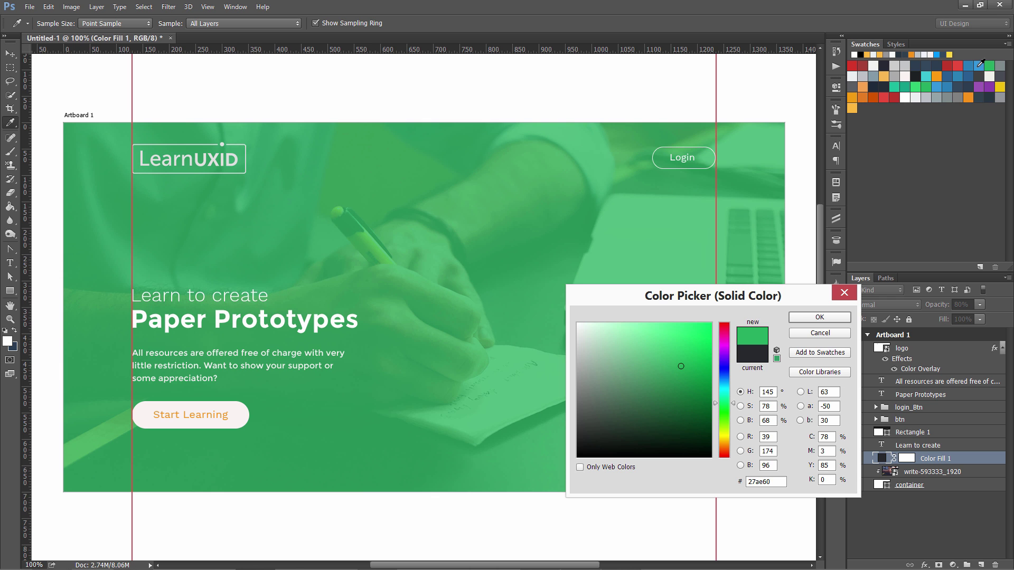
left_click(978, 67)
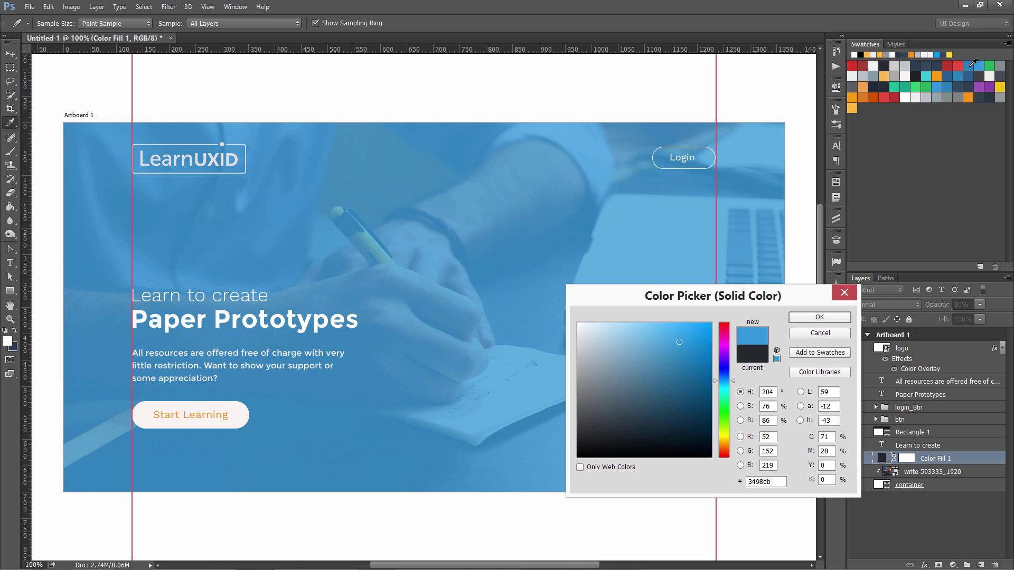
left_click(824, 316)
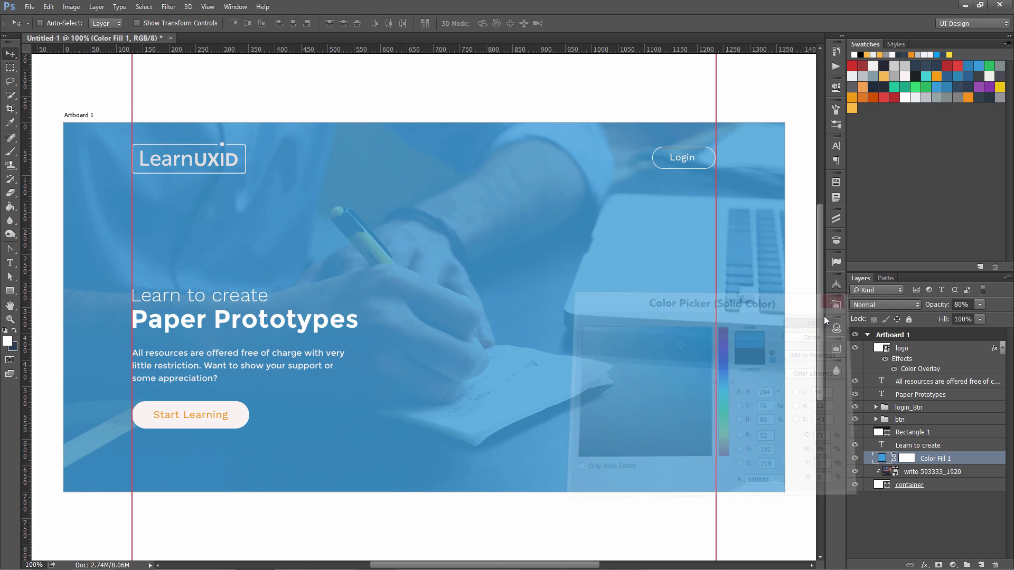